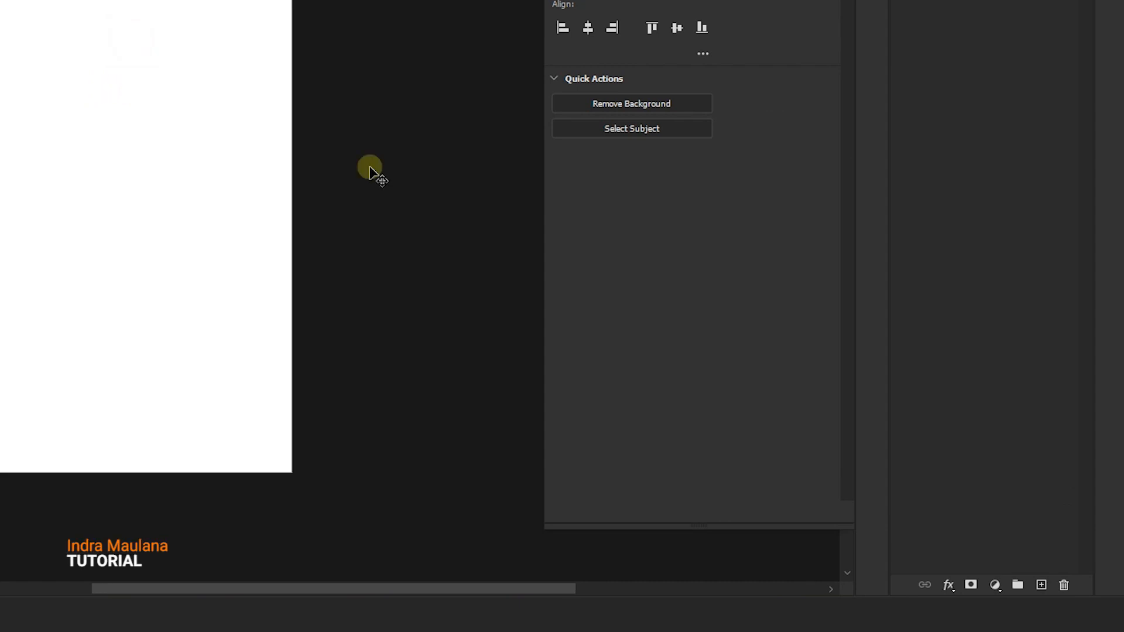
# Add a Gradient Fill layer to the artboard and apply the first preset from the Basics gradients
pyautogui.click(995, 585)
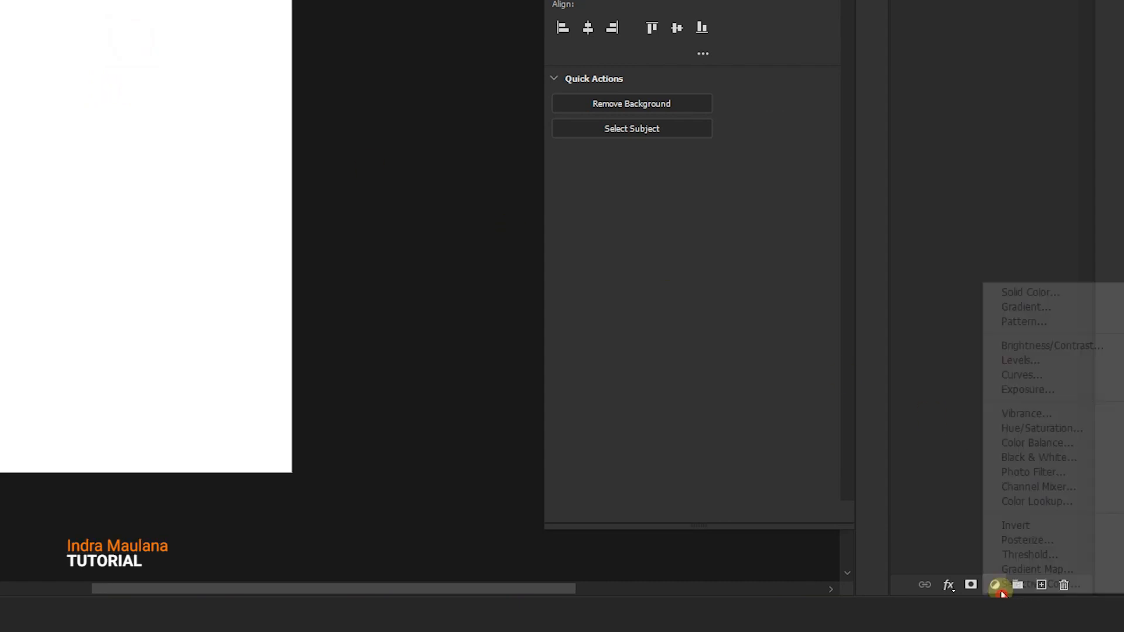
pyautogui.click(1022, 306)
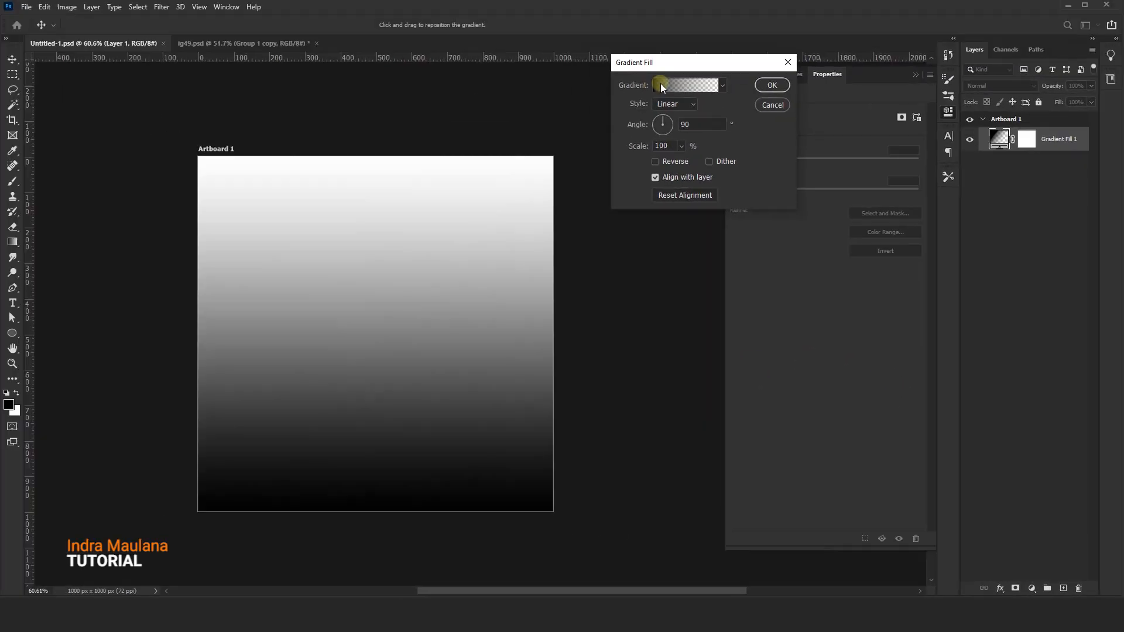
pyautogui.click(447, 0)
pyautogui.click(685, 175)
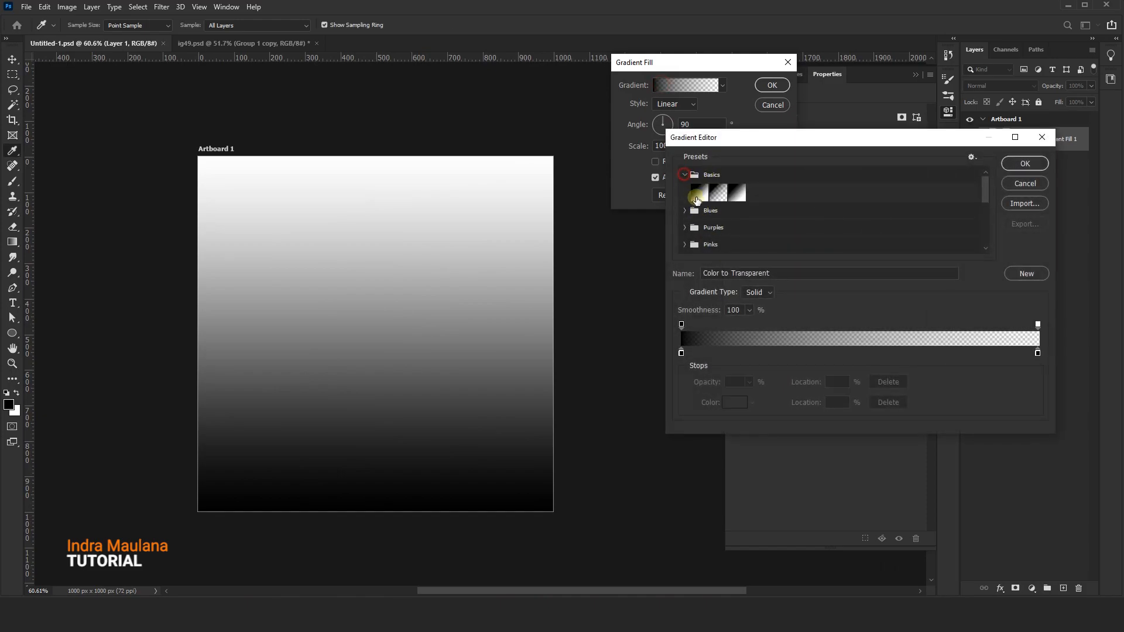
pyautogui.click(698, 193)
# Change the gradient's white end stop to dark gray 1f1f1f and accept the edited gradient
pyautogui.doubleClick(1037, 353)
pyautogui.moveTo(681, 256); pyautogui.dragTo(610, 251)
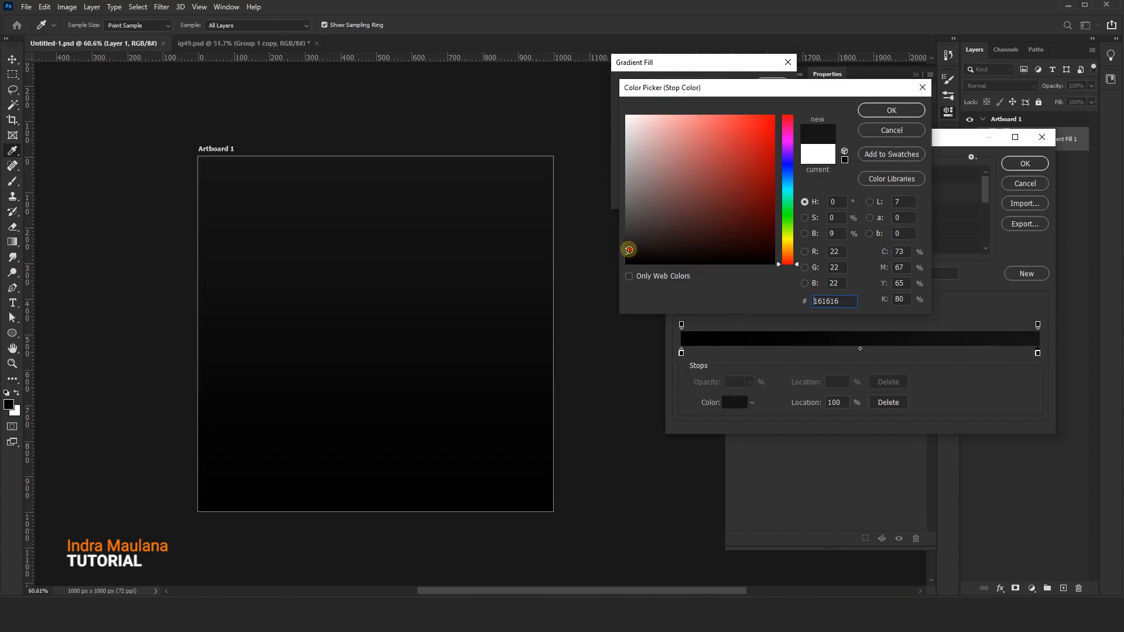
pyautogui.moveTo(617, 248); pyautogui.dragTo(617, 246)
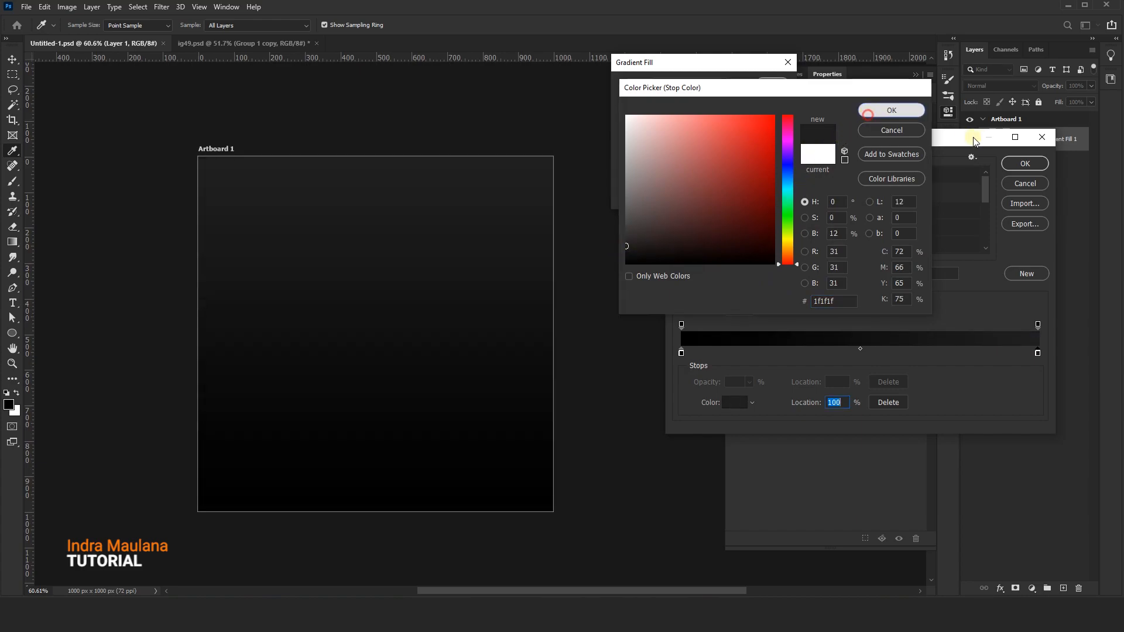
pyautogui.click(891, 110)
pyautogui.click(1024, 163)
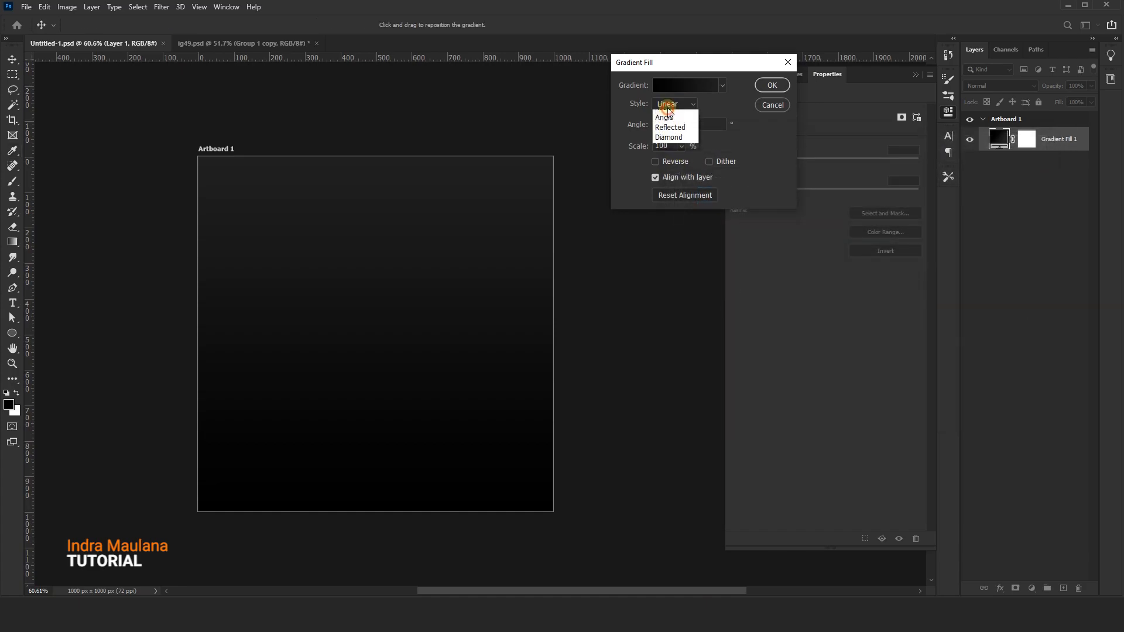
# Reverse the background gradient, use the Linear style at an angle of about -117.27°, and apply the fill
pyautogui.click(672, 113)
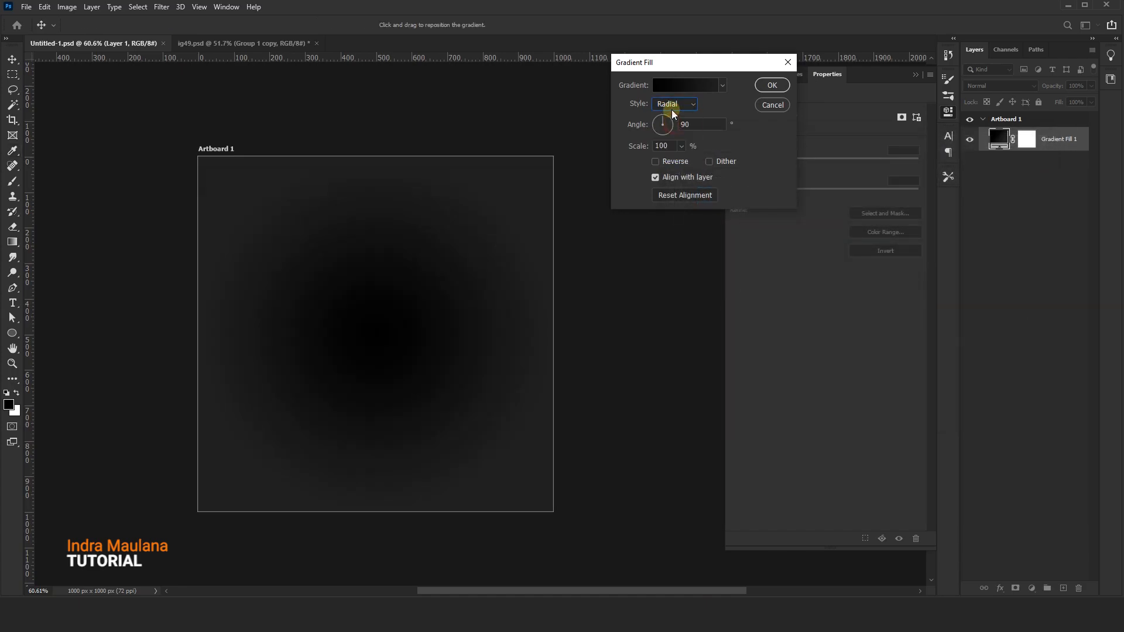
pyautogui.click(665, 163)
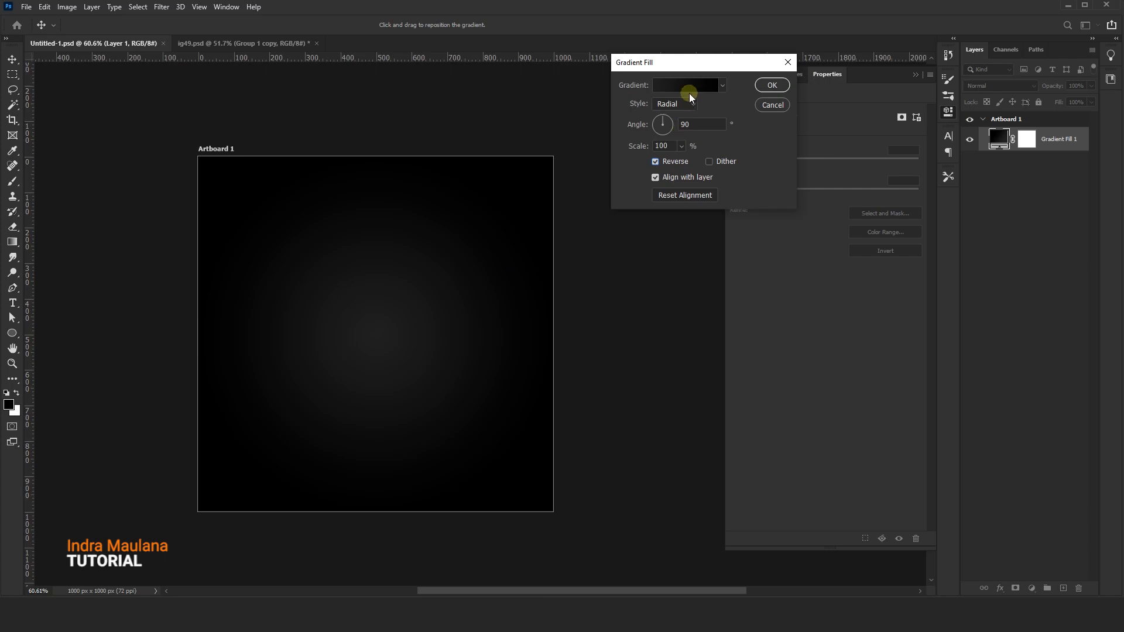
pyautogui.click(673, 114)
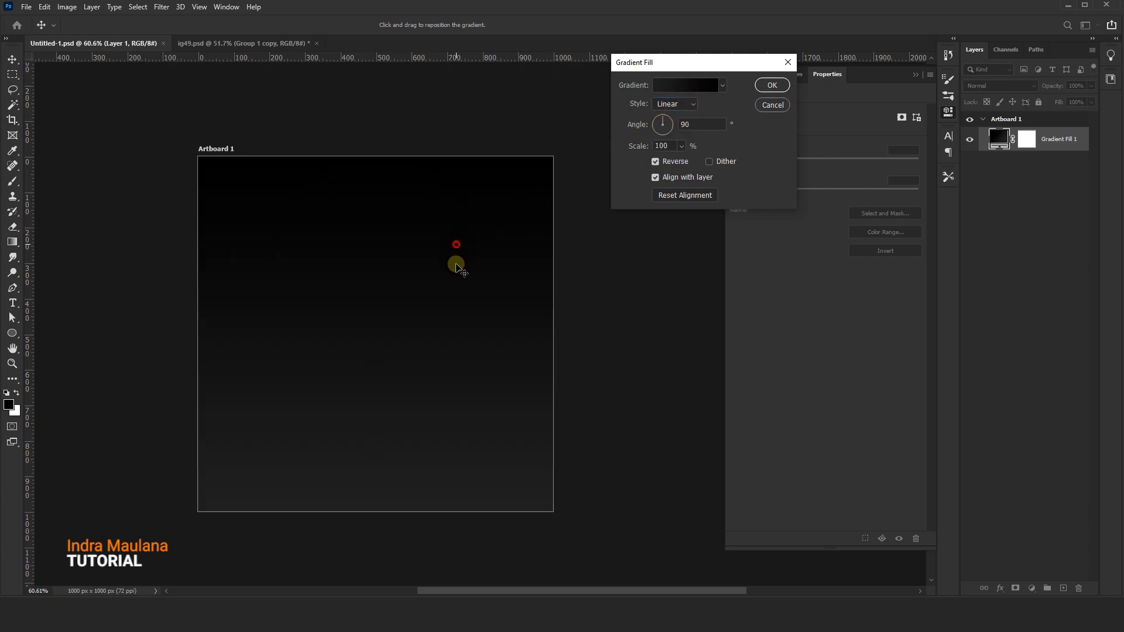
pyautogui.moveTo(439, 282); pyautogui.dragTo(444, 260)
pyautogui.moveTo(435, 298); pyautogui.dragTo(449, 231)
pyautogui.moveTo(666, 121); pyautogui.dragTo(670, 130)
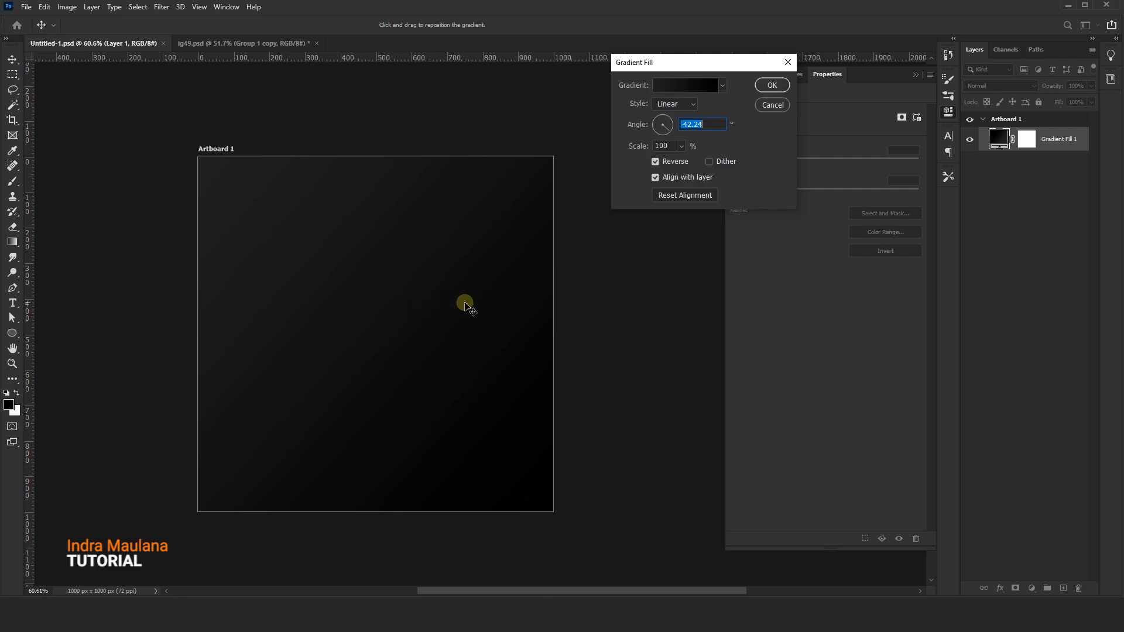
pyautogui.moveTo(658, 136)
pyautogui.mouseDown()
pyautogui.moveTo(646, 137)
pyautogui.moveTo(658, 134)
pyautogui.mouseUp()
pyautogui.moveTo(479, 255); pyautogui.dragTo(412, 312)
pyautogui.click(772, 86)
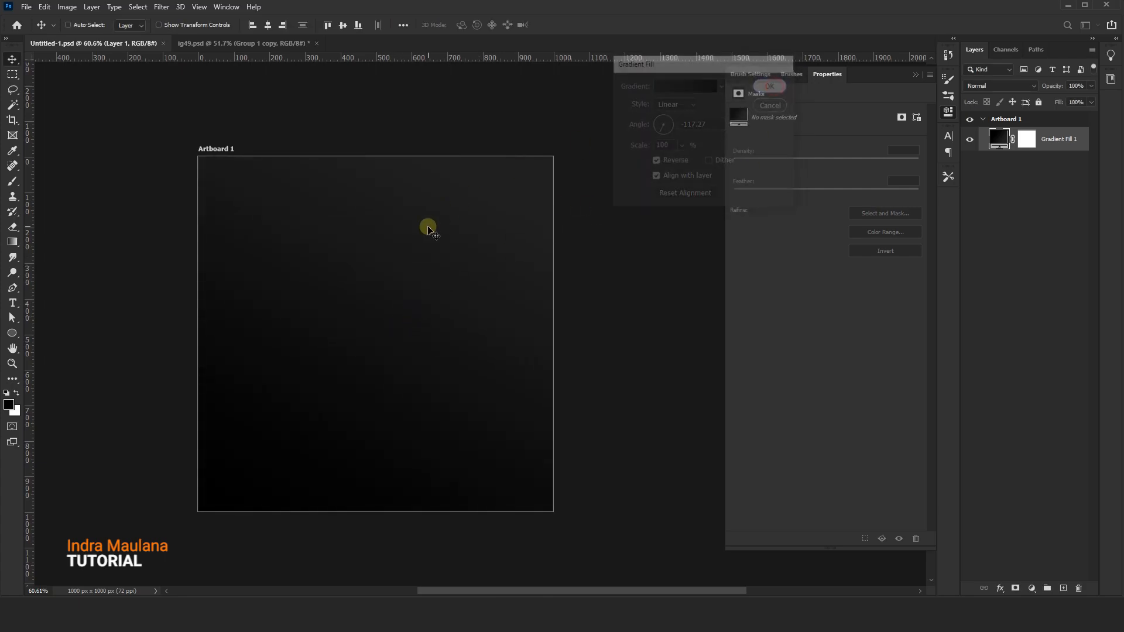
# Draw a horizontal rectangle shape about 682 × 167 px in the upper half of the artboard
pyautogui.scroll(2, 429, 229)
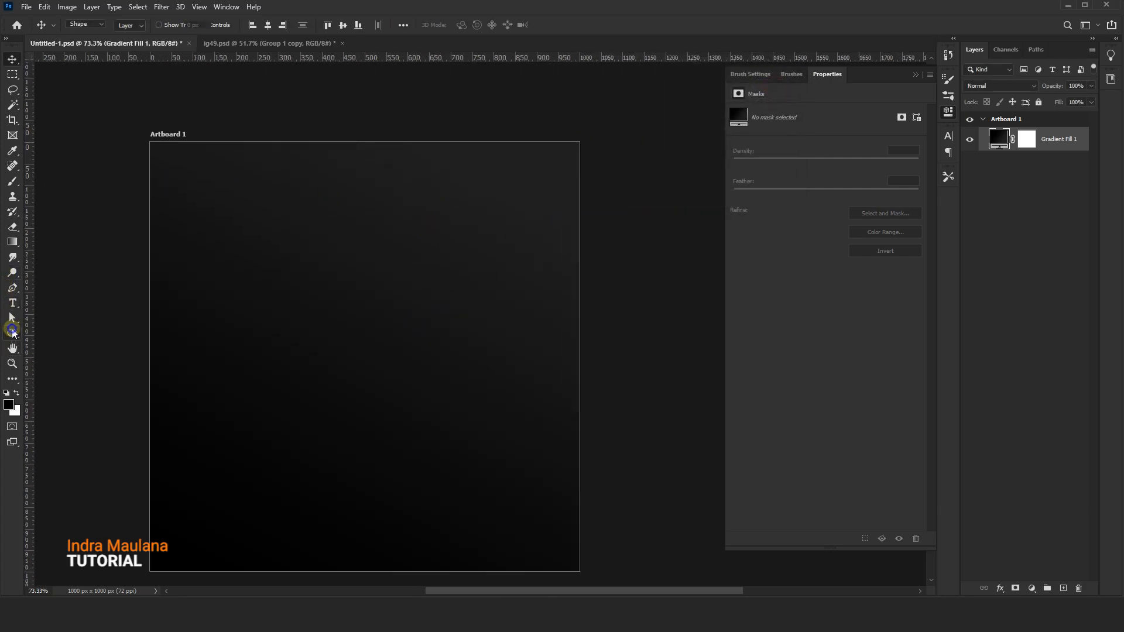
pyautogui.rightClick(12, 333)
pyautogui.click(53, 334)
pyautogui.moveTo(248, 242); pyautogui.dragTo(541, 314)
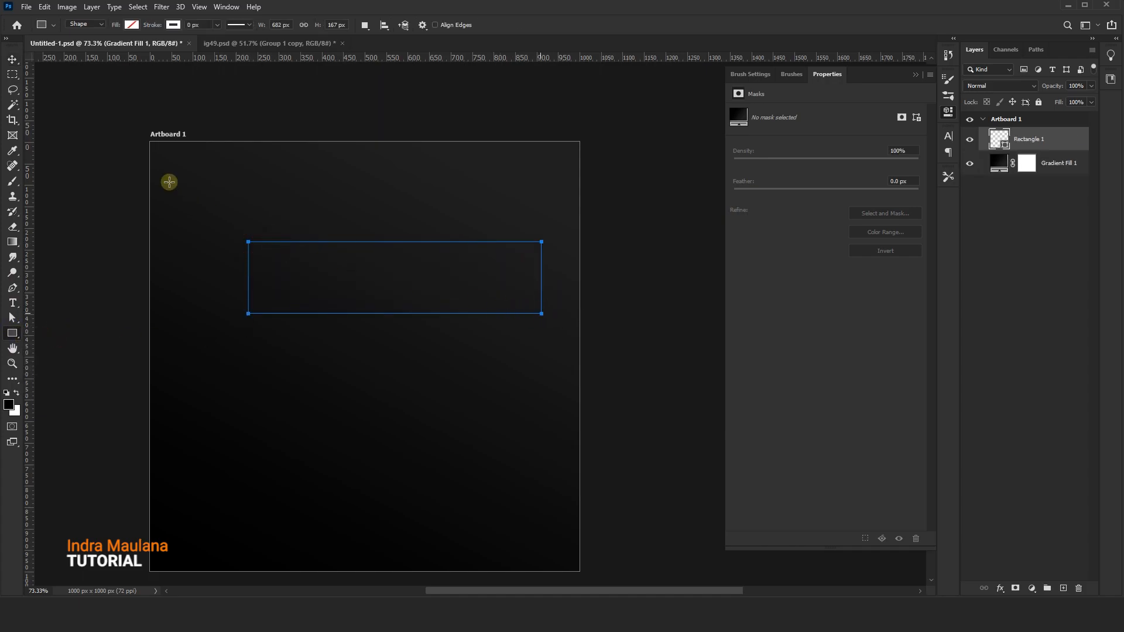
pyautogui.click(12, 59)
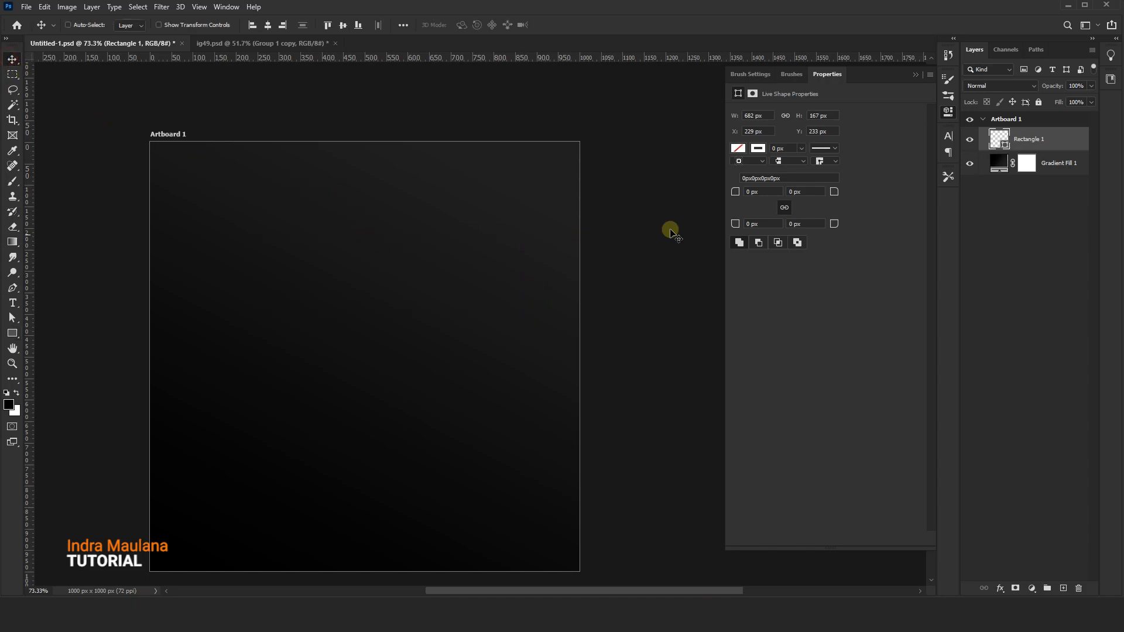
pyautogui.doubleClick(1000, 138)
pyautogui.moveTo(750, 186)
pyautogui.mouseDown()
pyautogui.moveTo(846, 136)
pyautogui.moveTo(849, 120)
pyautogui.mouseUp()
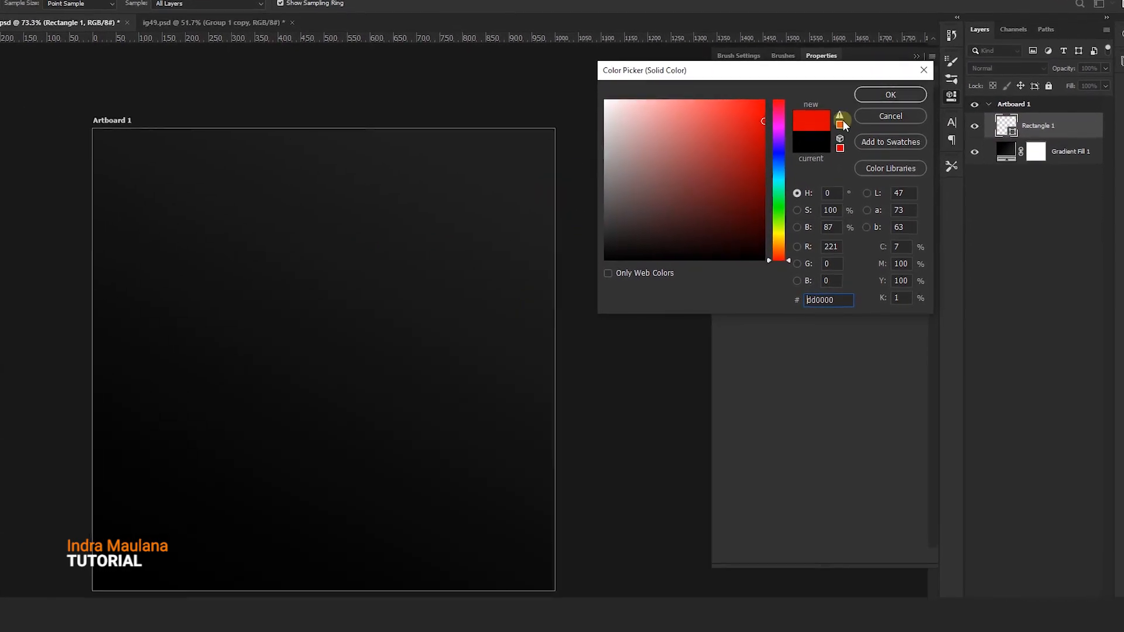
pyautogui.press('Escape')
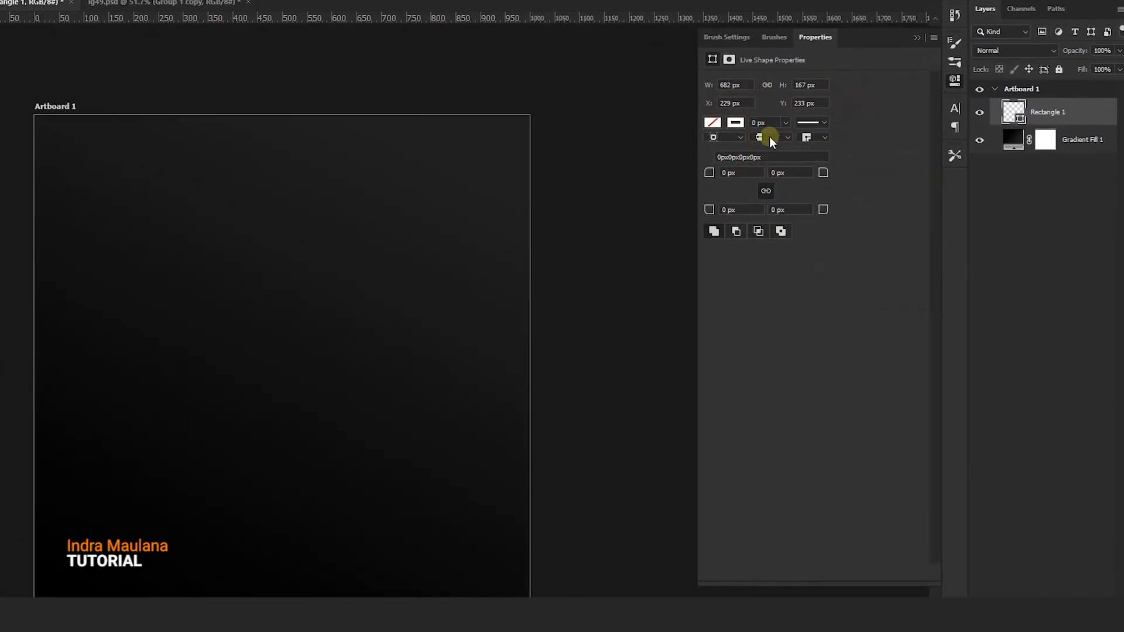
# Fill the rectangle with a solid bright red from the recently used colors
pyautogui.click(750, 135)
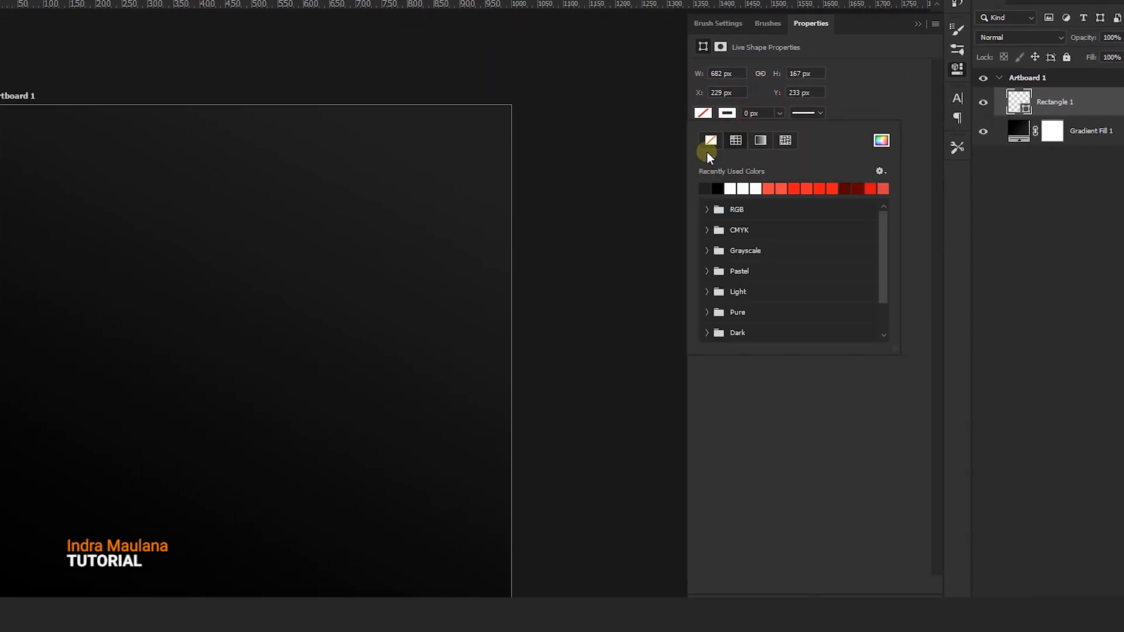
pyautogui.click(712, 140)
pyautogui.click(707, 209)
pyautogui.click(707, 209)
pyautogui.click(844, 188)
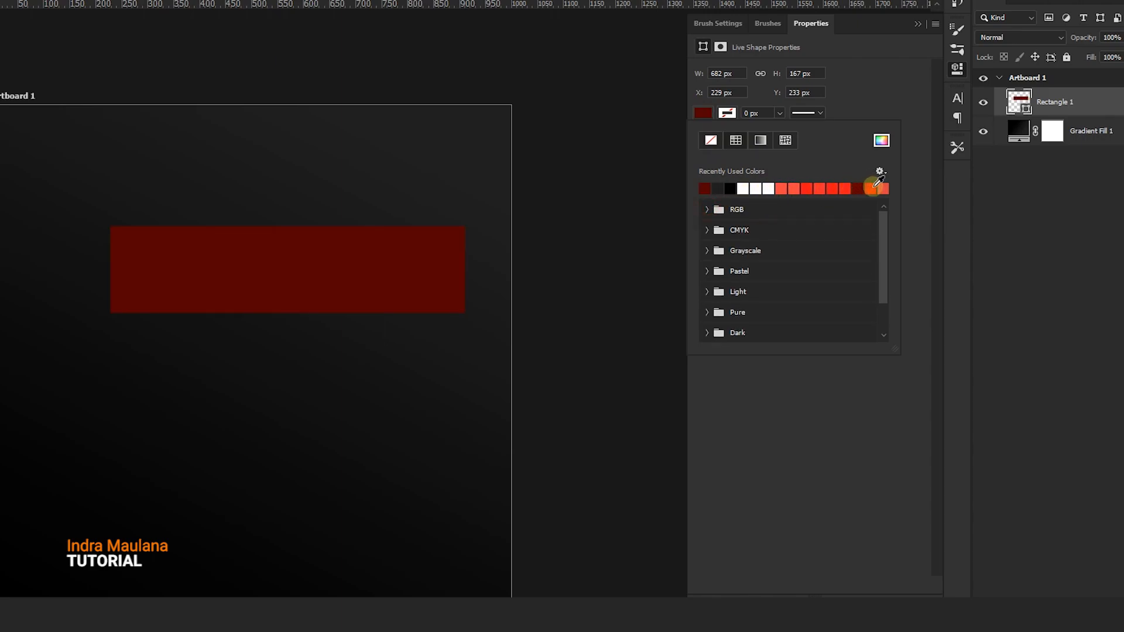
pyautogui.click(877, 187)
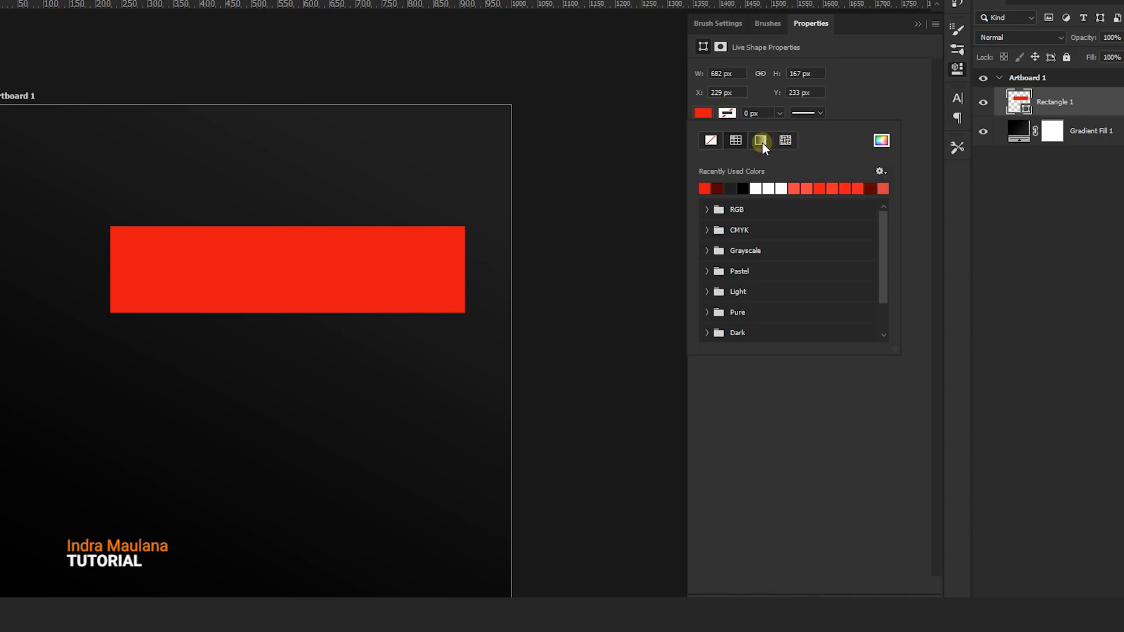
# Give the rectangle a linear red-to-black gradient fill angled at 151°
pyautogui.click(761, 140)
pyautogui.click(733, 191)
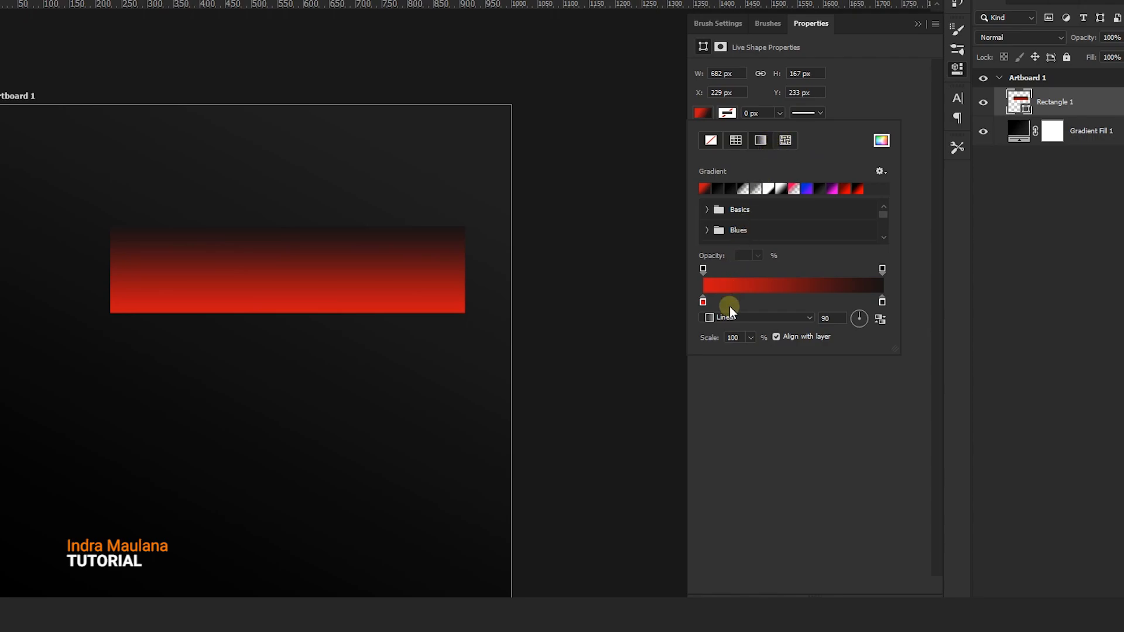
pyautogui.click(849, 317)
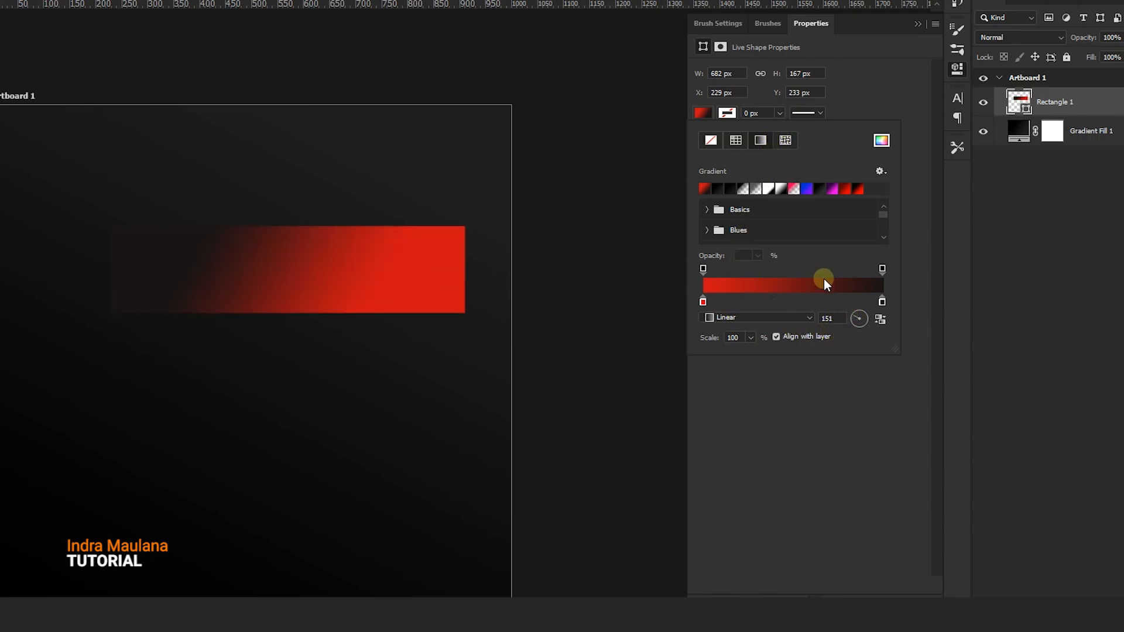
# Change the dark end stop of the rectangle's gradient to deep red 400000
pyautogui.doubleClick(882, 301)
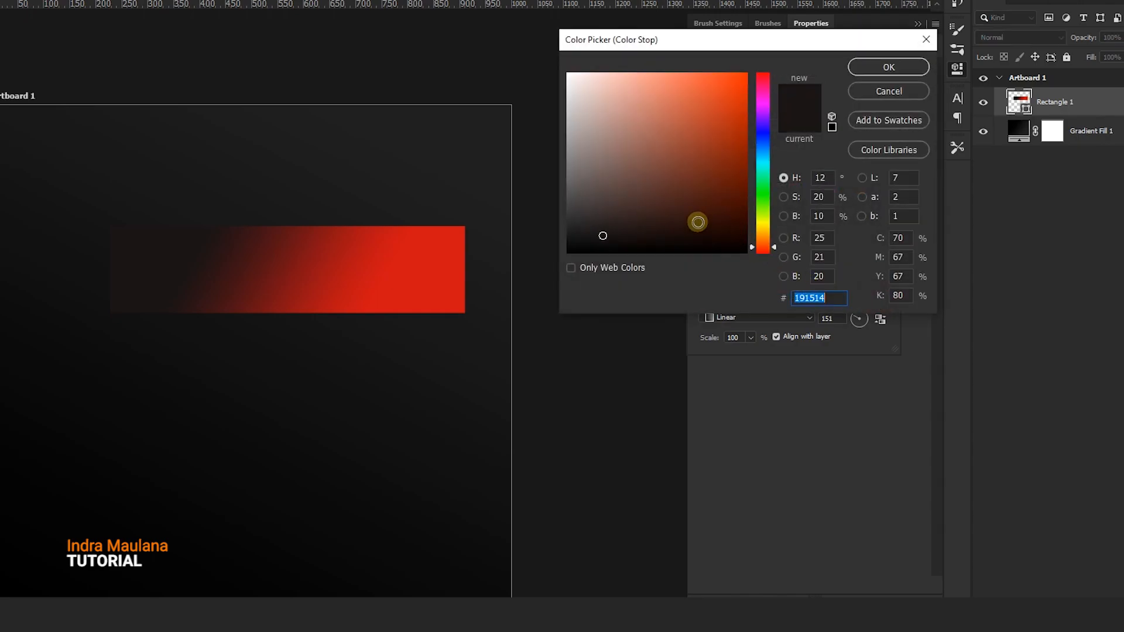
pyautogui.moveTo(756, 158)
pyautogui.mouseDown()
pyautogui.moveTo(763, 66)
pyautogui.moveTo(738, 173)
pyautogui.moveTo(759, 208)
pyautogui.mouseUp()
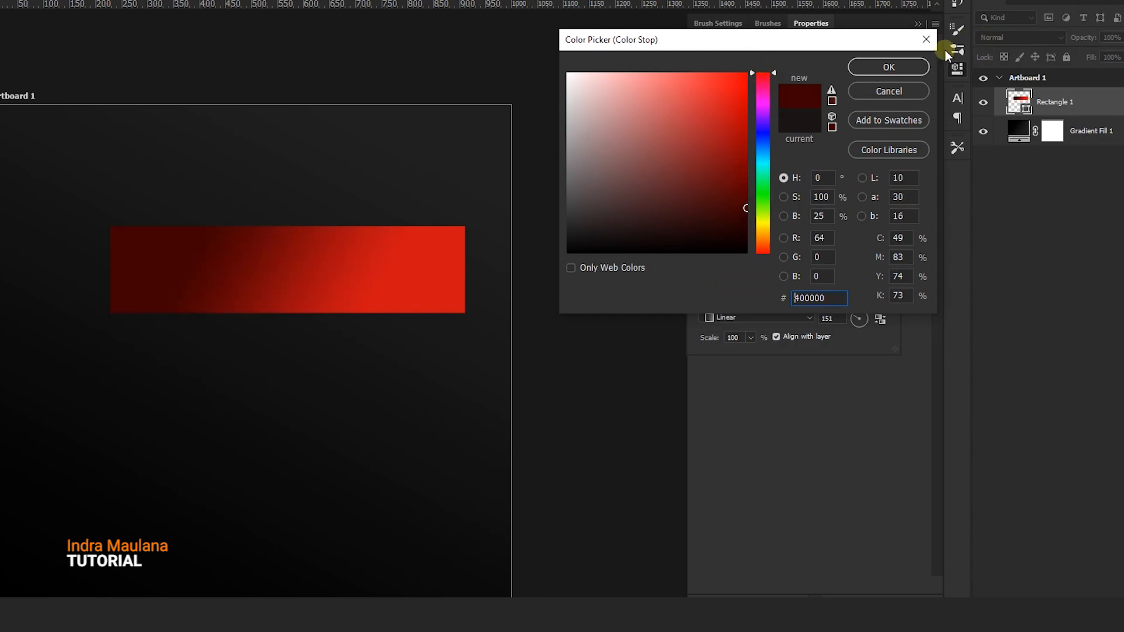
pyautogui.click(911, 66)
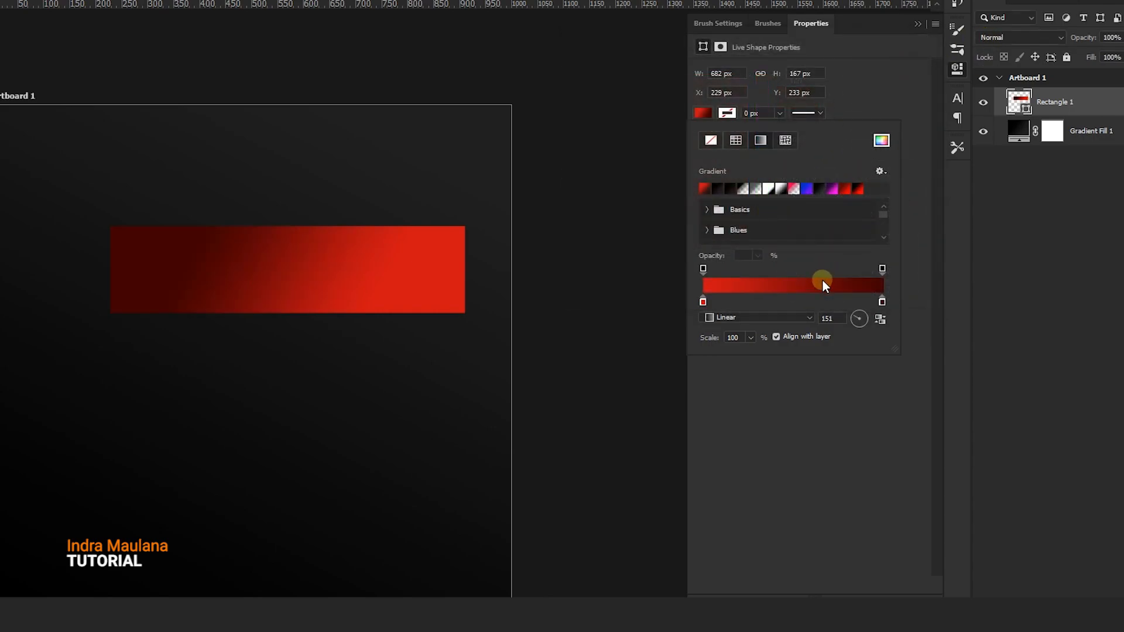
pyautogui.moveTo(797, 271); pyautogui.dragTo(797, 231)
pyautogui.click(427, 305)
pyautogui.moveTo(253, 267); pyautogui.dragTo(278, 271)
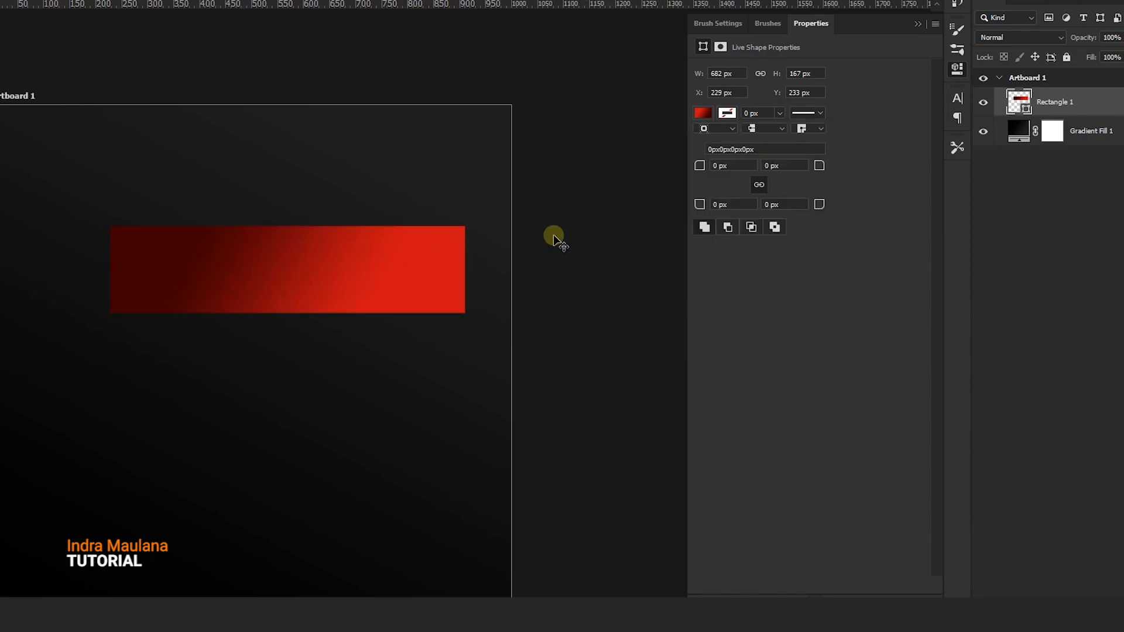
pyautogui.click(711, 112)
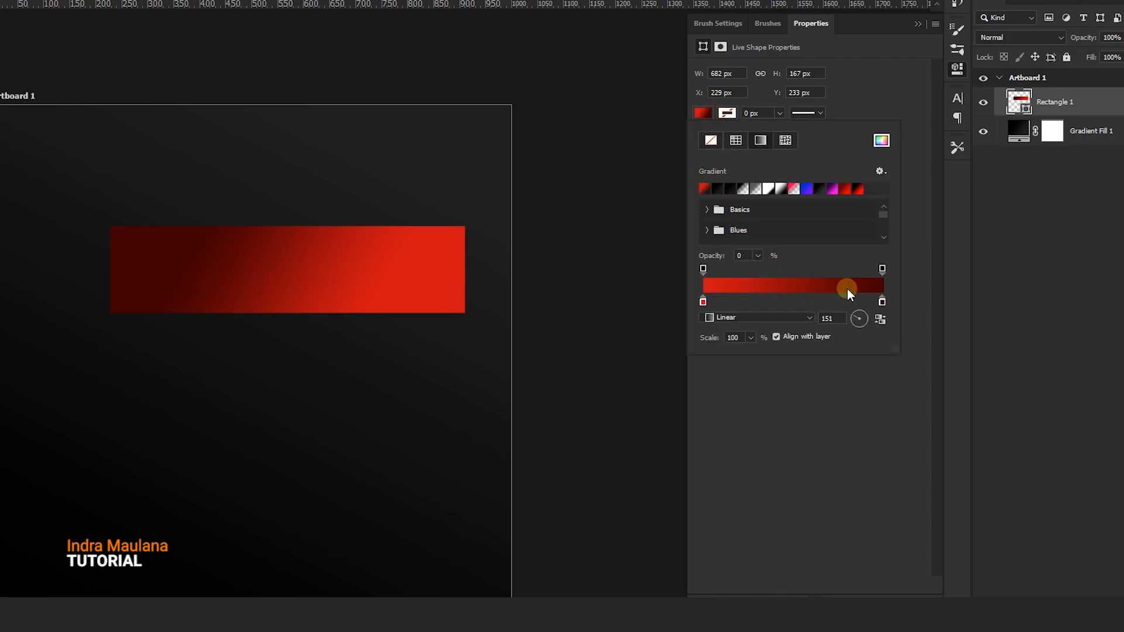
# Try a 0% opacity stop in the middle of the rectangle's gradient, remove it, and move the end opacity stop back to the edge
pyautogui.click(881, 301)
pyautogui.moveTo(877, 301); pyautogui.dragTo(876, 327)
pyautogui.click(880, 317)
pyautogui.click(880, 318)
pyautogui.moveTo(884, 267); pyautogui.dragTo(850, 268)
pyautogui.click(778, 274)
pyautogui.click(768, 269)
pyautogui.write('0')
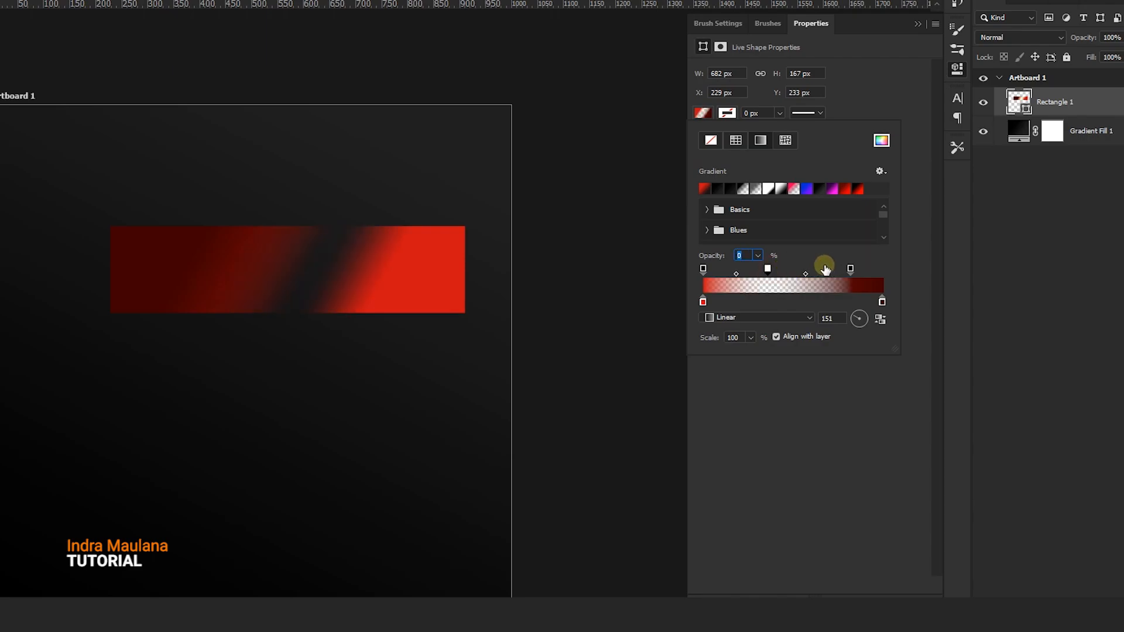
pyautogui.moveTo(779, 253); pyautogui.dragTo(782, 246)
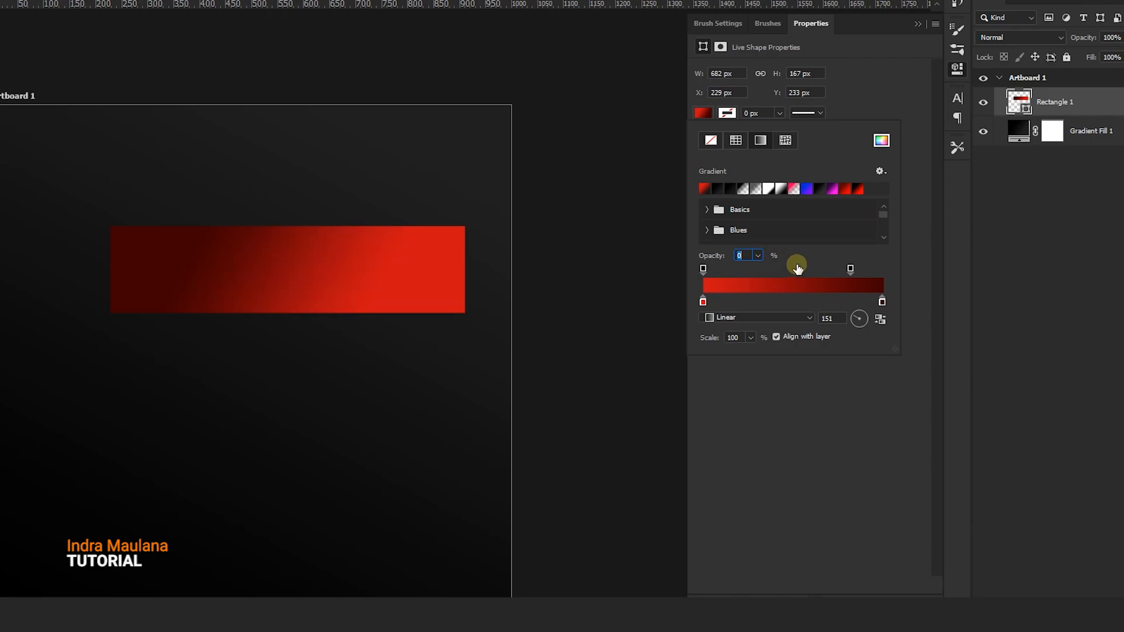
pyautogui.moveTo(863, 269); pyautogui.dragTo(883, 270)
# Lower the opacity stop at the dark end of the rectangle's gradient to about 48%
pyautogui.click(883, 301)
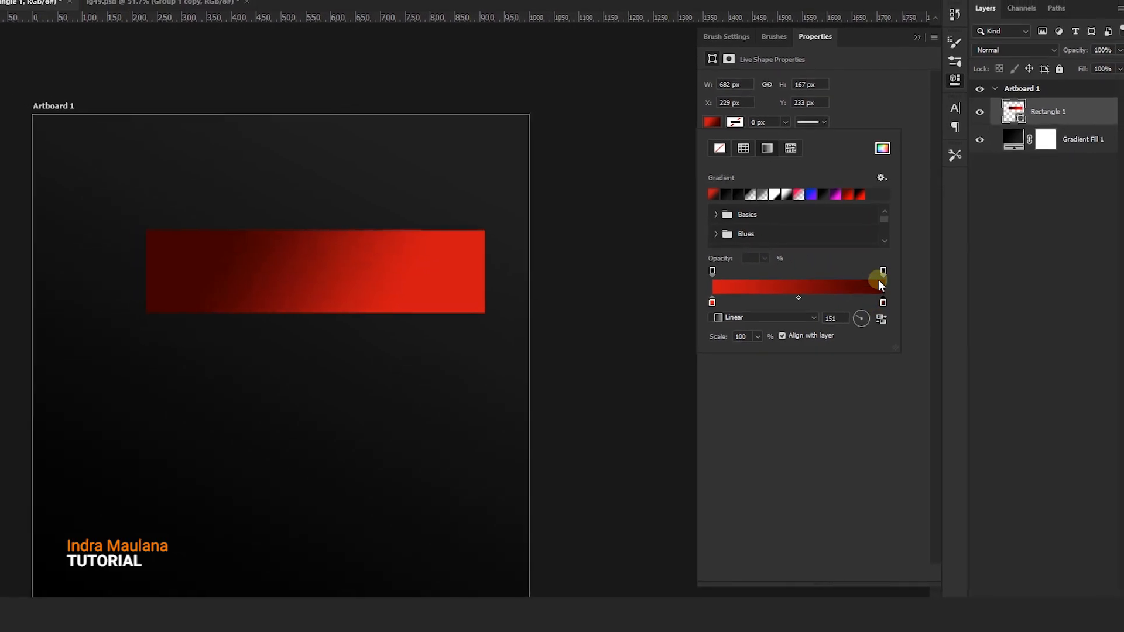
pyautogui.click(883, 271)
pyautogui.click(764, 258)
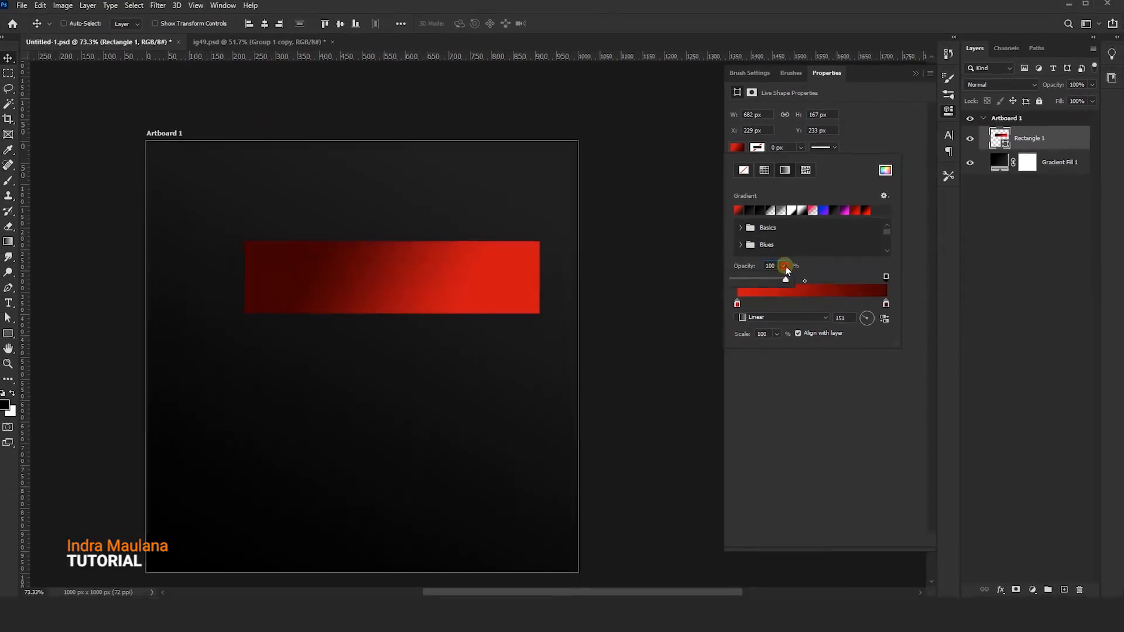
pyautogui.moveTo(786, 276); pyautogui.dragTo(764, 277)
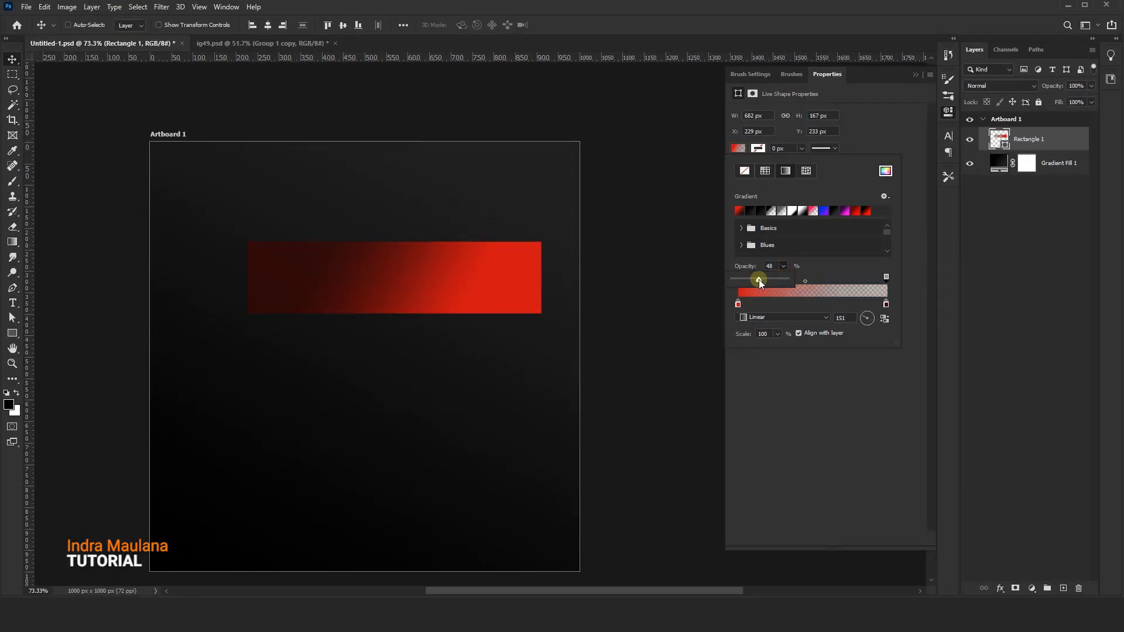
pyautogui.click(497, 173)
pyautogui.click(451, 222)
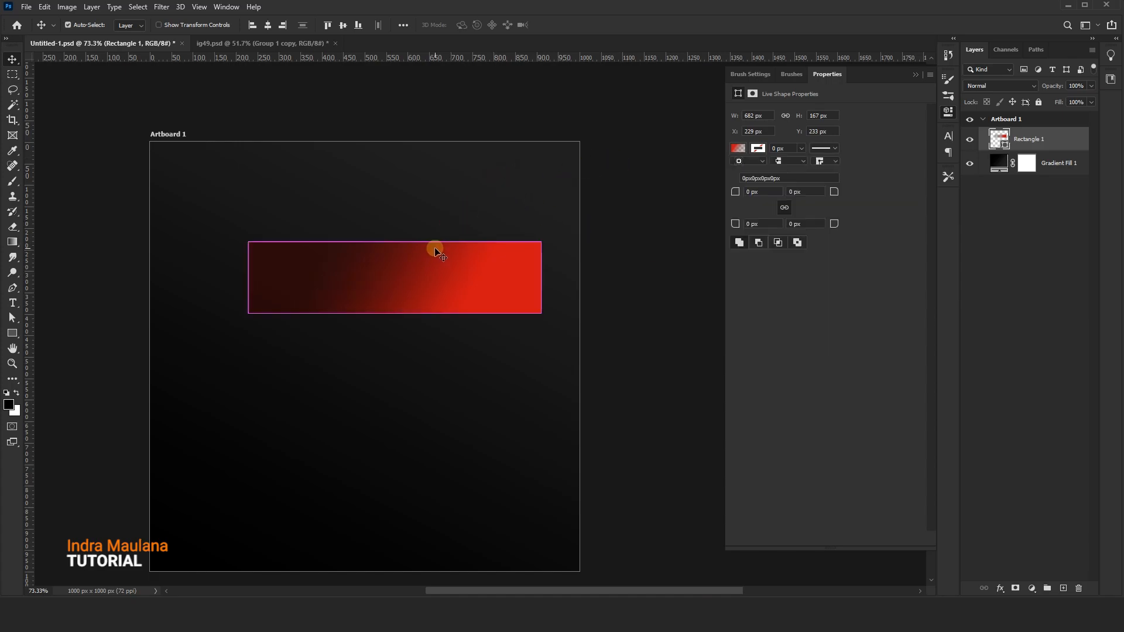
# Rotate the rectangle by -30°, scale it to about 111.94%, and place it running off the artboard's upper-right corner
pyautogui.hotkey('ctrl', 't')
pyautogui.moveTo(550, 332); pyautogui.dragTo(575, 226)
pyautogui.moveTo(445, 255); pyautogui.dragTo(438, 223)
pyautogui.moveTo(346, 289); pyautogui.dragTo(313, 308)
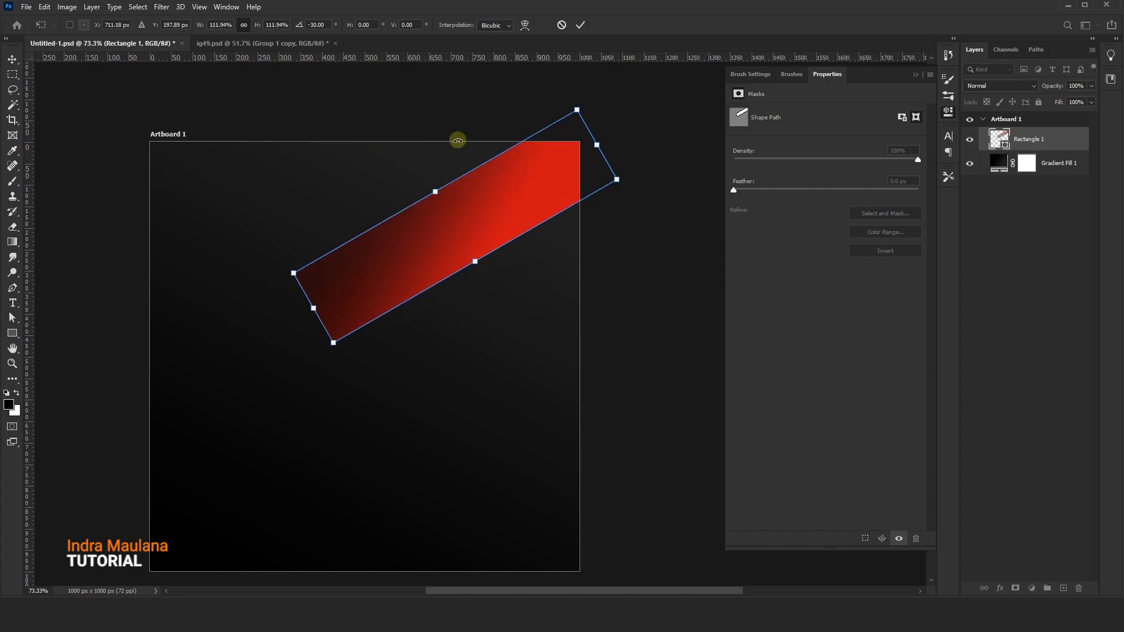
pyautogui.click(579, 26)
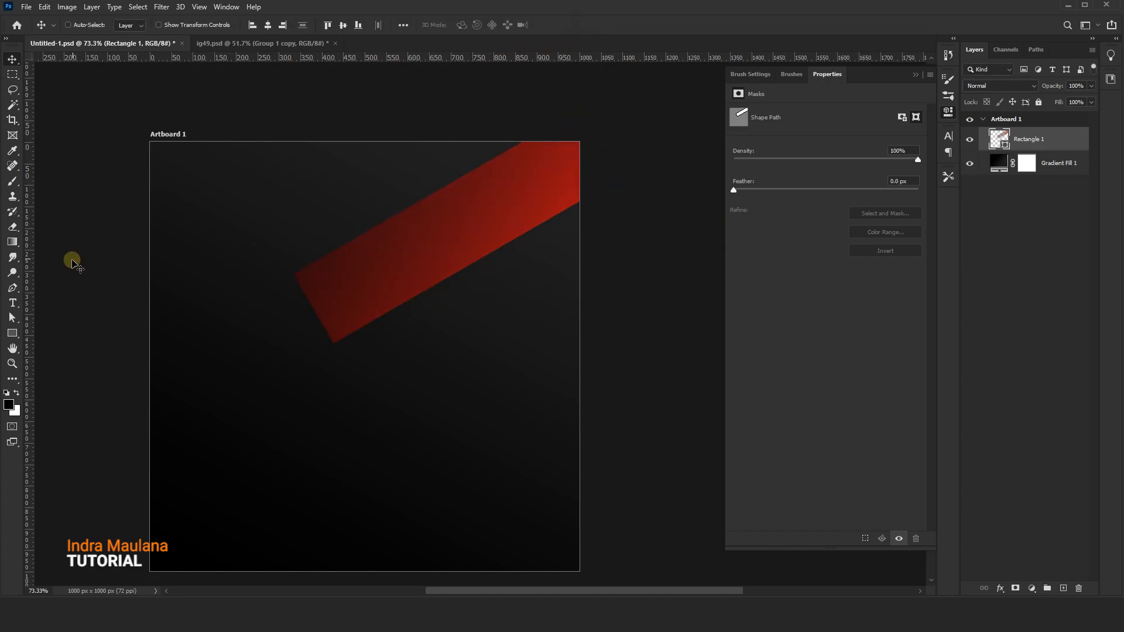
# Convert the red rectangle to a smart object and apply a Gaussian Blur with a 29.1-pixel radius
pyautogui.click(159, 7)
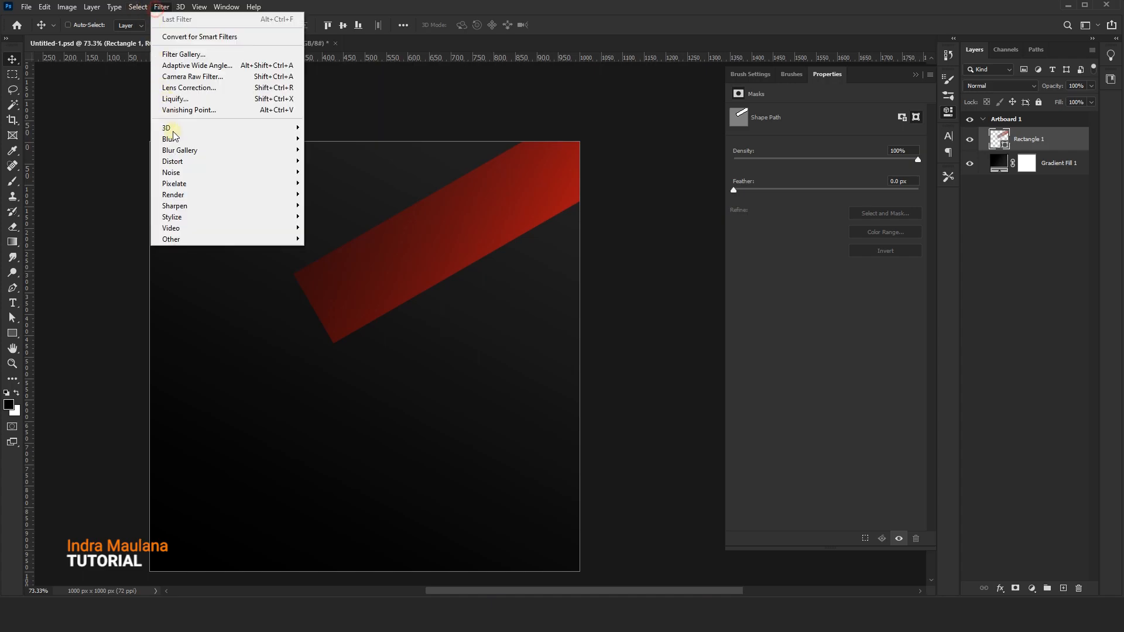
pyautogui.moveTo(174, 140)
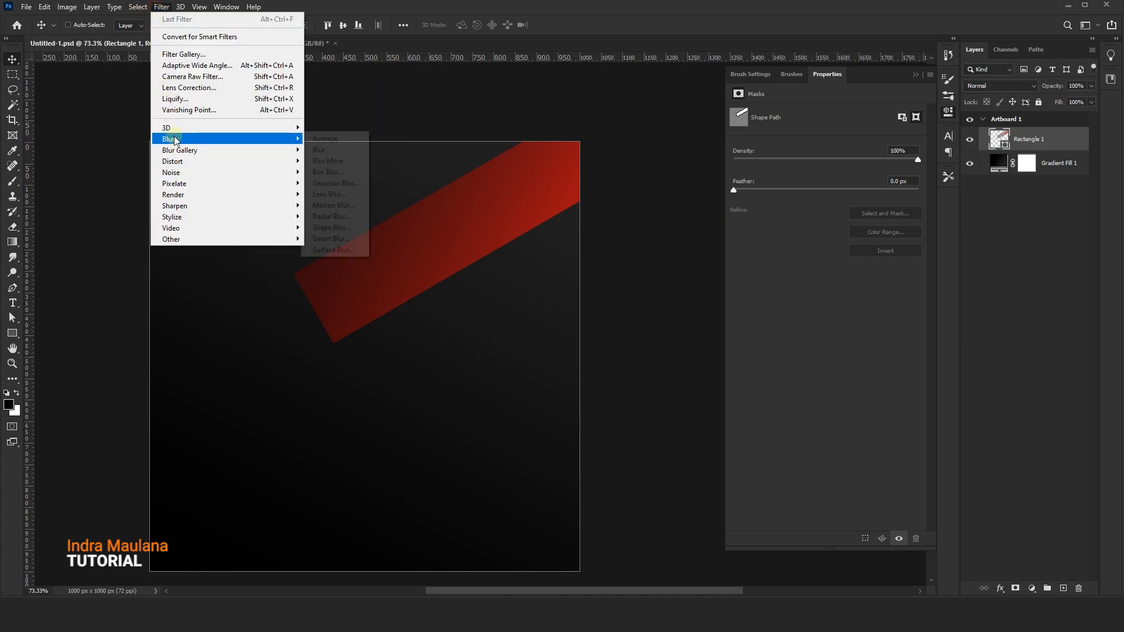
pyautogui.click(334, 182)
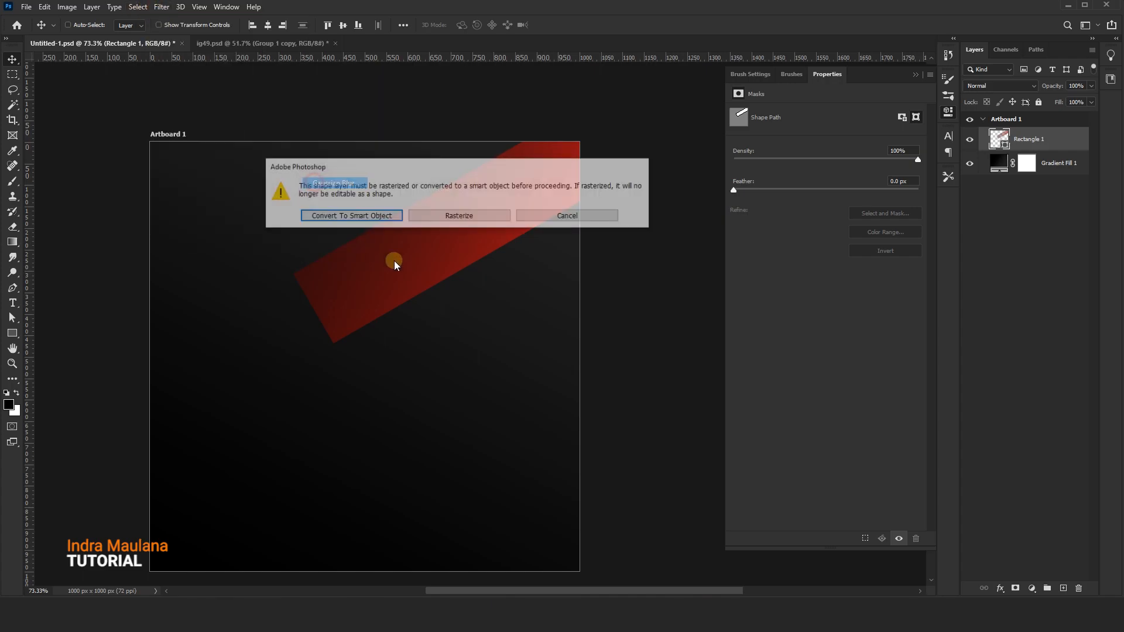
pyautogui.click(350, 216)
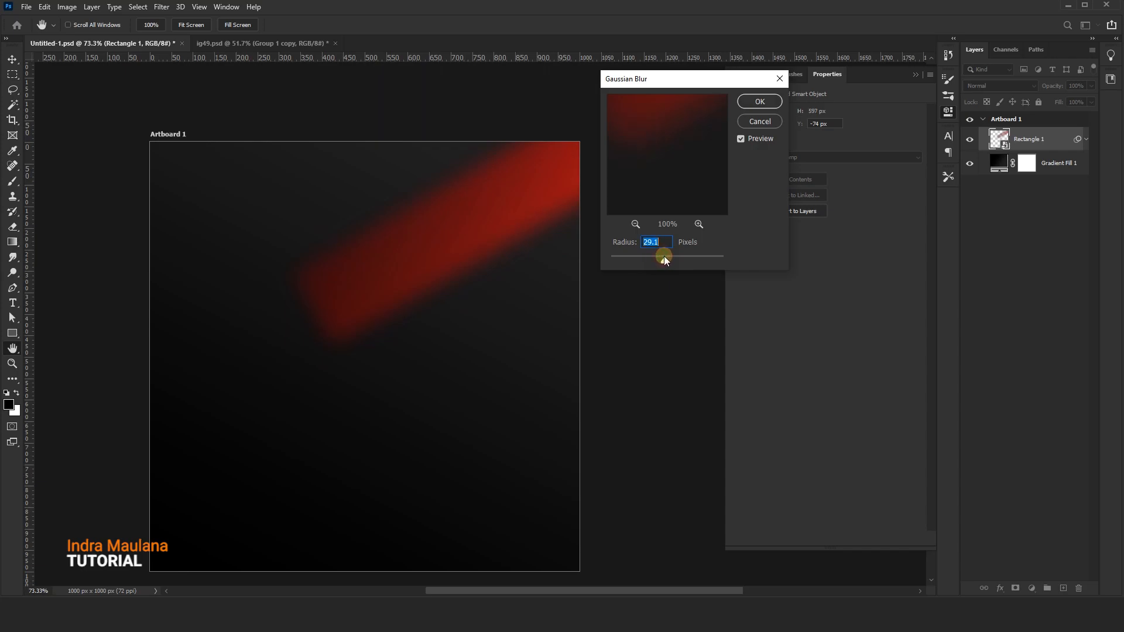
pyautogui.click(744, 102)
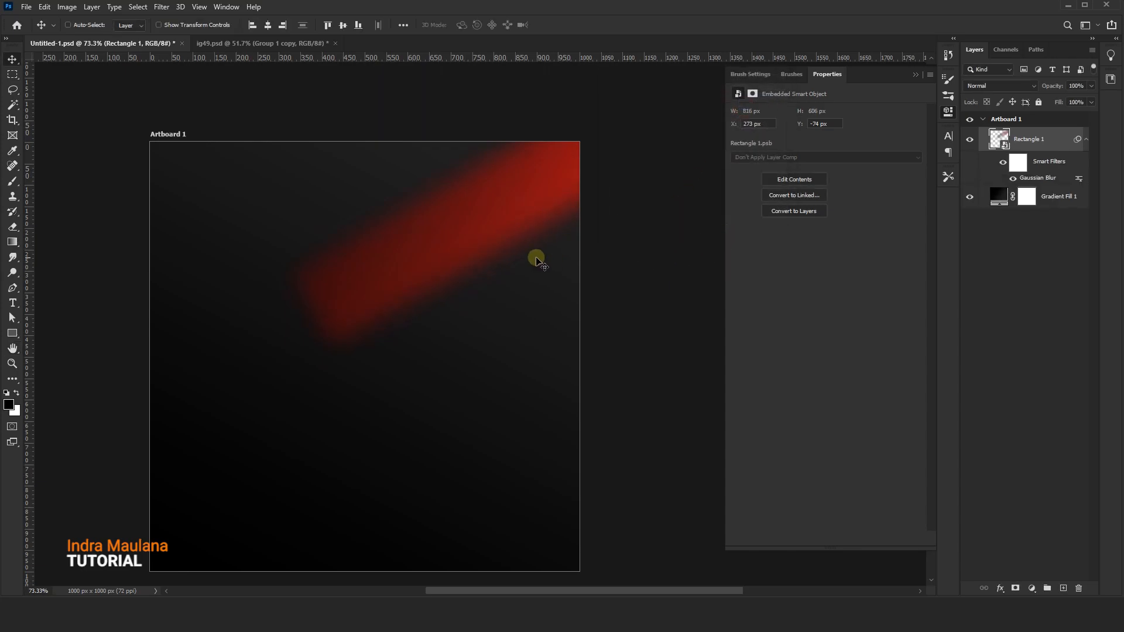
# Scale the blurred rectangle up to about 1032 × 761 px and place it running off the artboard's upper-right corner
pyautogui.moveTo(543, 208); pyautogui.dragTo(500, 210)
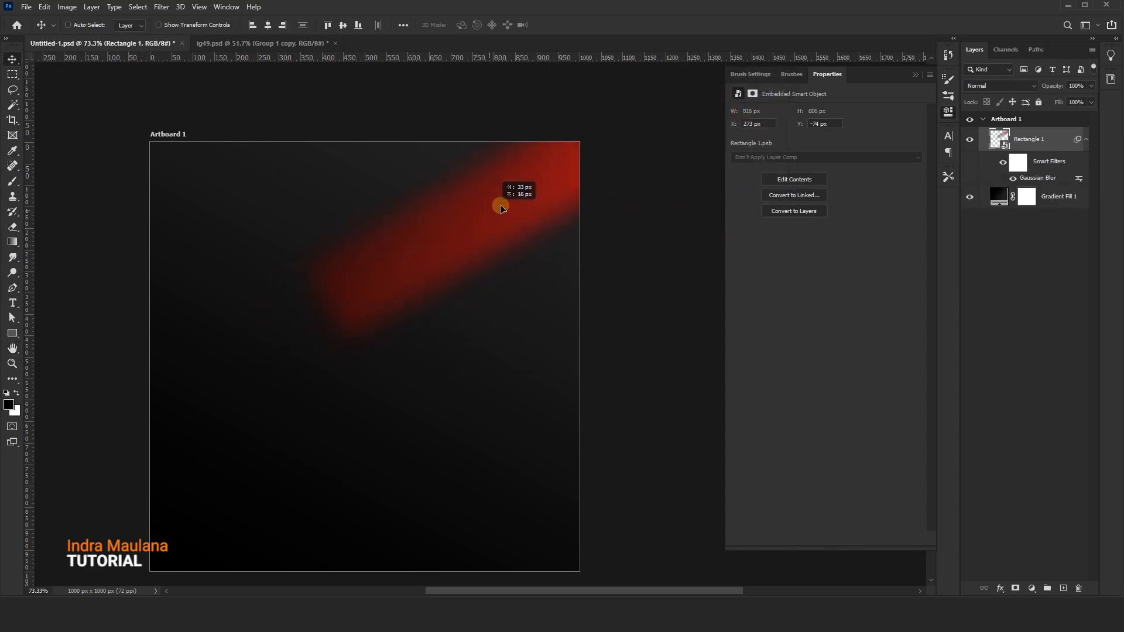
pyautogui.hotkey('ctrl', 't')
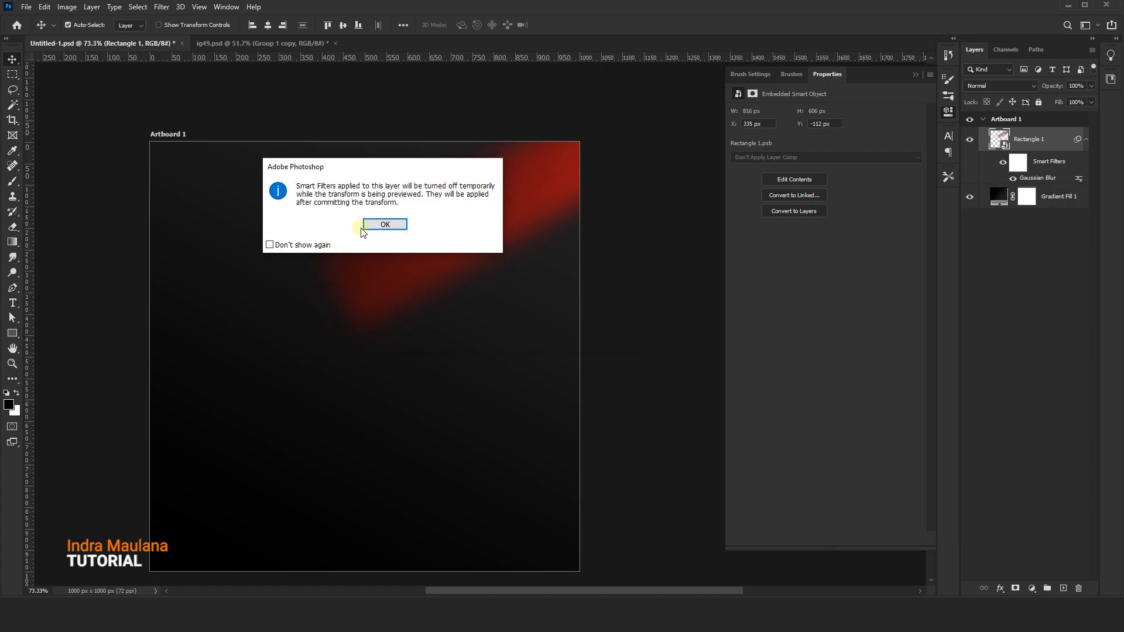
pyautogui.click(369, 225)
pyautogui.moveTo(316, 324); pyautogui.dragTo(208, 392)
pyautogui.moveTo(459, 226); pyautogui.dragTo(493, 202)
pyautogui.click(560, 25)
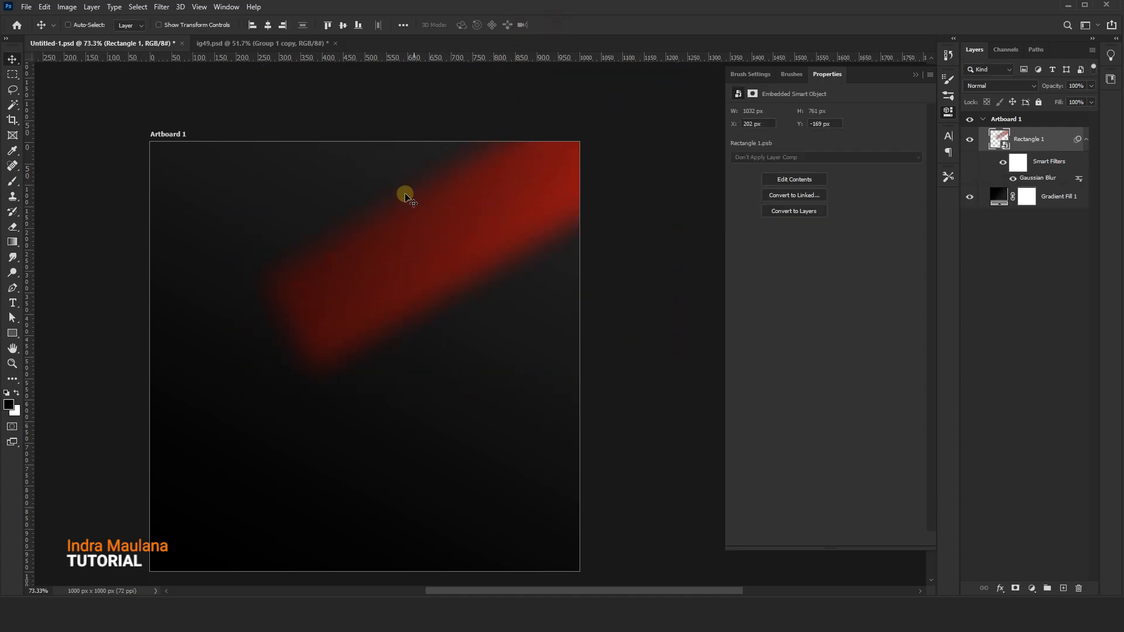
pyautogui.moveTo(427, 255)
pyautogui.mouseDown()
pyautogui.moveTo(455, 311)
pyautogui.moveTo(414, 243)
pyautogui.moveTo(419, 251)
pyautogui.mouseUp()
# Duplicate the blurred rectangle, place the copy just below it at about X 123, Y 63 px, and lower its opacity to 59%
pyautogui.moveTo(1033, 141); pyautogui.dragTo(1064, 588)
pyautogui.moveTo(504, 251); pyautogui.dragTo(478, 346)
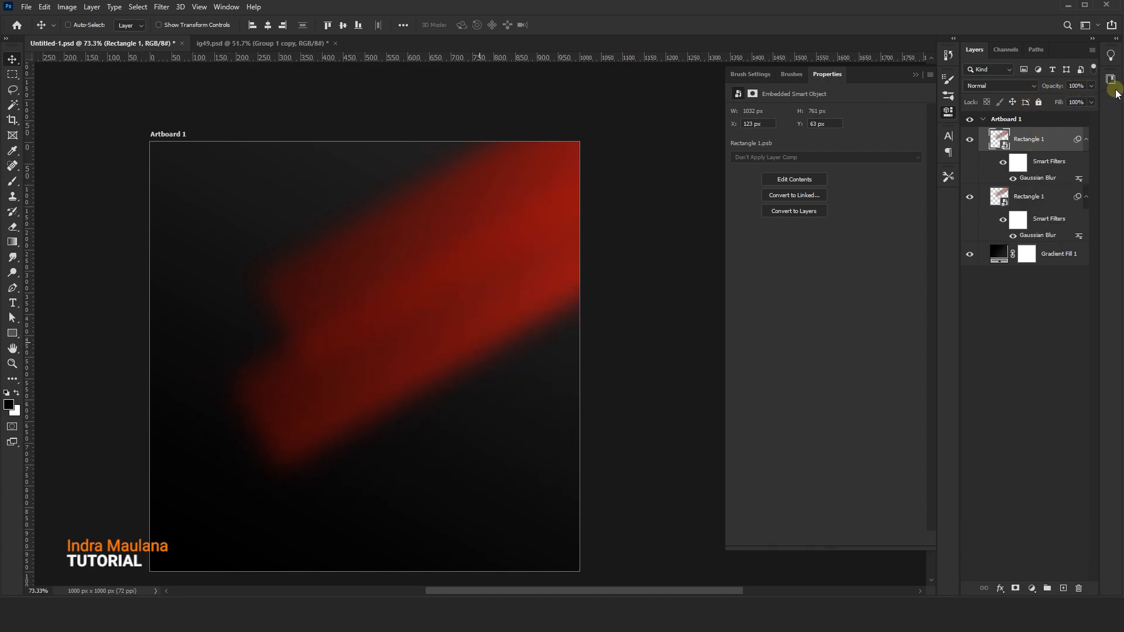
pyautogui.moveTo(1064, 97); pyautogui.dragTo(1068, 97)
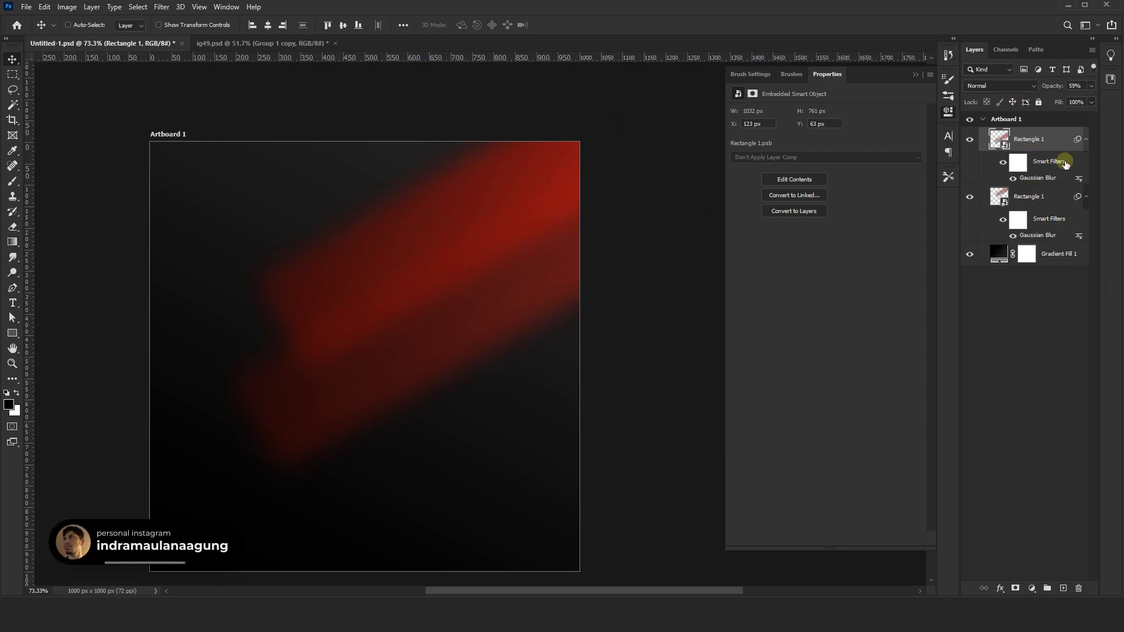
pyautogui.click(1085, 139)
pyautogui.click(1085, 170)
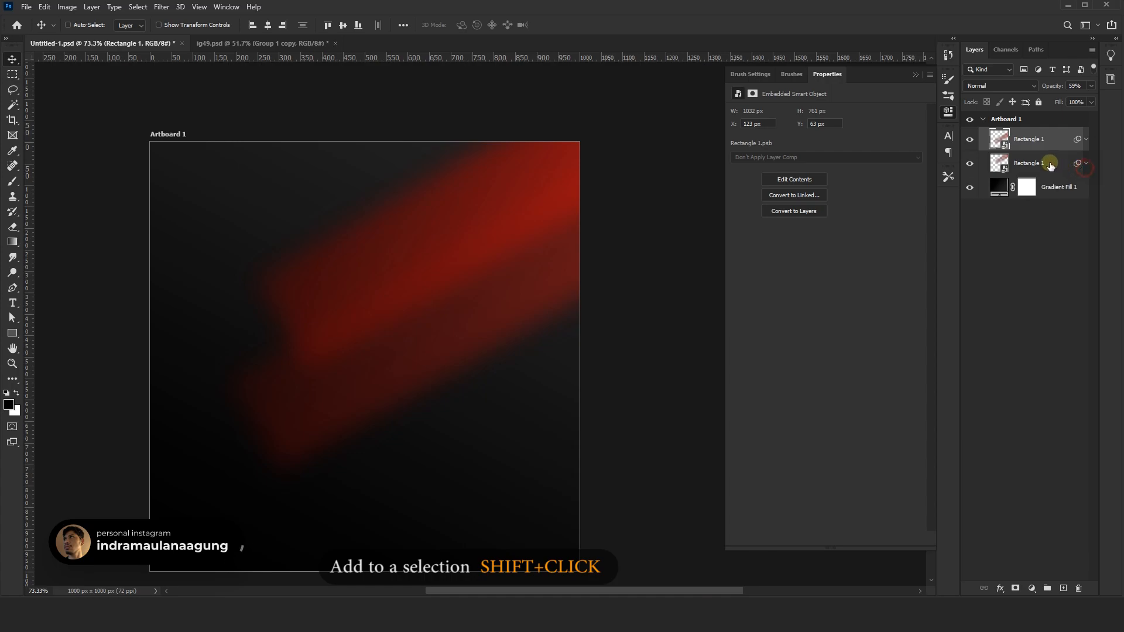
# Duplicate both blurred rectangles into the artboard's upper-left corner and scale the copied pair down to about 754 × 558 px each
pyautogui.keyDown('shift'); pyautogui.click(1025, 165); pyautogui.keyUp('shift')
pyautogui.moveTo(392, 227); pyautogui.dragTo(217, 118)
pyautogui.scroll(-2, 274, 239)
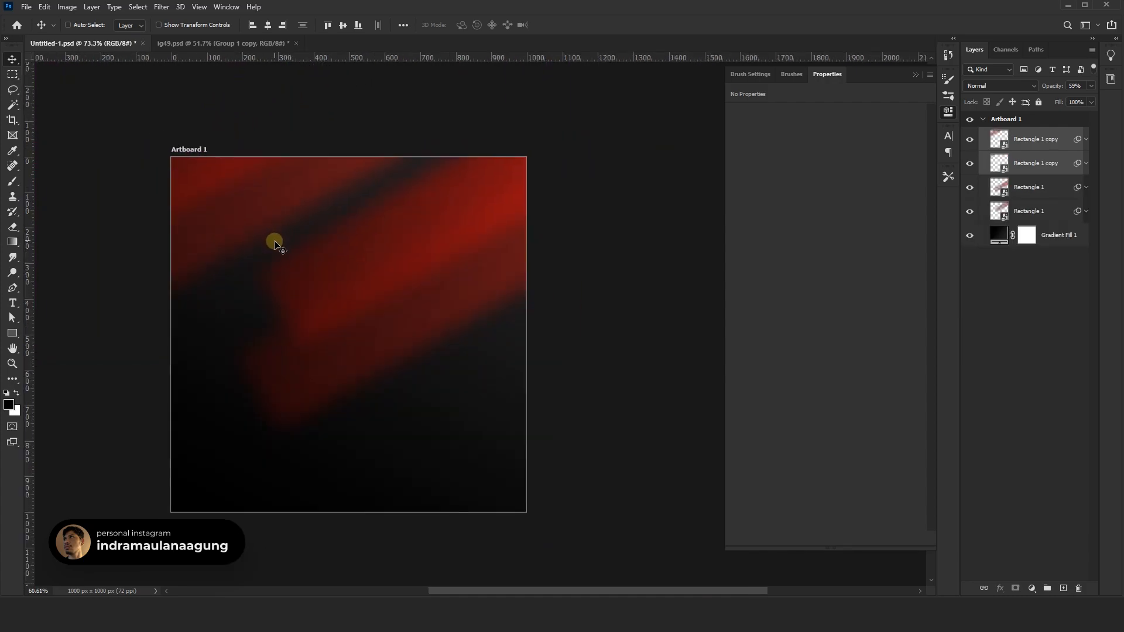
pyautogui.hotkey('ctrl', 't')
pyautogui.click(390, 234)
pyautogui.scroll(-2, 384, 213)
pyautogui.moveTo(397, 91); pyautogui.dragTo(366, 118)
# Duplicate the smaller pair into the artboard's lower-right corner and again at its bottom-left edge
pyautogui.moveTo(320, 206); pyautogui.dragTo(549, 380)
pyautogui.press('Return')
pyautogui.scroll(2, 334, 206)
pyautogui.moveTo(476, 384); pyautogui.dragTo(297, 493)
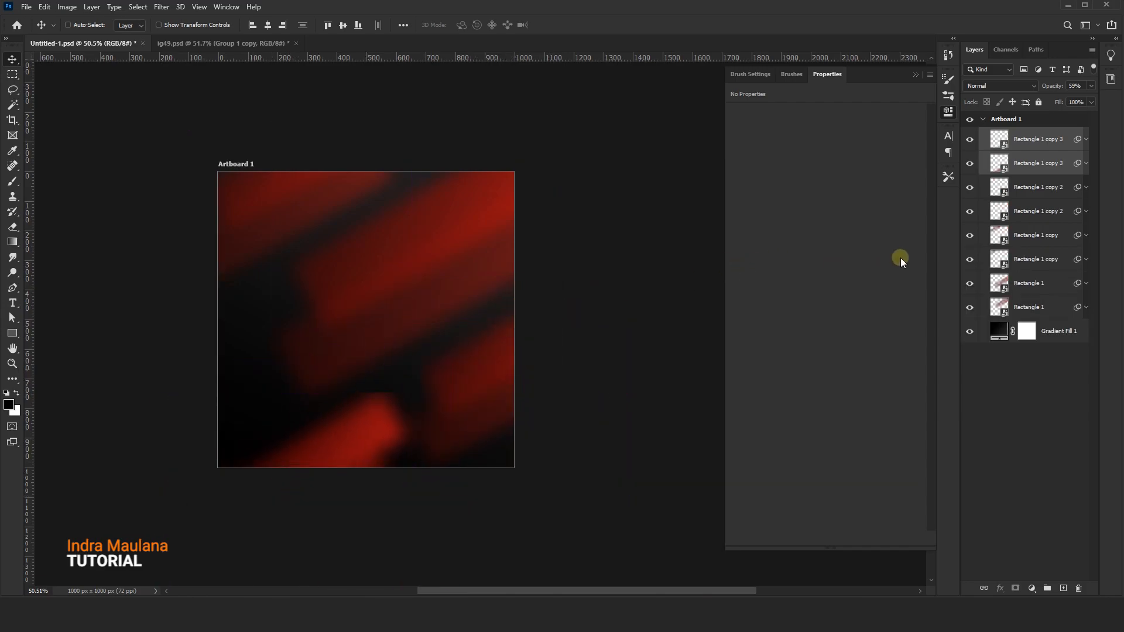
# Toggle the visibility of individual rectangle layers to check which bar each one holds
pyautogui.click(1035, 188)
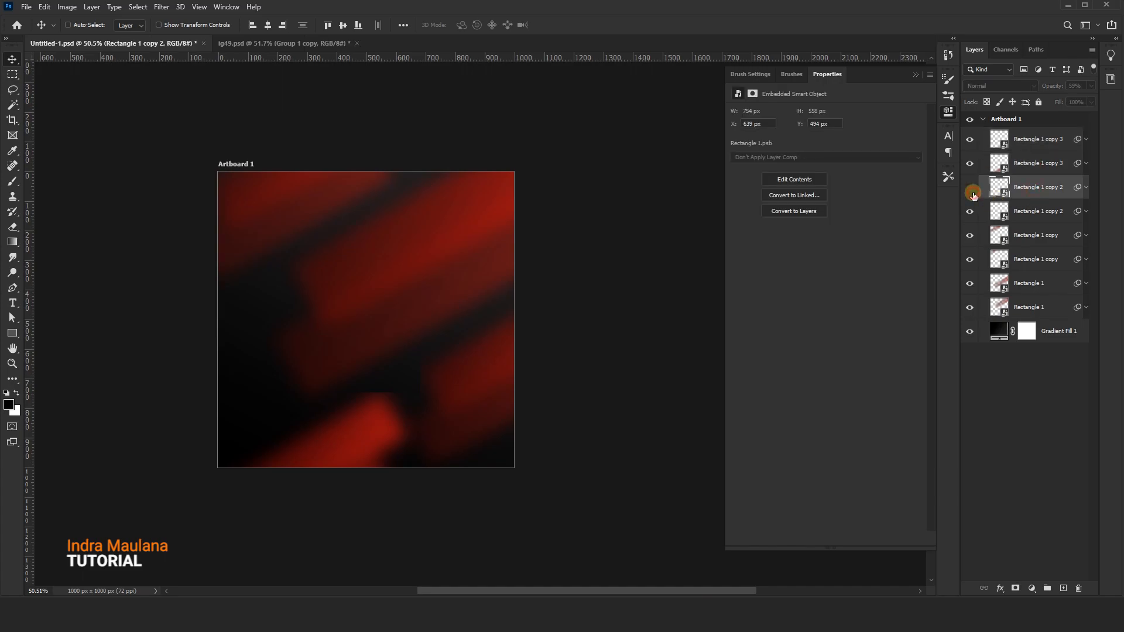
pyautogui.click(972, 195)
pyautogui.click(970, 212)
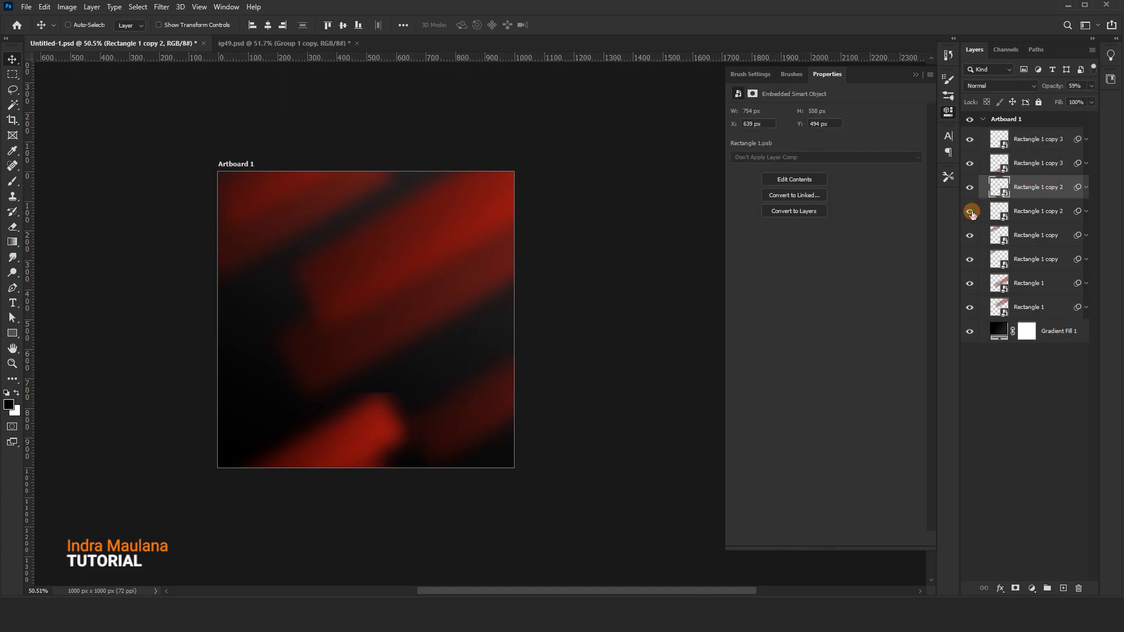
pyautogui.click(970, 236)
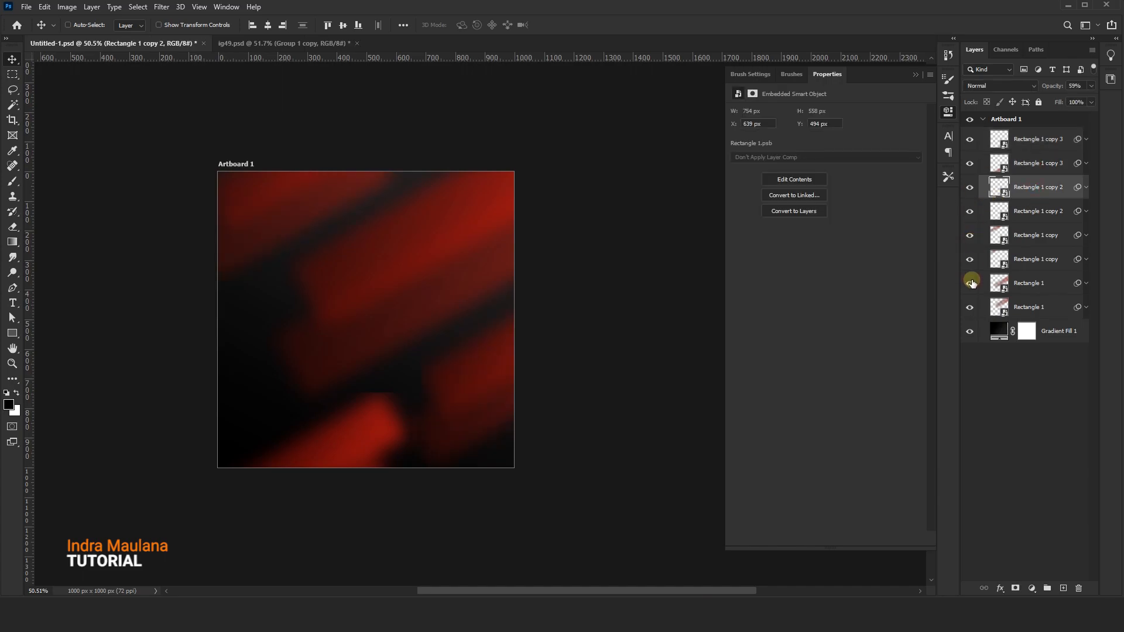
pyautogui.click(972, 289)
pyautogui.click(972, 290)
pyautogui.click(970, 308)
pyautogui.click(970, 309)
# Group all eight blurred rectangle layers and add a layer mask to the group
pyautogui.keyDown('shift'); pyautogui.click(1034, 310); pyautogui.keyUp('shift')
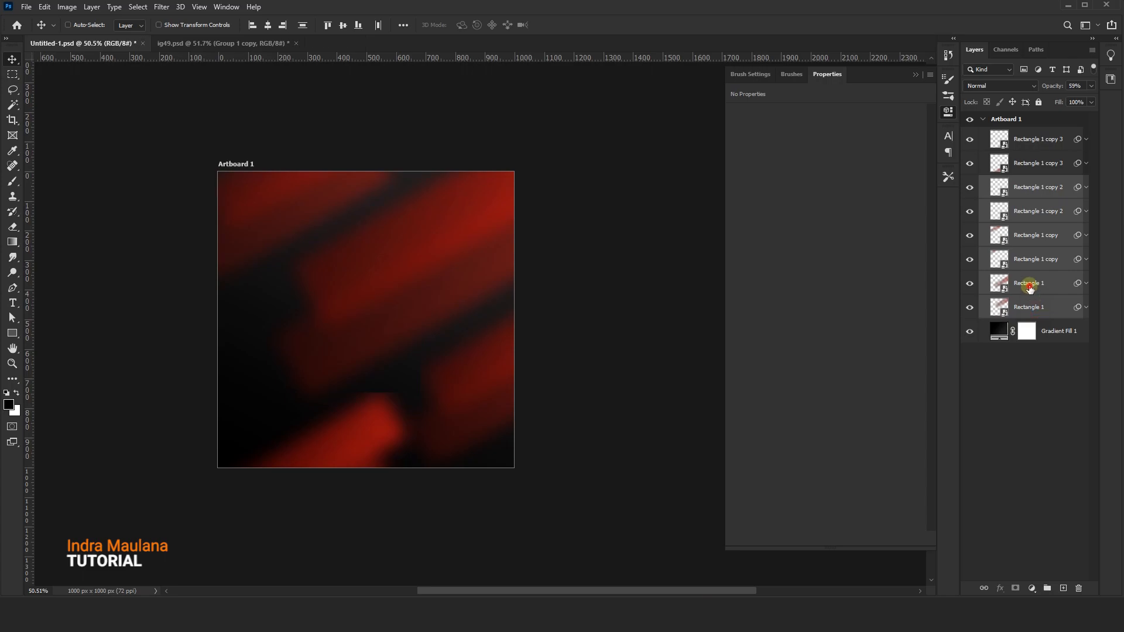
pyautogui.click(1031, 286)
pyautogui.click(1026, 140)
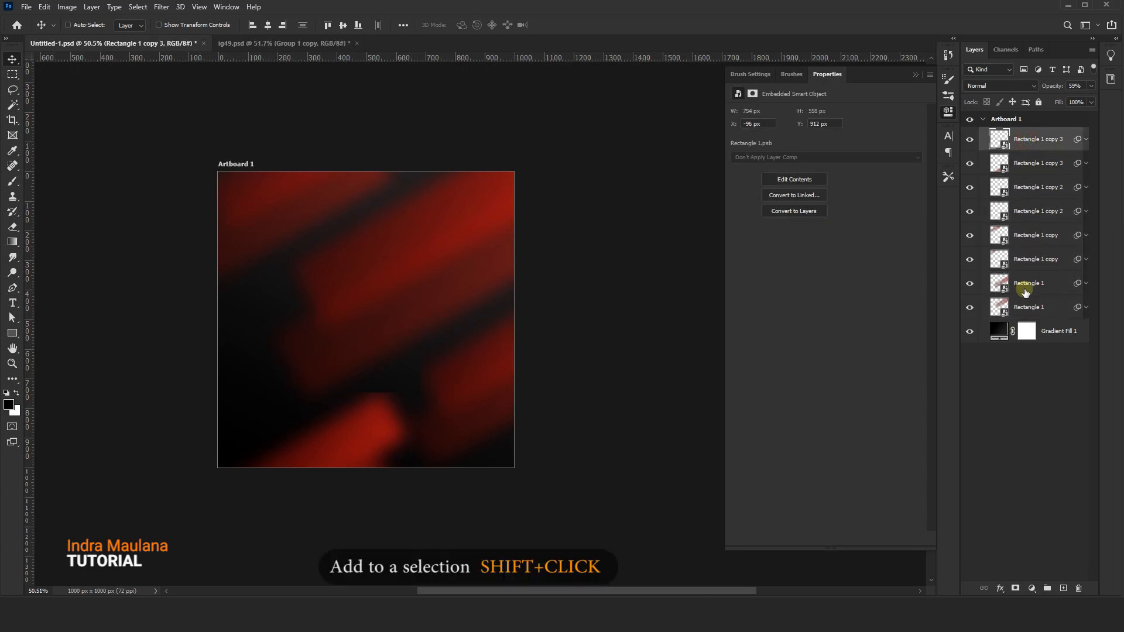
pyautogui.keyDown('shift'); pyautogui.click(1024, 289); pyautogui.keyUp('shift')
pyautogui.rightClick(1028, 147)
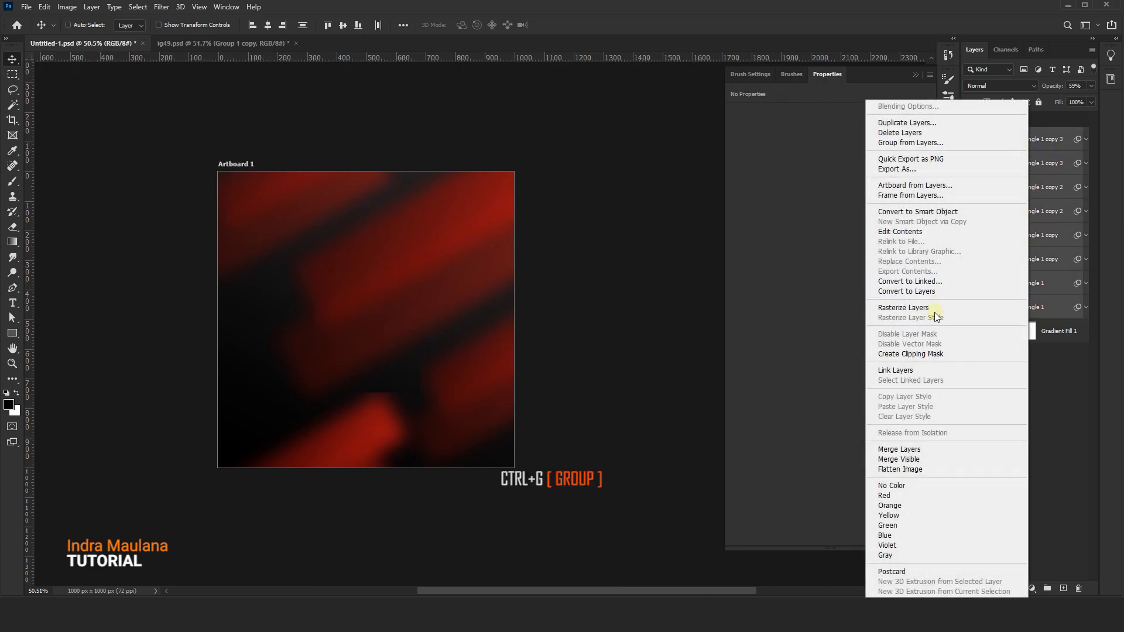
pyautogui.click(1038, 410)
pyautogui.moveTo(1025, 142); pyautogui.dragTo(1045, 552)
pyautogui.moveTo(1045, 591); pyautogui.dragTo(1046, 589)
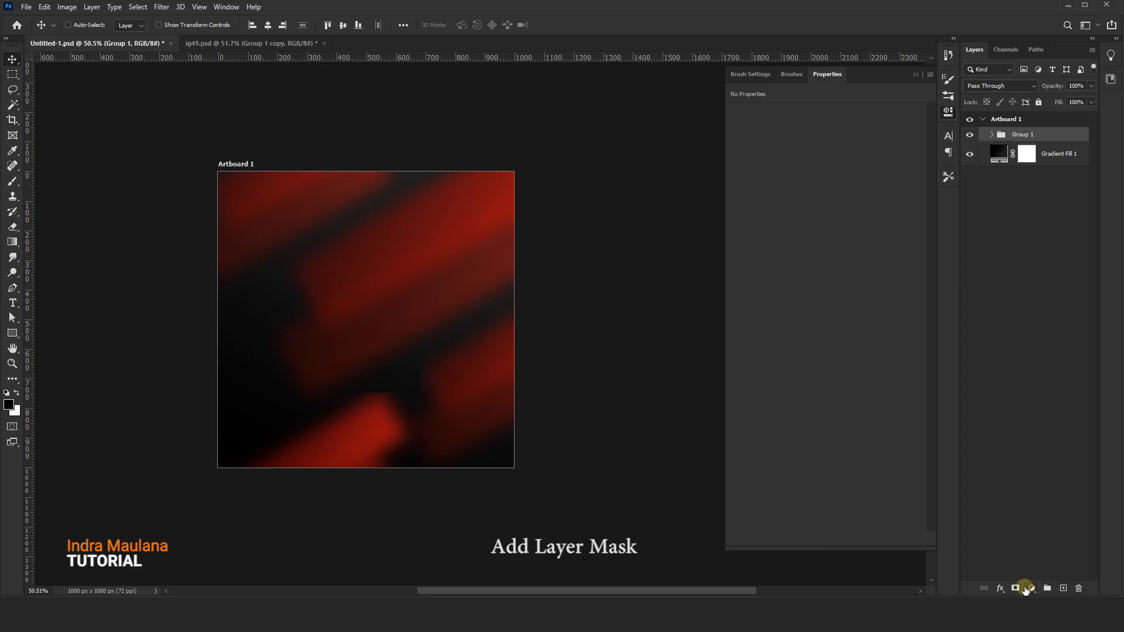
pyautogui.click(1017, 588)
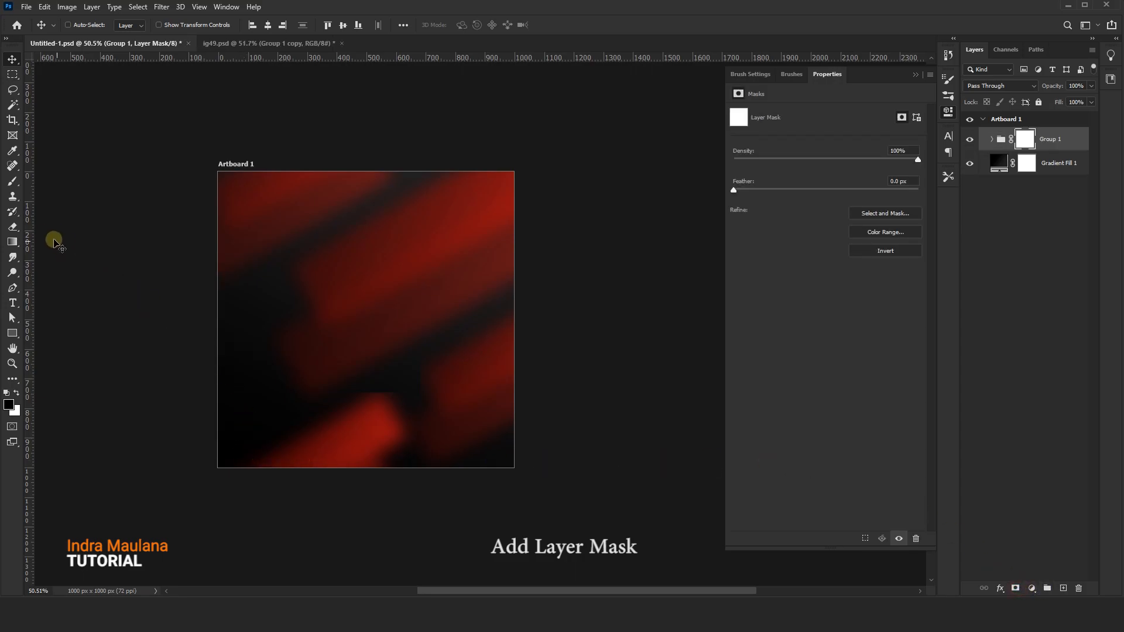
# Pick the soft round 2500 px brush preset, try one dab on the group's mask, and undo it
pyautogui.click(12, 182)
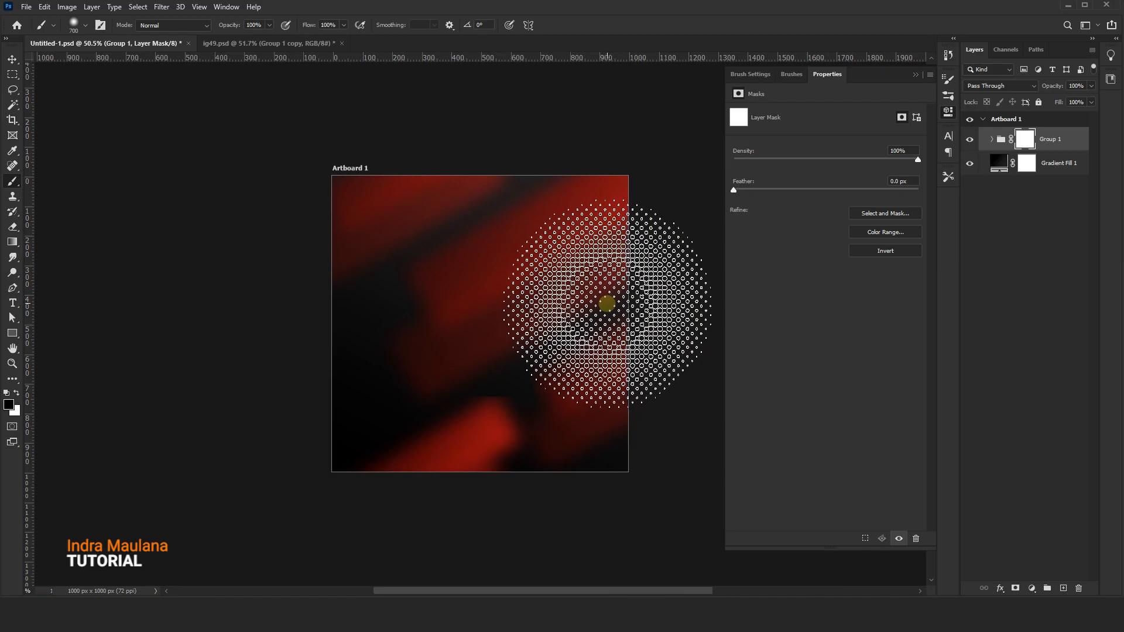
pyautogui.rightClick(511, 318)
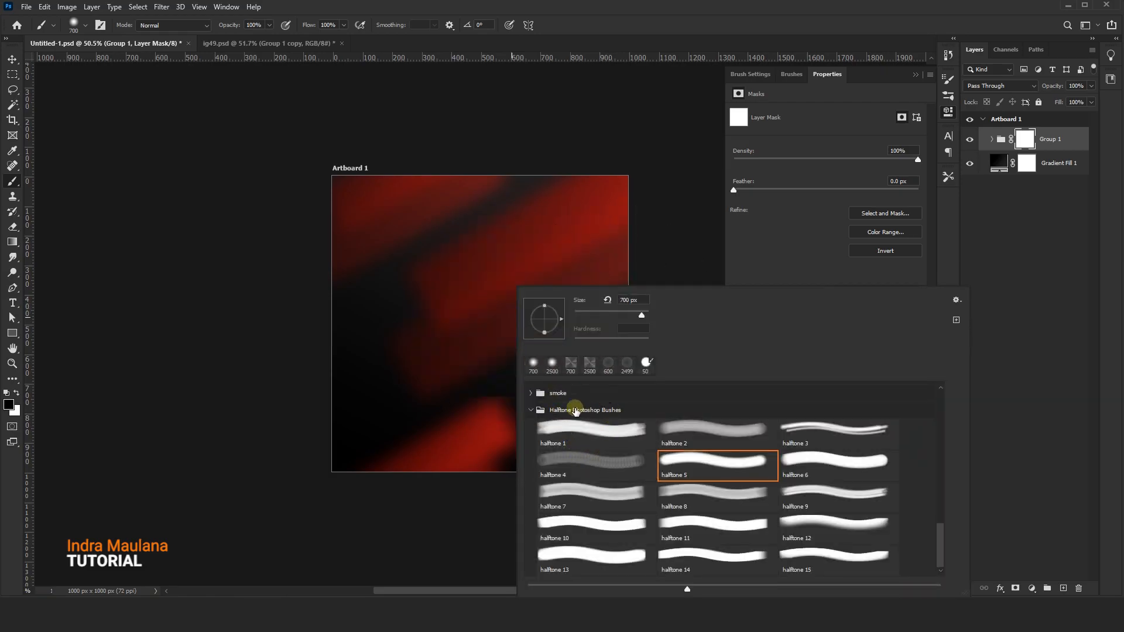
pyautogui.click(534, 366)
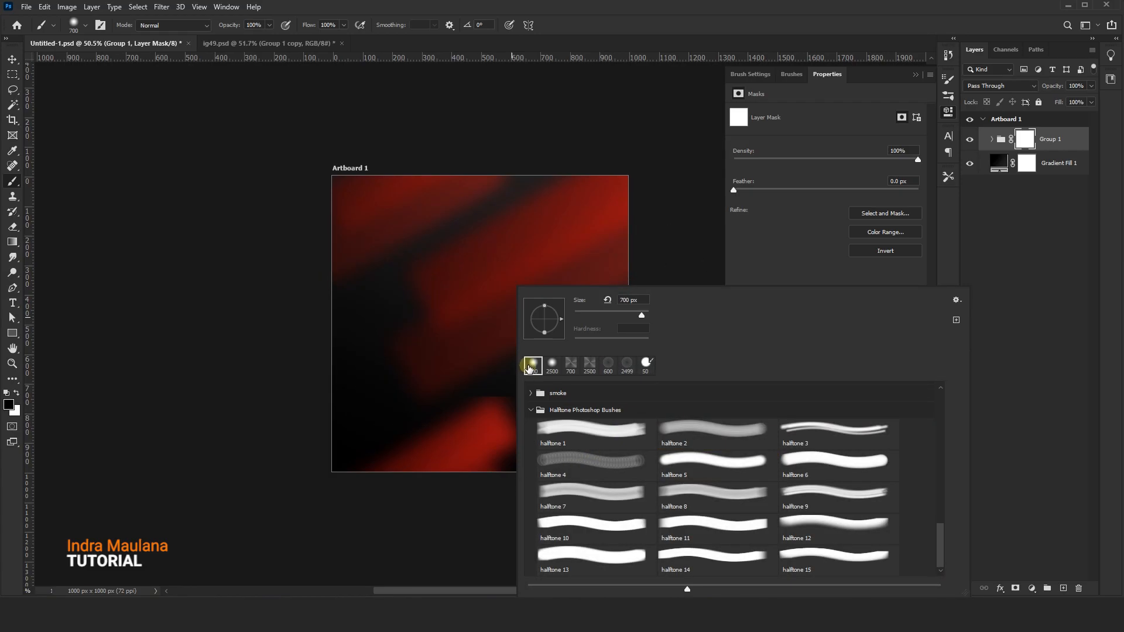
pyautogui.click(552, 366)
pyautogui.scroll(4, 632, 395)
pyautogui.scroll(-3, 621, 377)
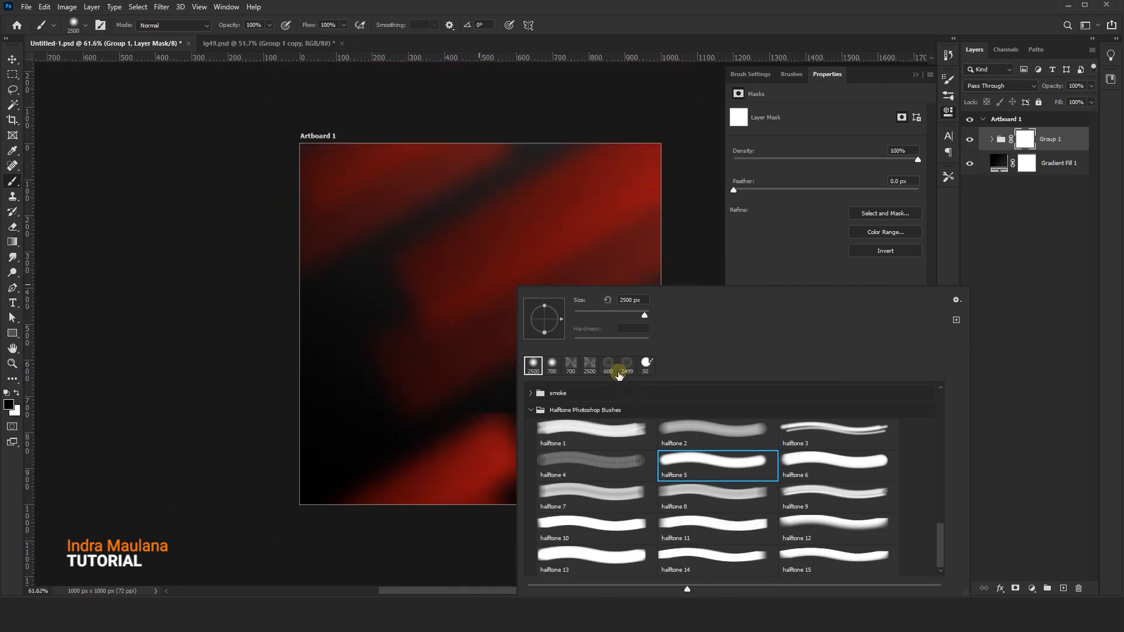
pyautogui.scroll(15, 565, 445)
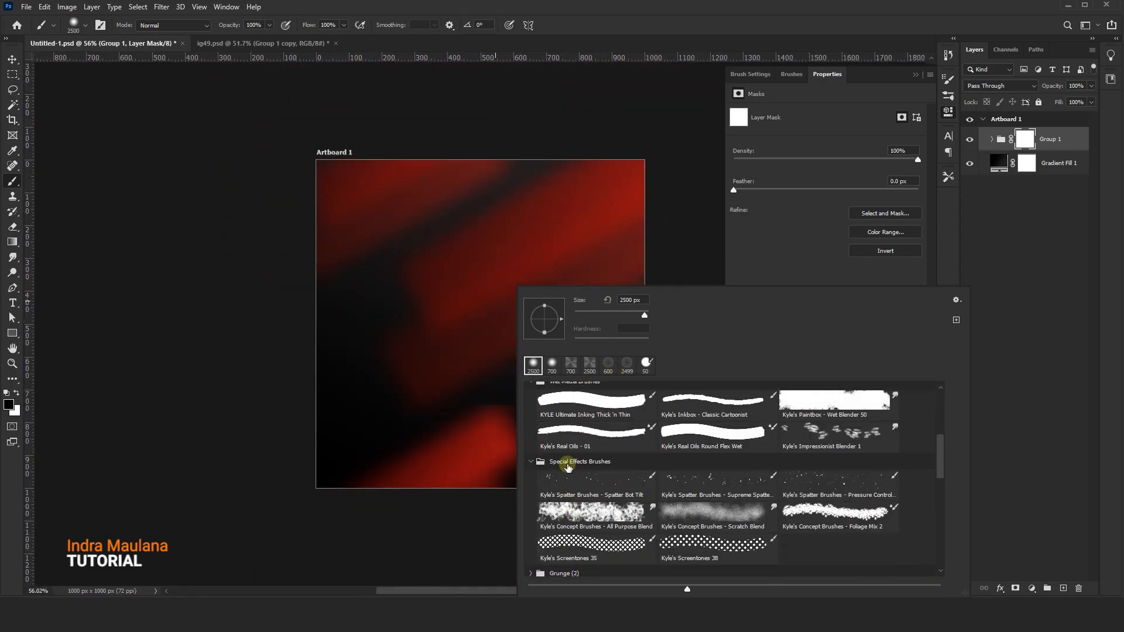
pyautogui.click(412, 356)
pyautogui.hotkey('ctrl', 'z')
# Reduce the soft brush to 500 px and set its opacity to 56%
pyautogui.press('[')
pyautogui.press('[')
pyautogui.press('[')
pyautogui.press('[')
pyautogui.press('[')
pyautogui.press('[')
pyautogui.press('[')
pyautogui.press('[')
pyautogui.press('[')
pyautogui.press('[')
pyautogui.press('[')
pyautogui.press('[')
pyautogui.press('[')
pyautogui.press('[')
pyautogui.press('[')
pyautogui.press('[')
pyautogui.press('[')
pyautogui.press('[')
pyautogui.press('[')
pyautogui.press('[')
pyautogui.press('5')
pyautogui.press('6')
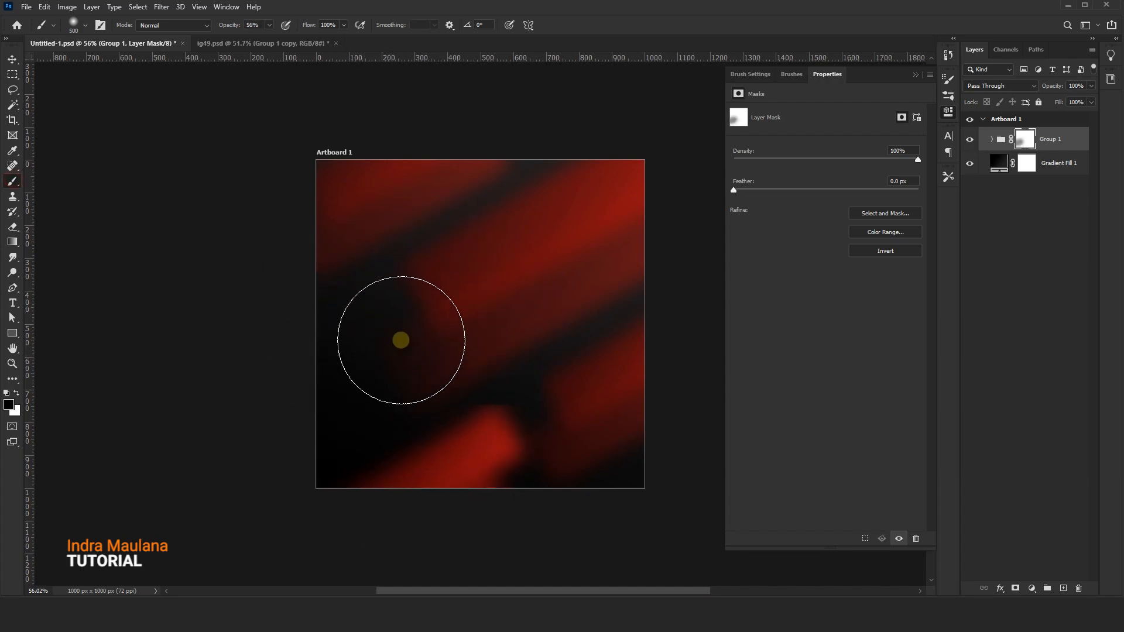
# Paint black on the group's mask to fade the lower-left ends of the two central red bars
pyautogui.click(368, 352)
pyautogui.click(456, 298)
pyautogui.click(426, 364)
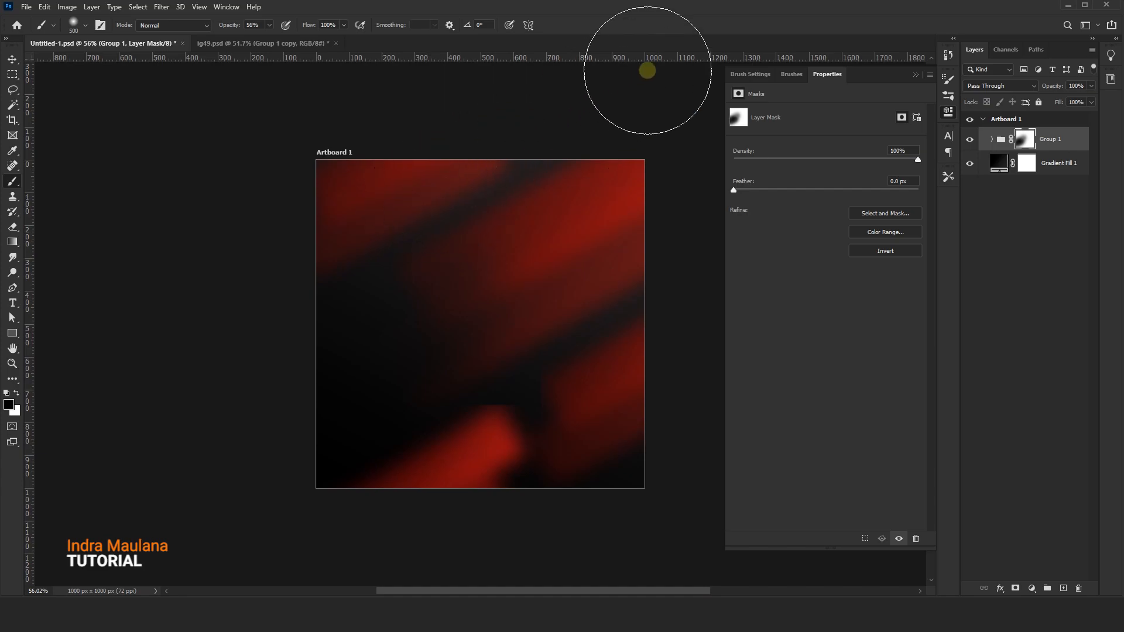
# Fade the upper edge of the upper-left bars on the group's mask, and undo a trial dab over the bottom bars
pyautogui.click(397, 156)
pyautogui.click(496, 152)
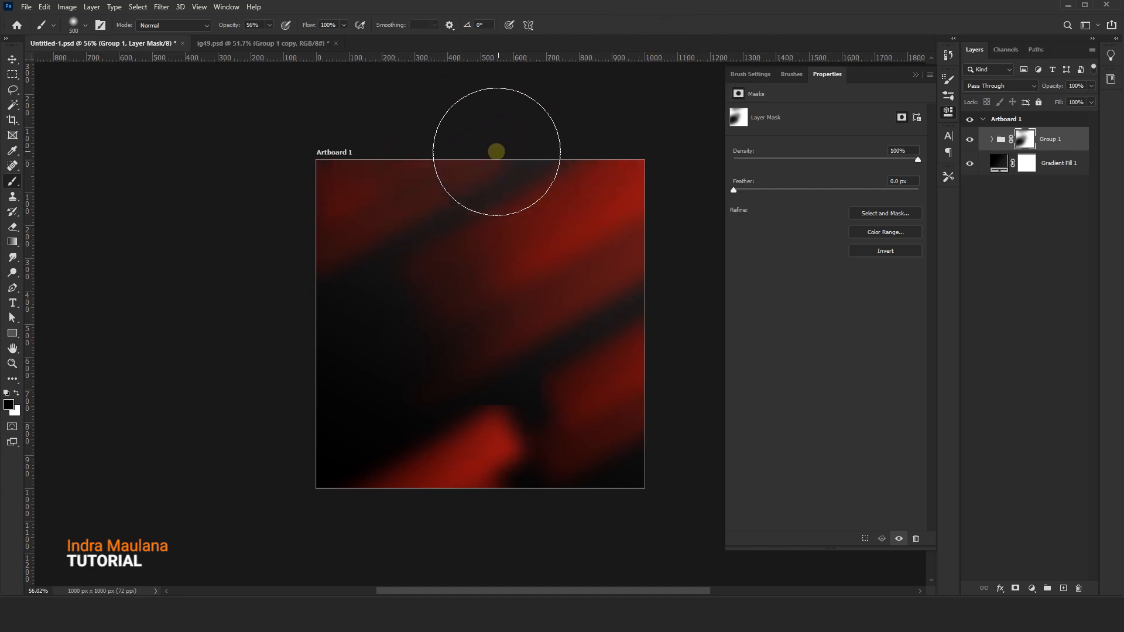
pyautogui.click(432, 158)
pyautogui.click(558, 429)
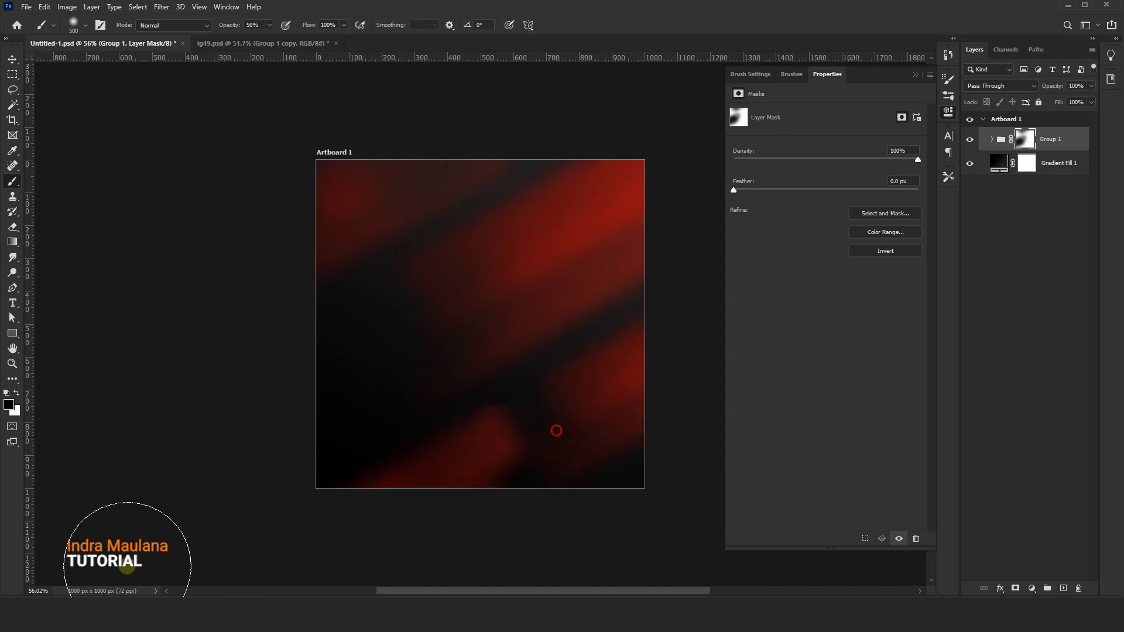
pyautogui.hotkey('ctrl', 'z')
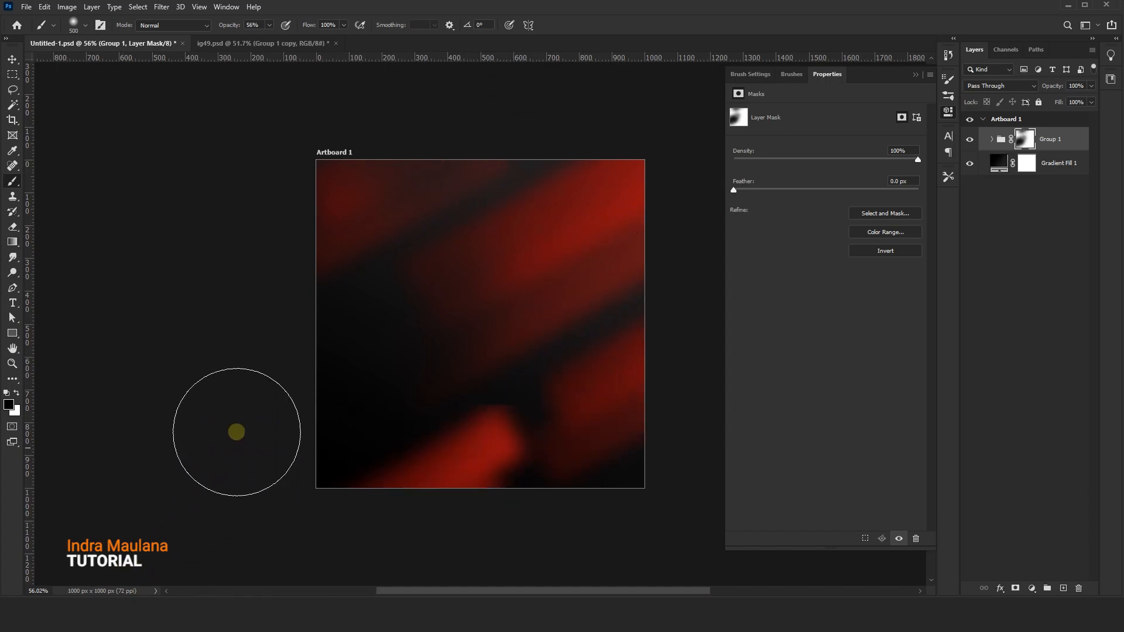
pyautogui.click(9, 57)
pyautogui.scroll(-2, 416, 326)
pyautogui.click(991, 140)
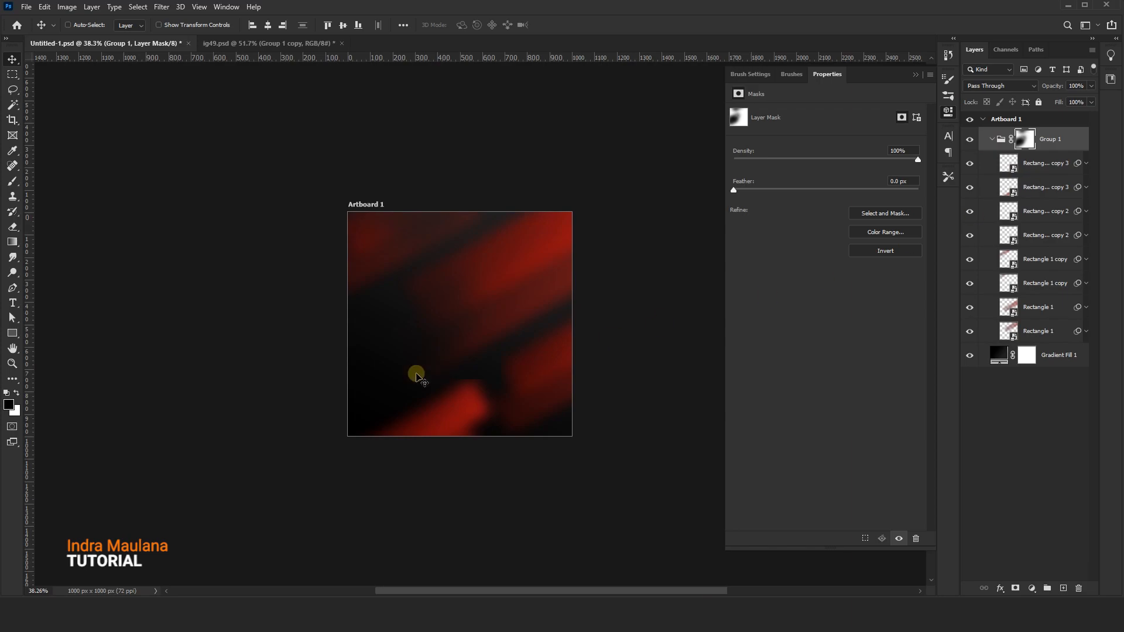
pyautogui.scroll(1, 445, 372)
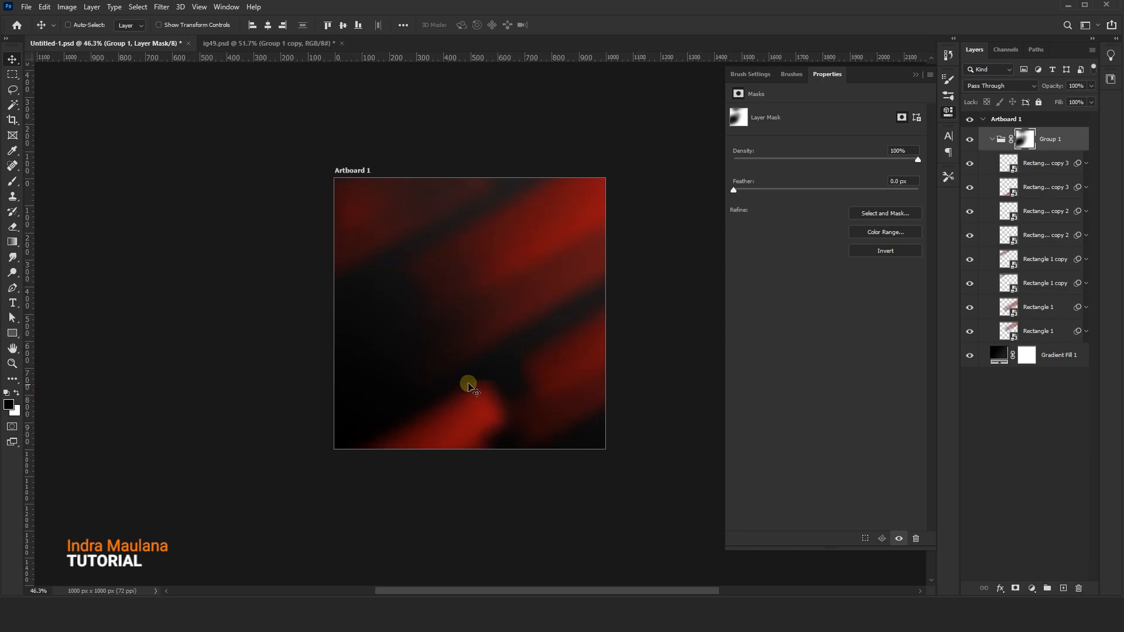
pyautogui.click(991, 140)
pyautogui.scroll(1, 385, 345)
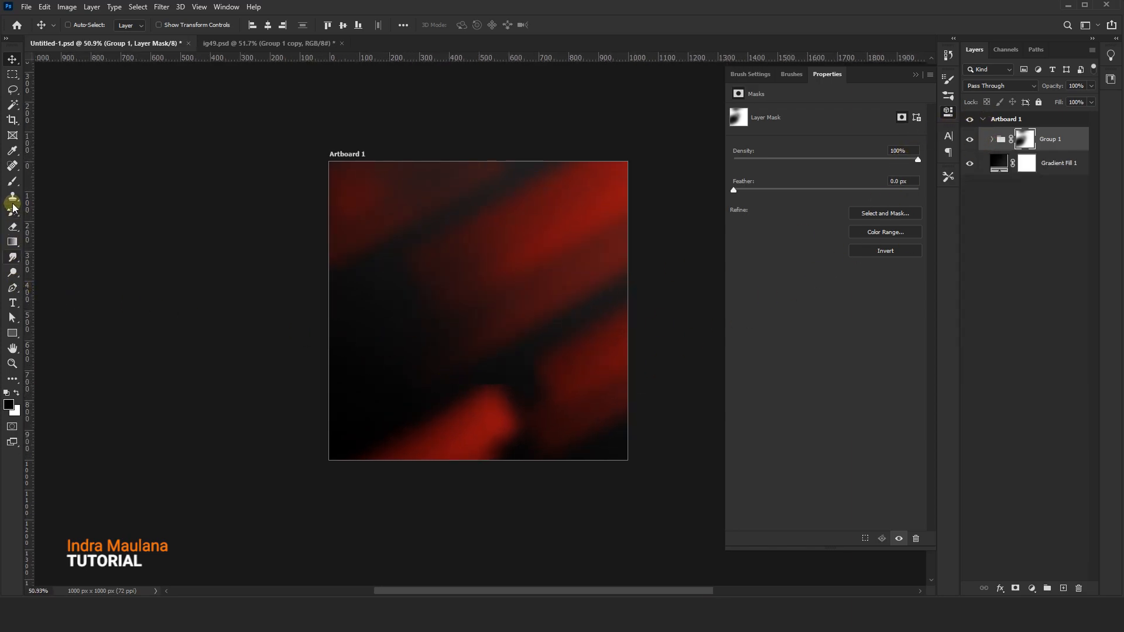
# Paint white with the 500 px soft brush on the group's mask to bring back the faded upper-left red bars
pyautogui.click(15, 186)
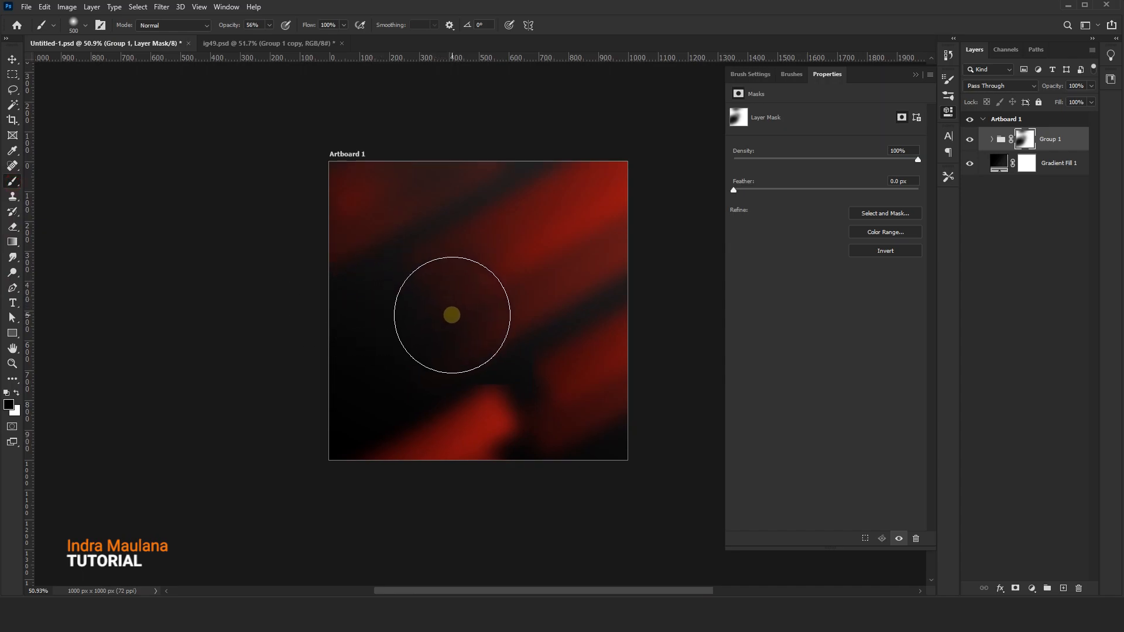
pyautogui.scroll(1, 453, 317)
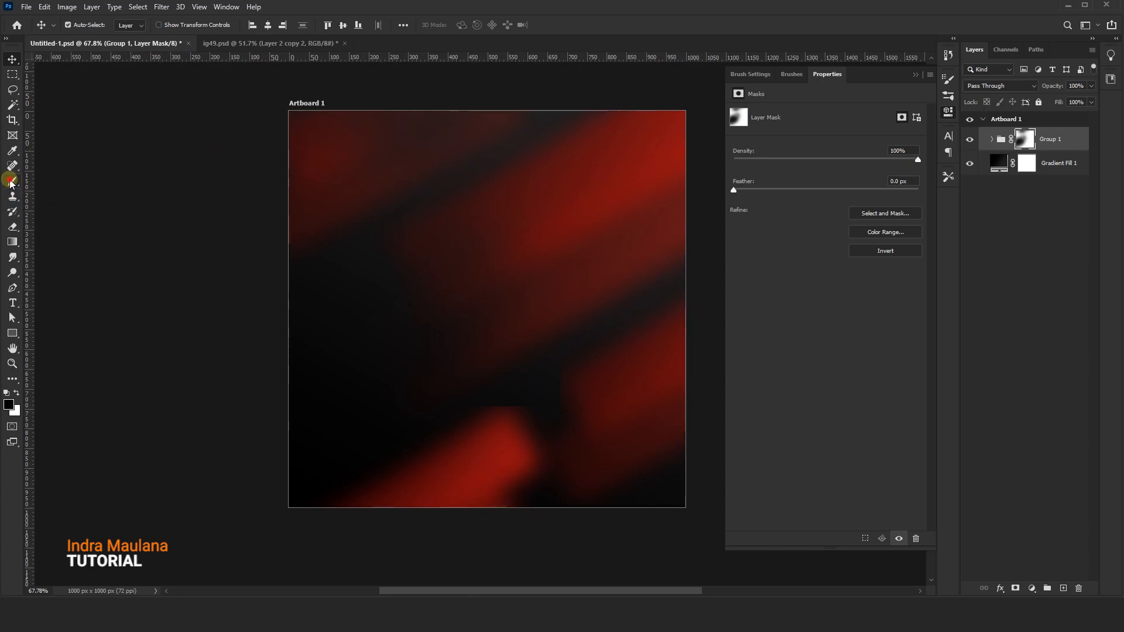
pyautogui.click(12, 182)
pyautogui.click(17, 393)
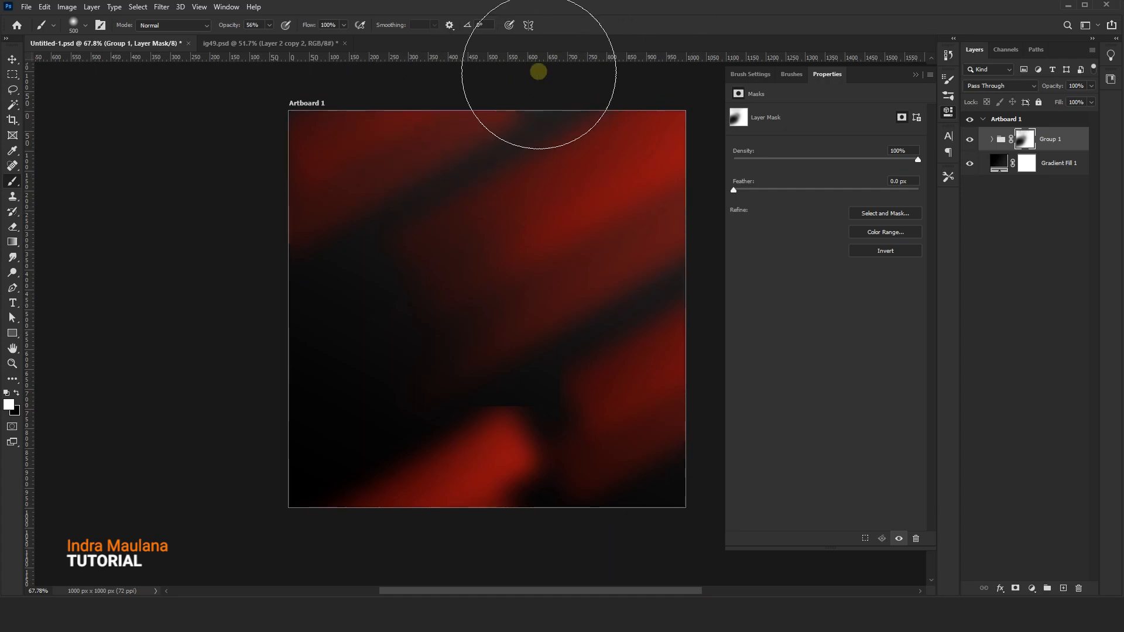
pyautogui.click(530, 461)
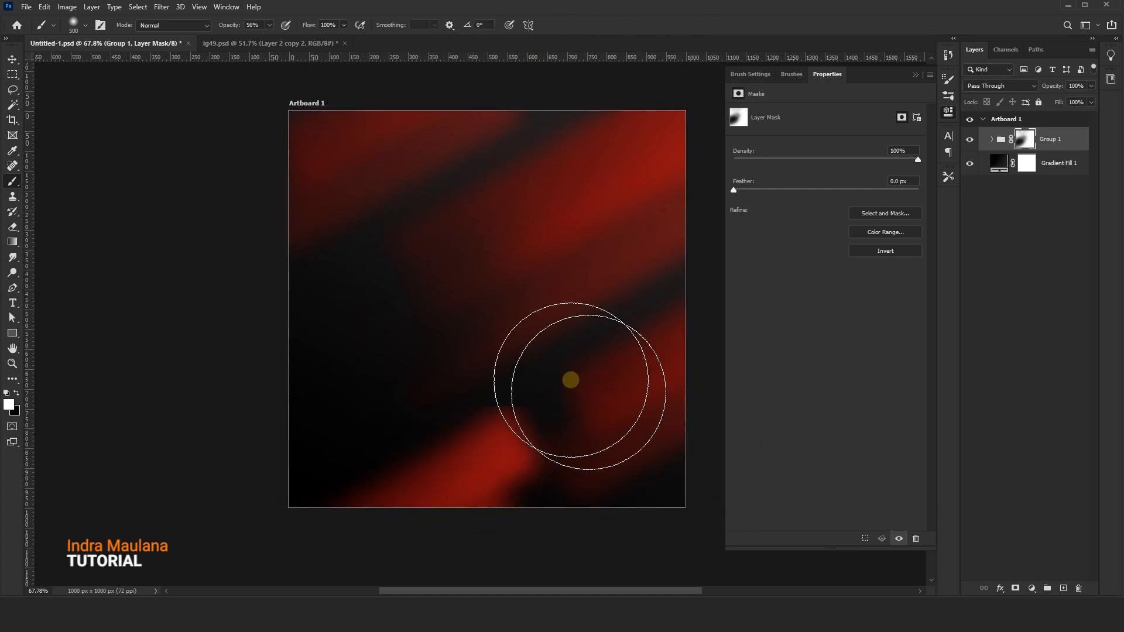
pyautogui.click(12, 60)
pyautogui.click(1112, 97)
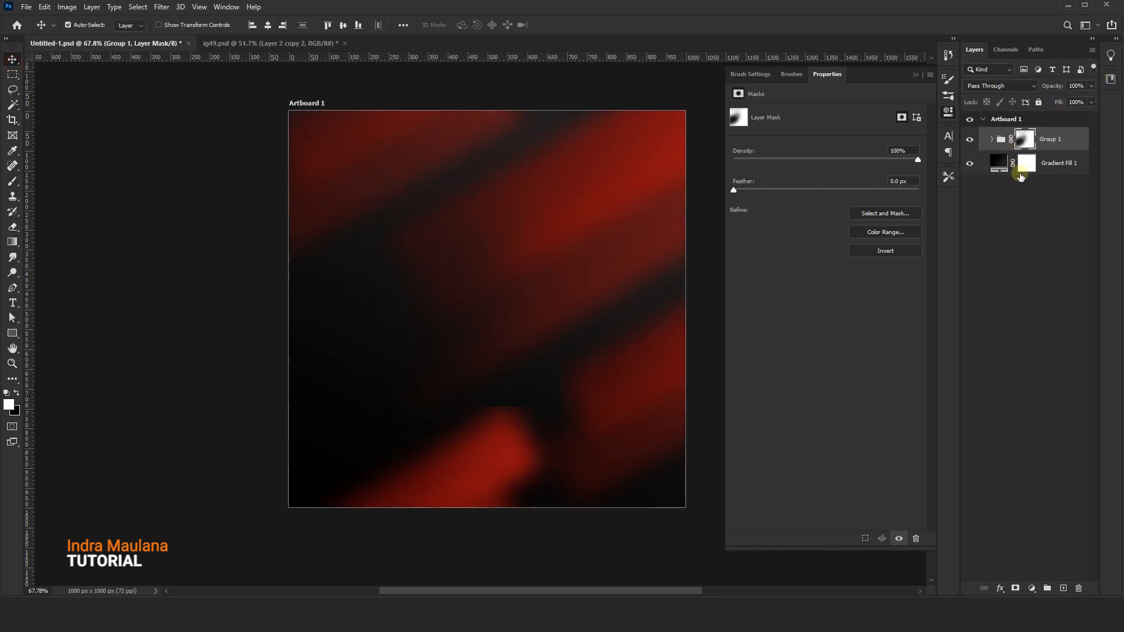
# Add a new empty layer above Group 1 and ready the Brush with white as the foreground colour
pyautogui.click(1067, 589)
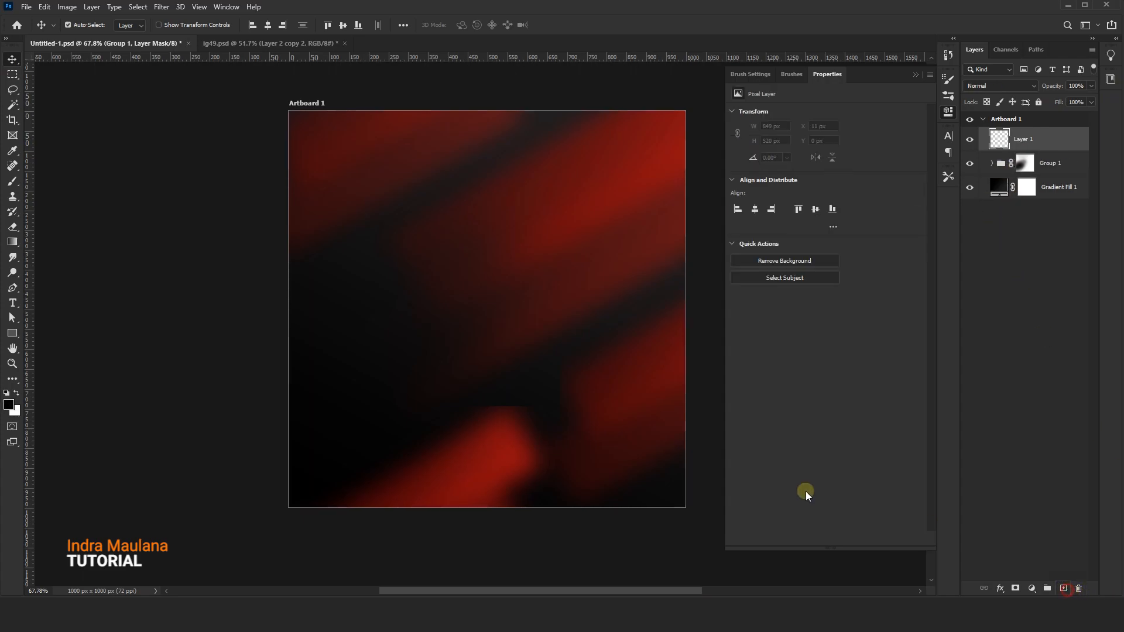
pyautogui.click(12, 187)
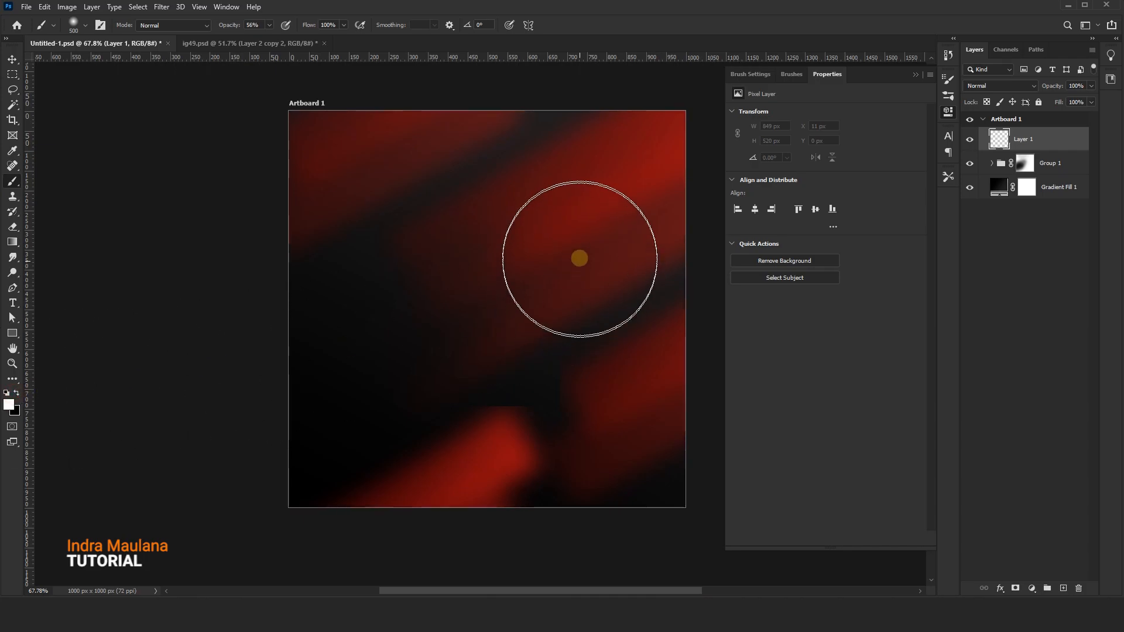
pyautogui.click(477, 296)
pyautogui.click(476, 295)
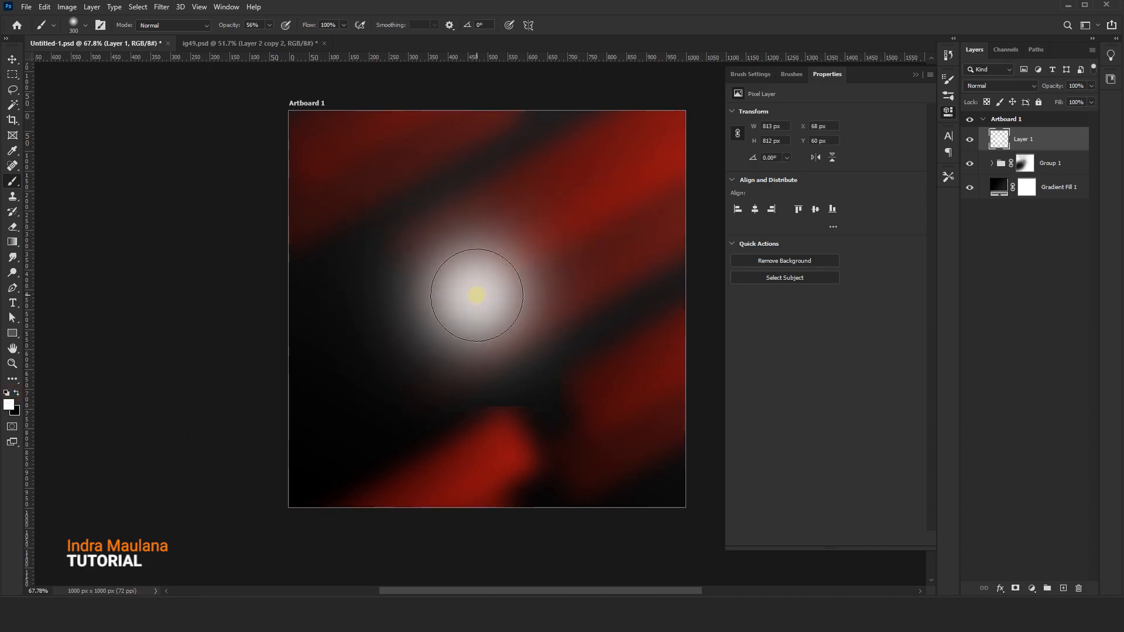
pyautogui.click(477, 295)
pyautogui.click(477, 295)
pyautogui.hotkey('ctrl', 'z')
pyautogui.hotkey('ctrl', 'z')
pyautogui.hotkey('ctrl', 'z')
pyautogui.press('[')
pyautogui.press('[')
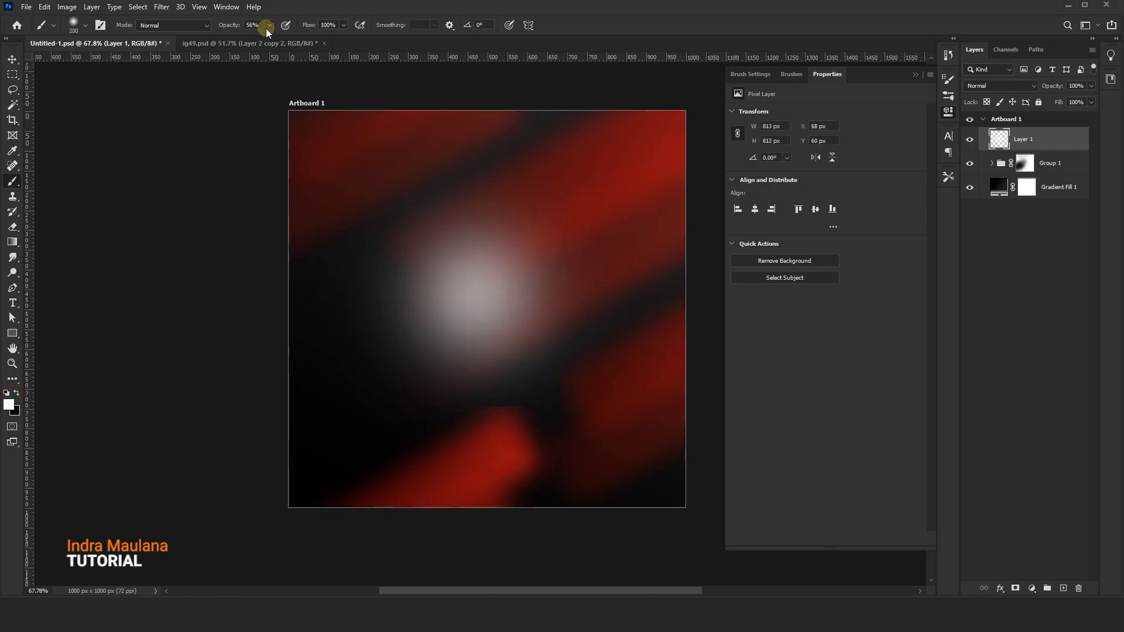
pyautogui.hotkey('ctrl', 'z')
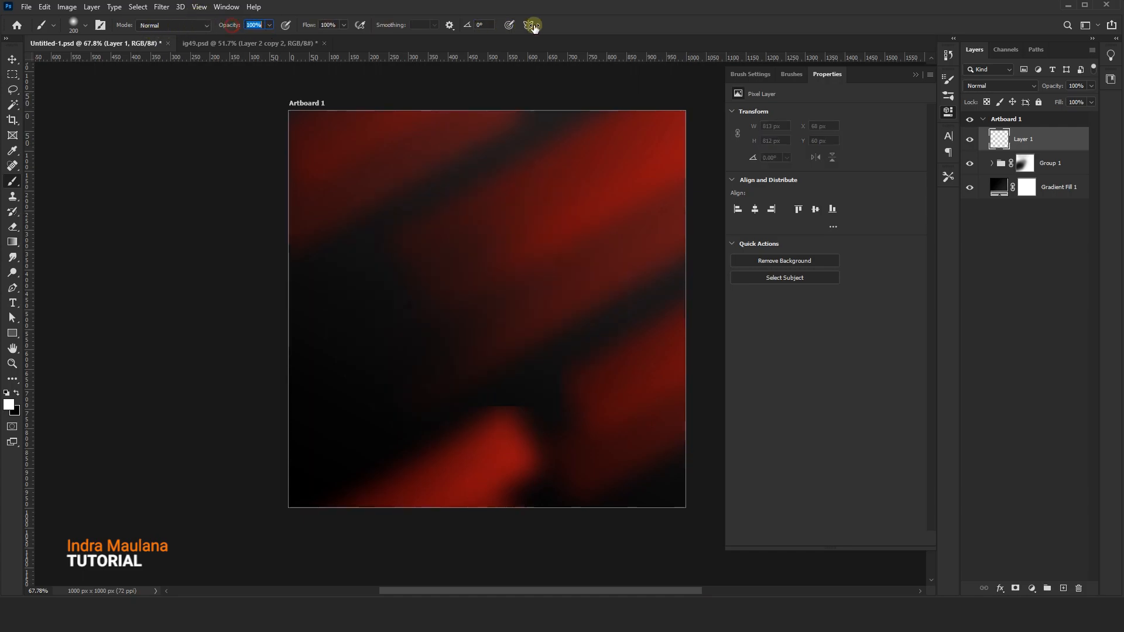
# Dab a solid white glow about 812 px wide near the artboard's centre with the soft brush at 100% opacity
pyautogui.press(']')
pyautogui.press(']')
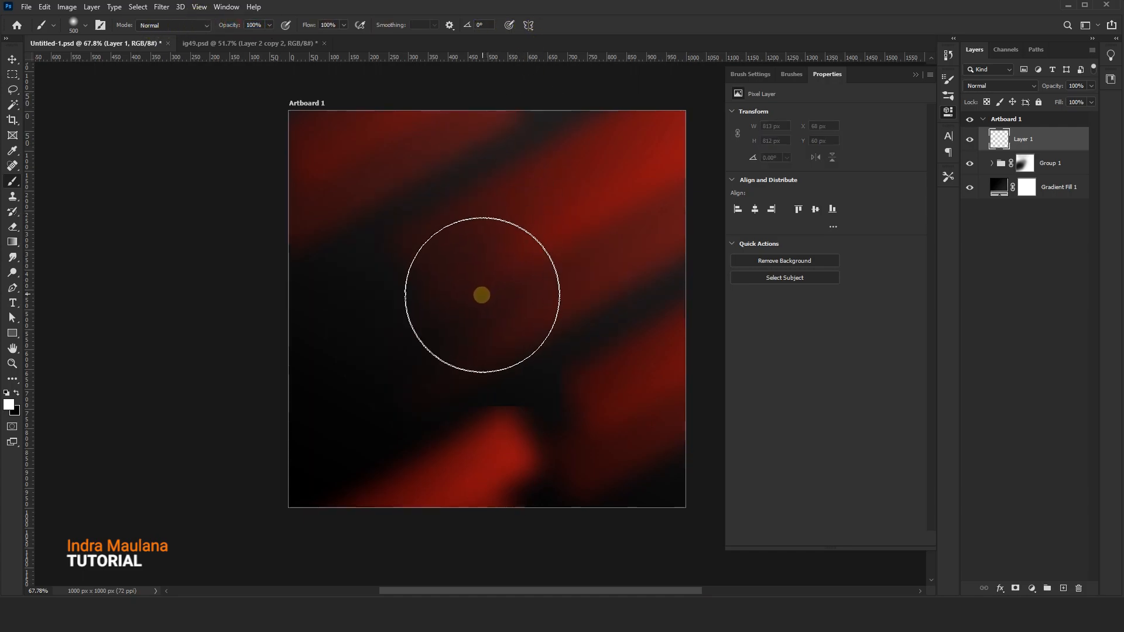
pyautogui.click(474, 296)
pyautogui.press('[')
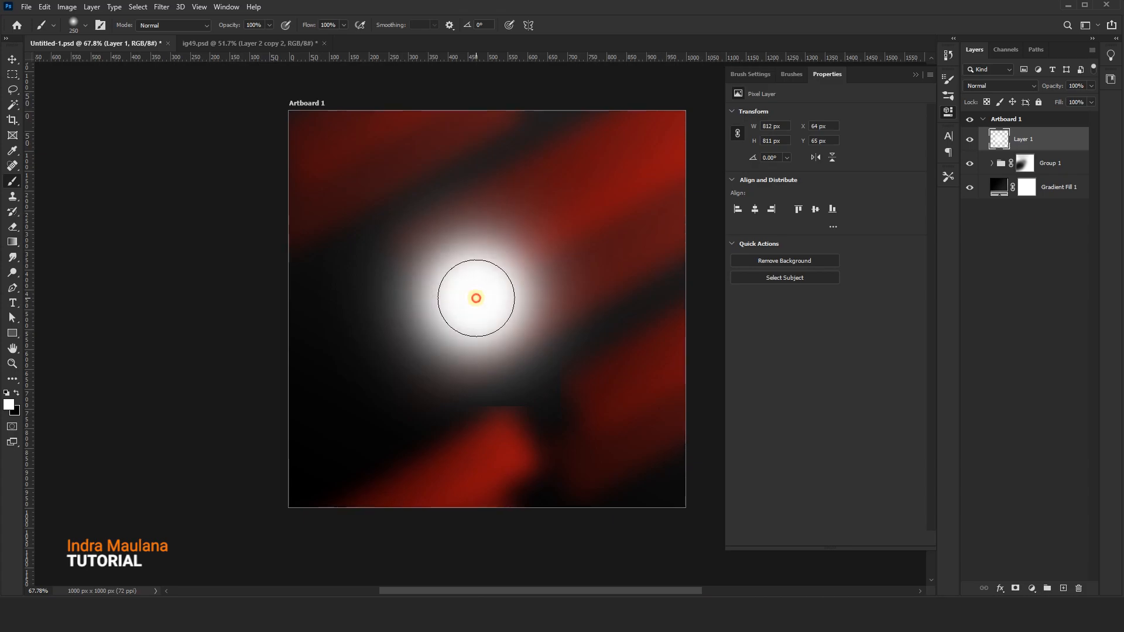
# Squash the white glow to about 6% of its height with Free Transform and rotate it about -39° into a diagonal streak
pyautogui.press('v')
pyautogui.moveTo(530, 272)
pyautogui.mouseDown()
pyautogui.moveTo(518, 252)
pyautogui.moveTo(546, 250)
pyautogui.moveTo(525, 301)
pyautogui.mouseUp()
pyautogui.hotkey('ctrl', 't')
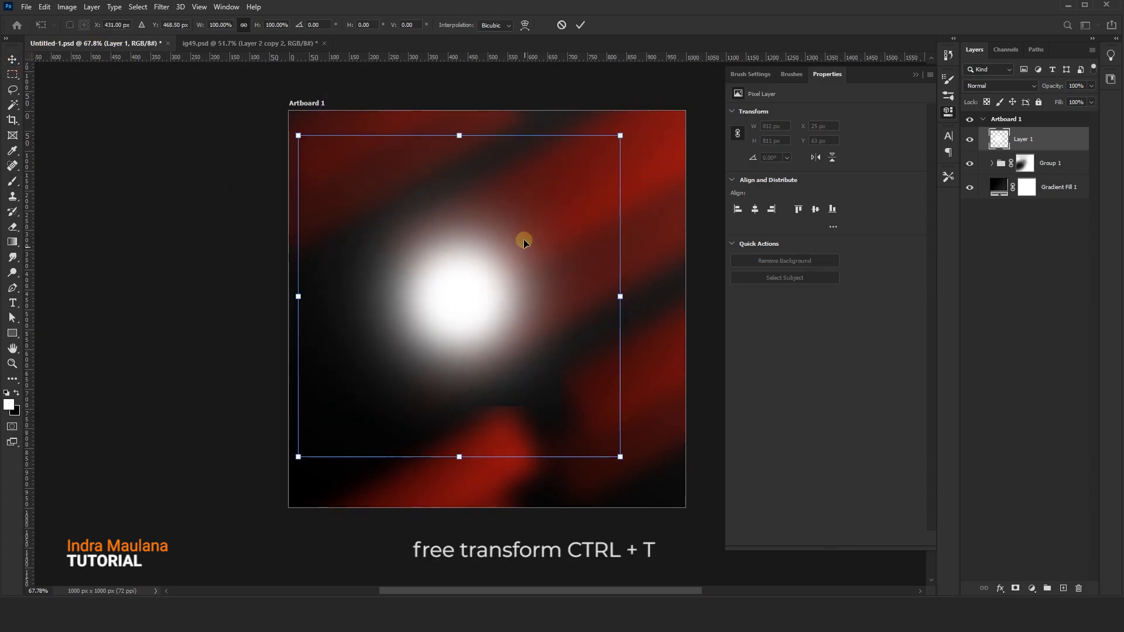
pyautogui.moveTo(468, 133); pyautogui.dragTo(483, 287)
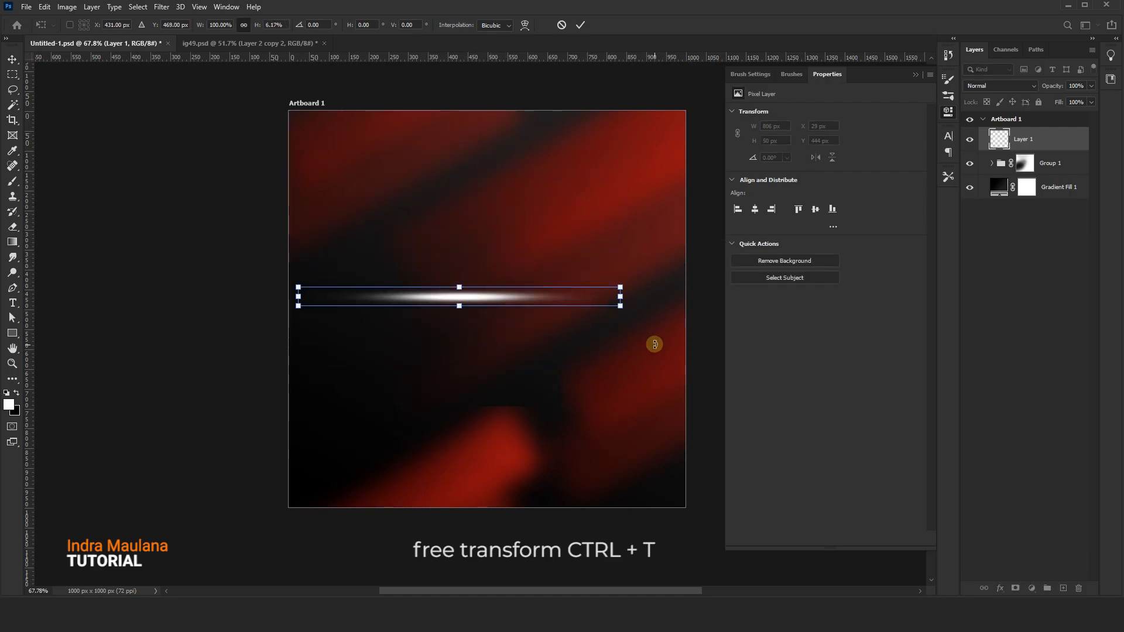
pyautogui.moveTo(639, 315); pyautogui.dragTo(649, 170)
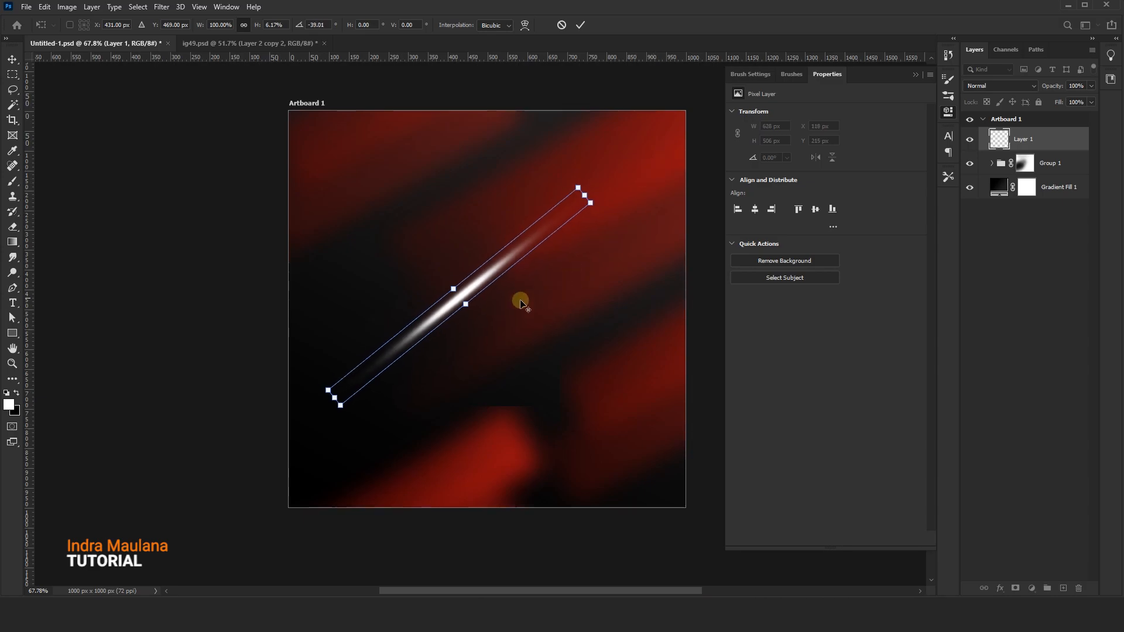
# Enlarge the streak to about 1287 × 841 px over the upper-right bar's edge and set its blend mode to Overlay
pyautogui.moveTo(477, 305)
pyautogui.mouseDown()
pyautogui.moveTo(725, 115)
pyautogui.moveTo(739, 138)
pyautogui.mouseUp()
pyautogui.moveTo(539, 259)
pyautogui.mouseDown()
pyautogui.moveTo(627, 181)
pyautogui.moveTo(685, 160)
pyautogui.moveTo(667, 170)
pyautogui.moveTo(661, 147)
pyautogui.moveTo(702, 141)
pyautogui.mouseUp()
pyautogui.press('Return')
pyautogui.scroll(2, 553, 209)
pyautogui.scroll(-4, 553, 209)
pyautogui.moveTo(625, 193)
pyautogui.mouseDown()
pyautogui.moveTo(652, 199)
pyautogui.moveTo(645, 192)
pyautogui.mouseUp()
pyautogui.click(1003, 86)
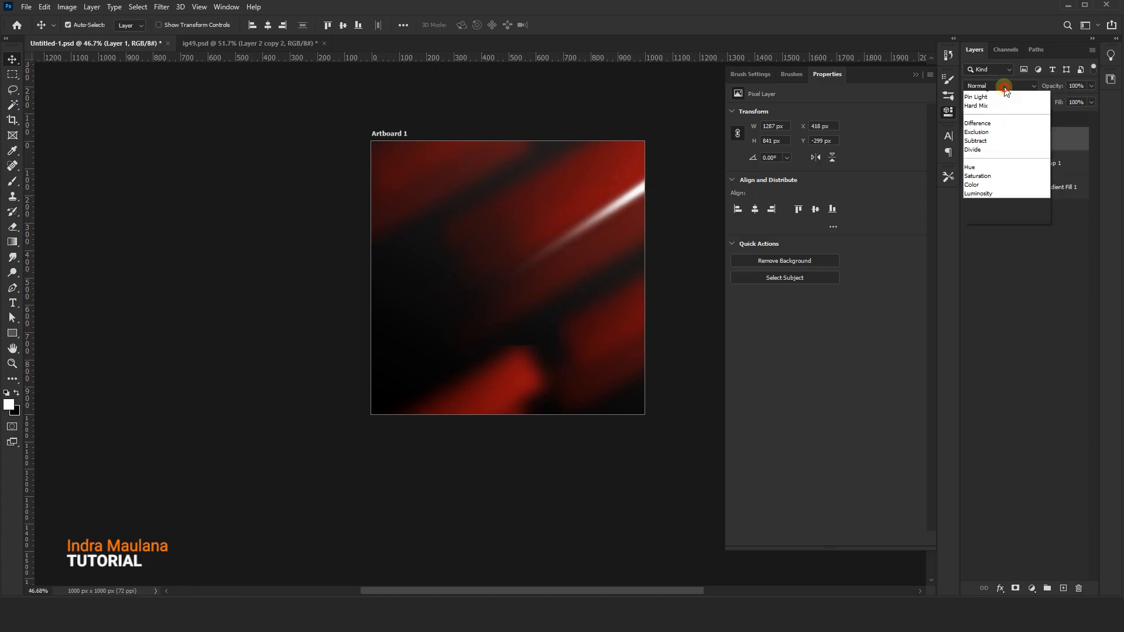
pyautogui.click(988, 225)
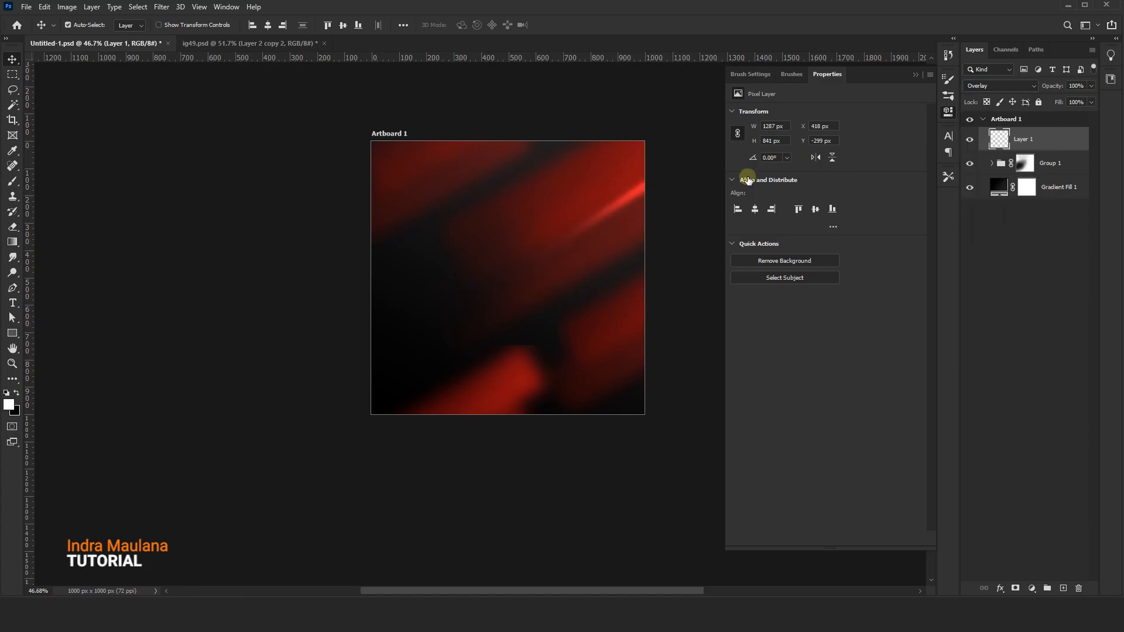
# Duplicate the streak onto the central, upper-left and lower-right bars, enlarging the copies to about 1659 × 1084 px
pyautogui.moveTo(633, 203)
pyautogui.mouseDown()
pyautogui.moveTo(459, 251)
pyautogui.moveTo(460, 293)
pyautogui.moveTo(466, 279)
pyautogui.mouseUp()
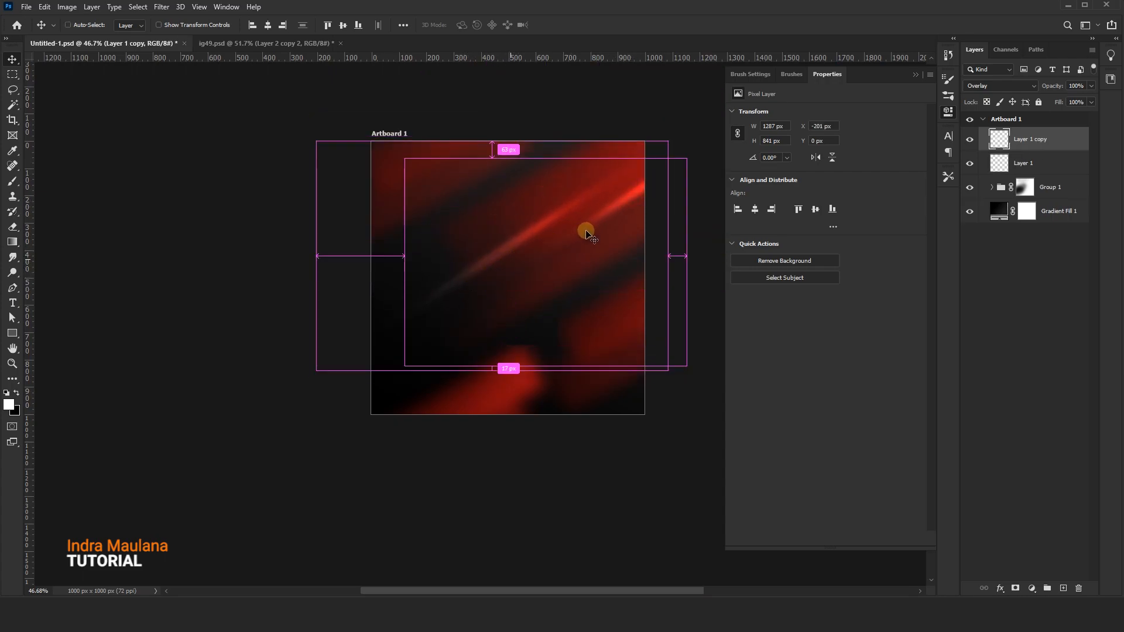
pyautogui.hotkey('ctrl', 't')
pyautogui.moveTo(666, 142); pyautogui.dragTo(714, 97)
pyautogui.moveTo(563, 234); pyautogui.dragTo(690, 292)
pyautogui.press('Return')
pyautogui.scroll(-2, 610, 307)
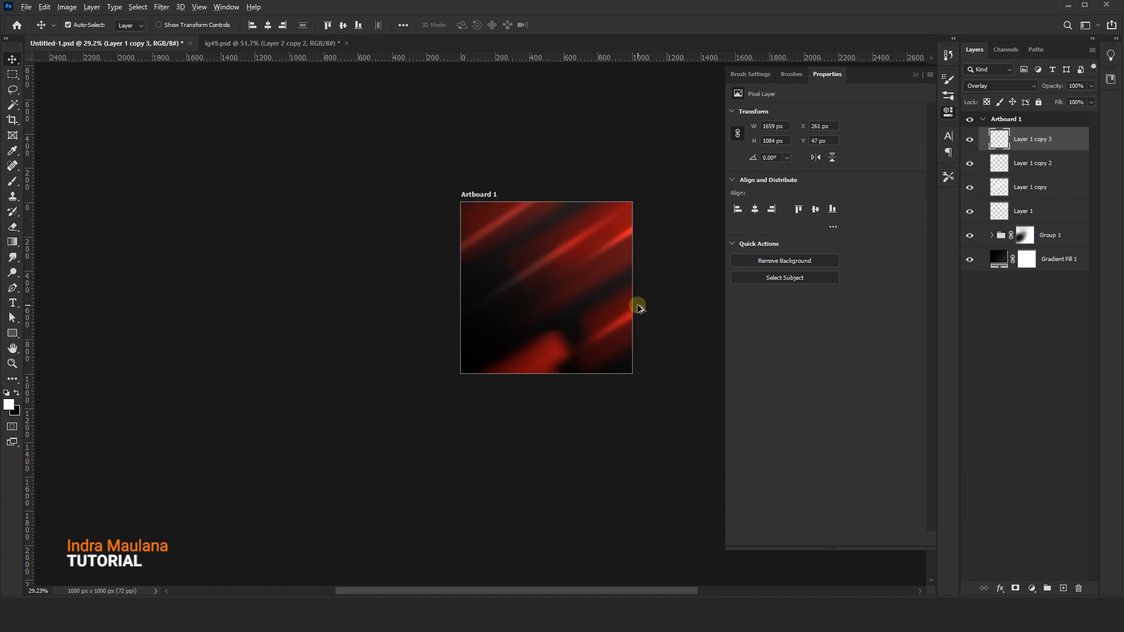
pyautogui.moveTo(475, 409); pyautogui.dragTo(414, 424)
pyautogui.moveTo(621, 323); pyautogui.dragTo(442, 391)
pyautogui.hotkey('ctrl', 'z')
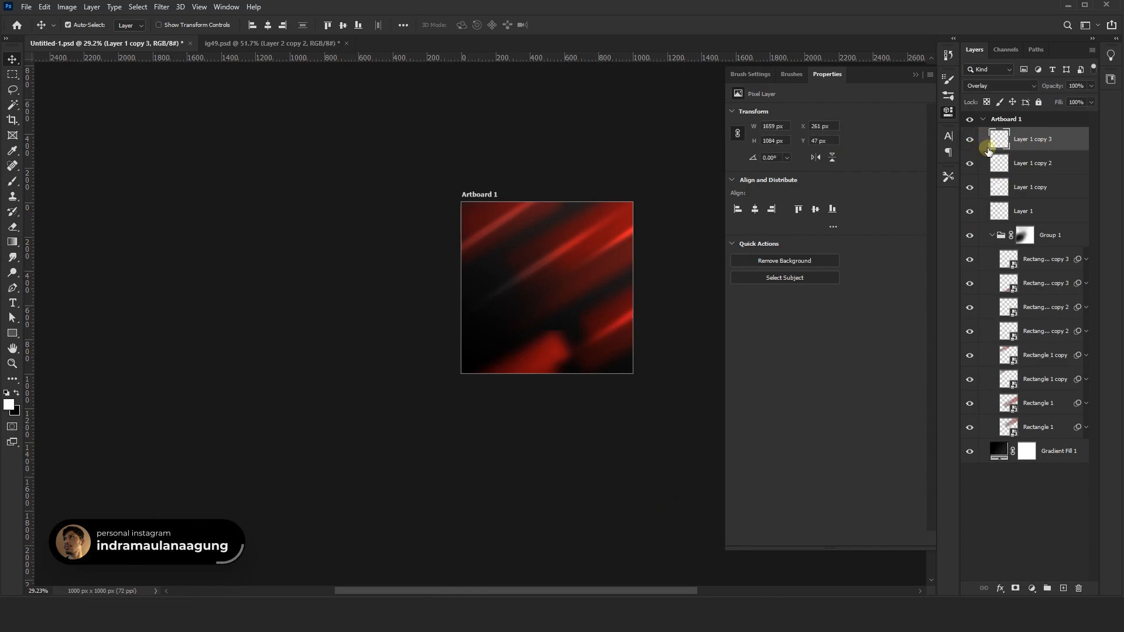
# Duplicate the enlarged streak four more times over the dark gaps between the bars and the bottom red bar
pyautogui.moveTo(608, 334)
pyautogui.mouseDown()
pyautogui.moveTo(438, 397)
pyautogui.moveTo(562, 335)
pyautogui.moveTo(515, 373)
pyautogui.moveTo(622, 245)
pyautogui.moveTo(616, 279)
pyautogui.moveTo(436, 248)
pyautogui.moveTo(416, 233)
pyautogui.moveTo(421, 218)
pyautogui.moveTo(421, 313)
pyautogui.moveTo(459, 318)
pyautogui.mouseUp()
pyautogui.scroll(3, 553, 320)
pyautogui.scroll(2, 527, 363)
pyautogui.hotkey('ctrl', 't')
pyautogui.scroll(-3, 468, 301)
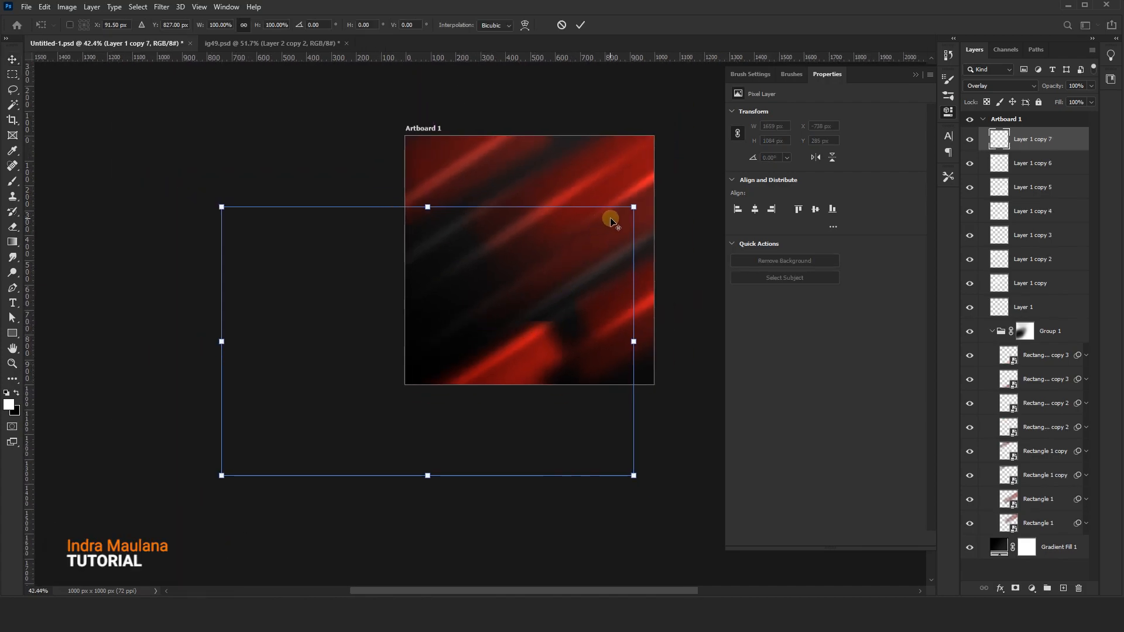
pyautogui.moveTo(625, 213); pyautogui.dragTo(693, 271)
pyautogui.scroll(-4, 534, 229)
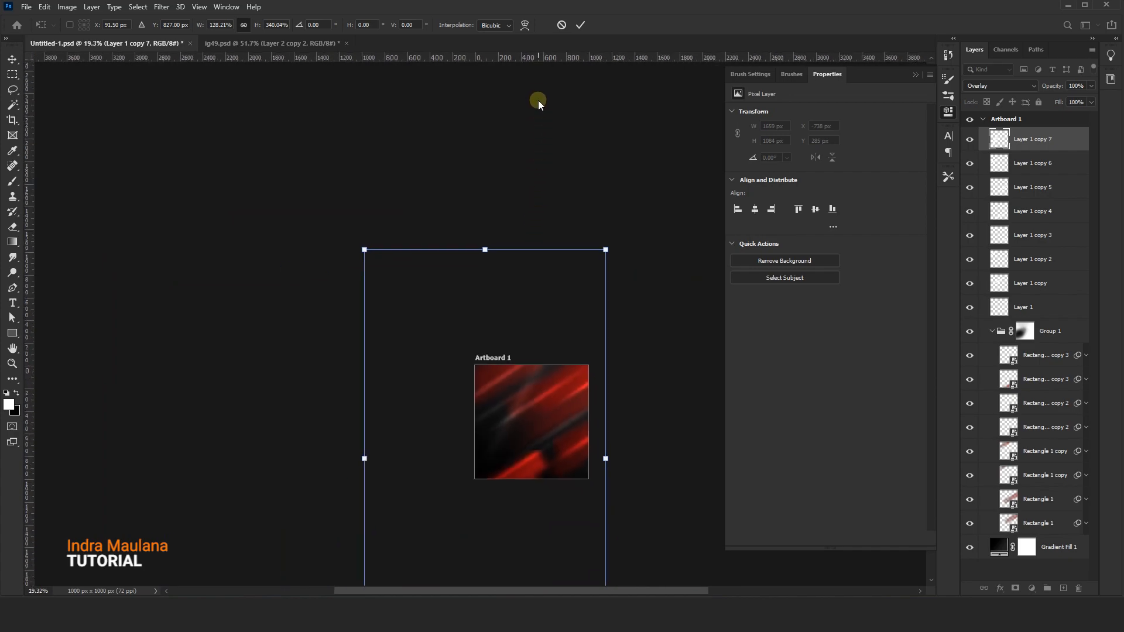
pyautogui.click(557, 29)
# Enlarge the topmost streak copy to about 3191 × 2036 px and position it diagonally across the artboard
pyautogui.scroll(-1, 508, 206)
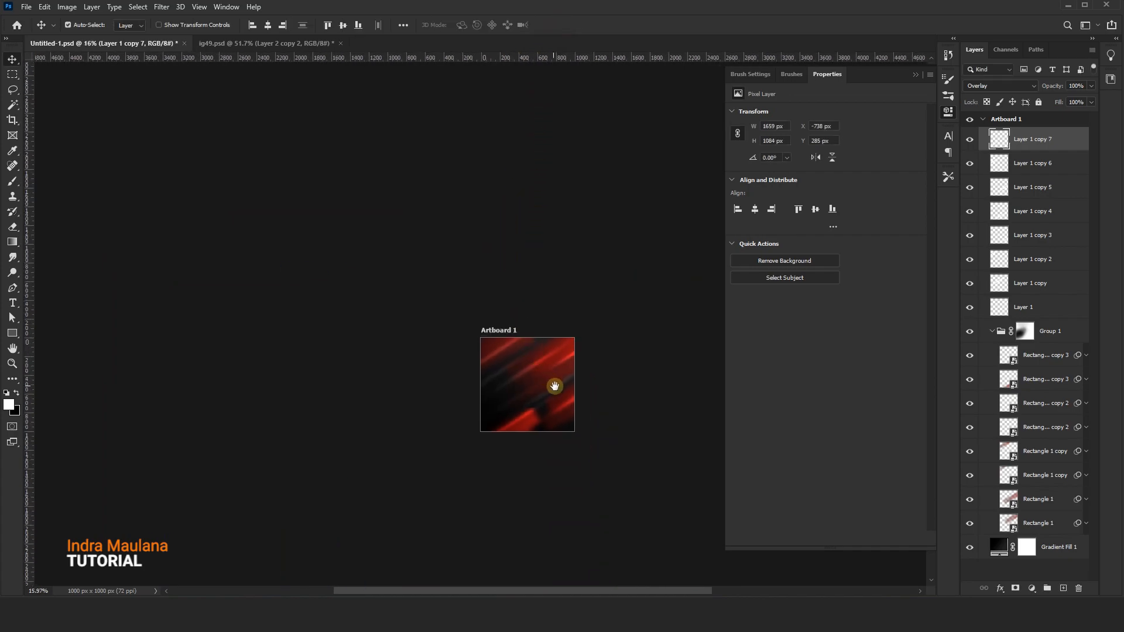
pyautogui.moveTo(540, 377); pyautogui.dragTo(376, 338)
pyautogui.scroll(5, 383, 369)
pyautogui.hotkey('ctrl', 't')
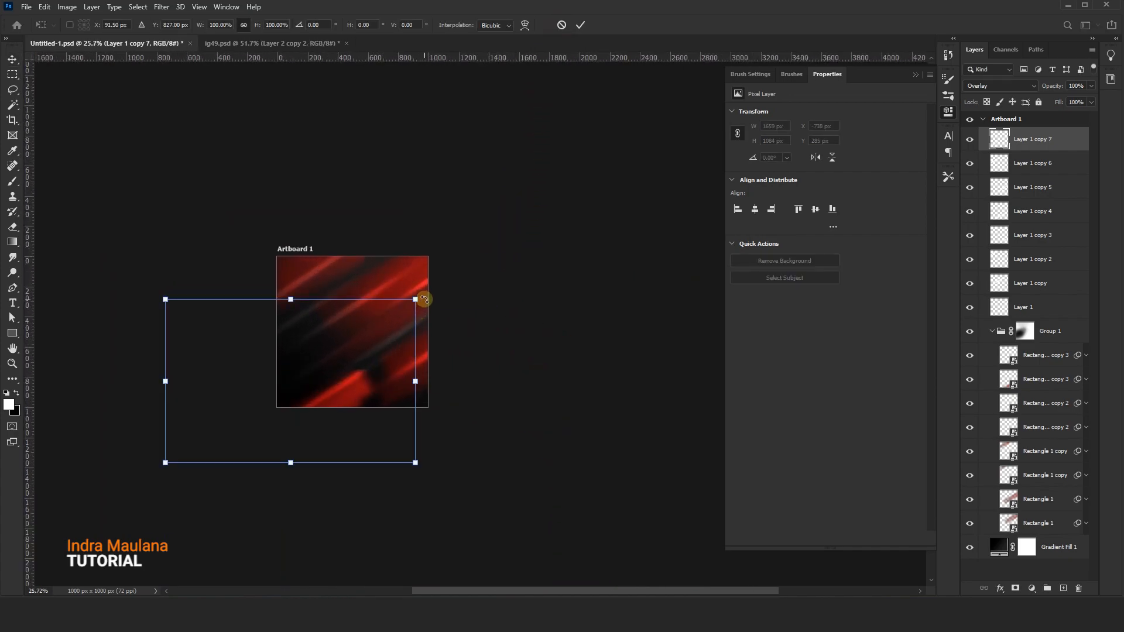
pyautogui.moveTo(413, 302); pyautogui.dragTo(551, 204)
pyautogui.moveTo(356, 343); pyautogui.dragTo(352, 346)
pyautogui.press('Return')
pyautogui.scroll(12, 351, 327)
pyautogui.scroll(-3, 351, 326)
pyautogui.scroll(2, 363, 334)
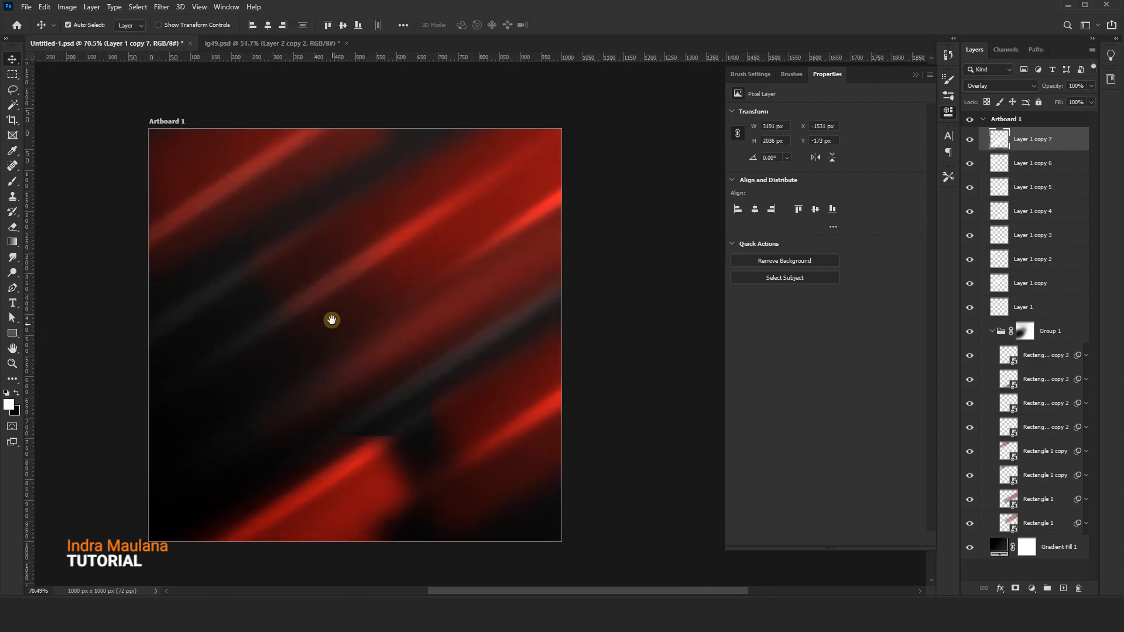
pyautogui.scroll(-1, 329, 321)
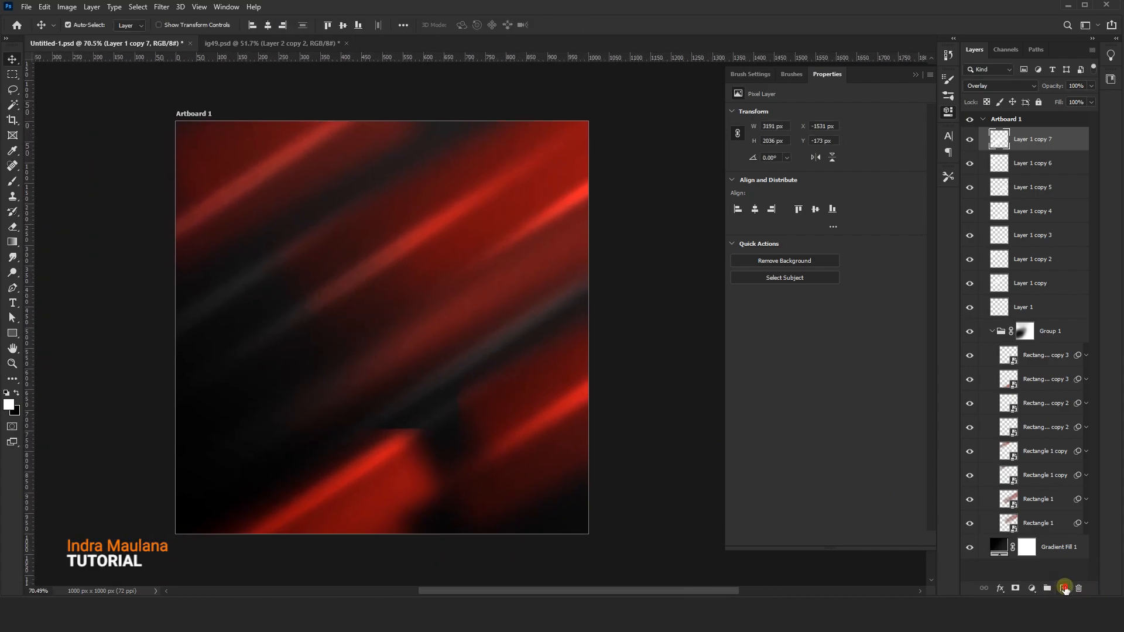
# Add a new layer above all the streaks and choose the 700 px halftone brush preset
pyautogui.click(1064, 588)
pyautogui.scroll(1, 218, 323)
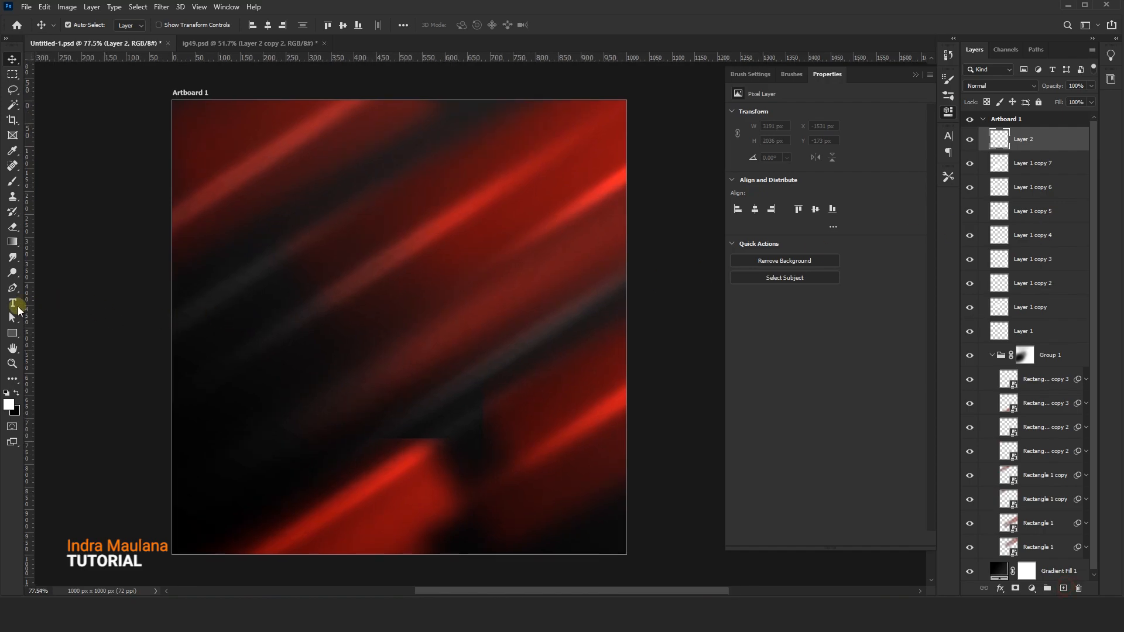
pyautogui.click(12, 274)
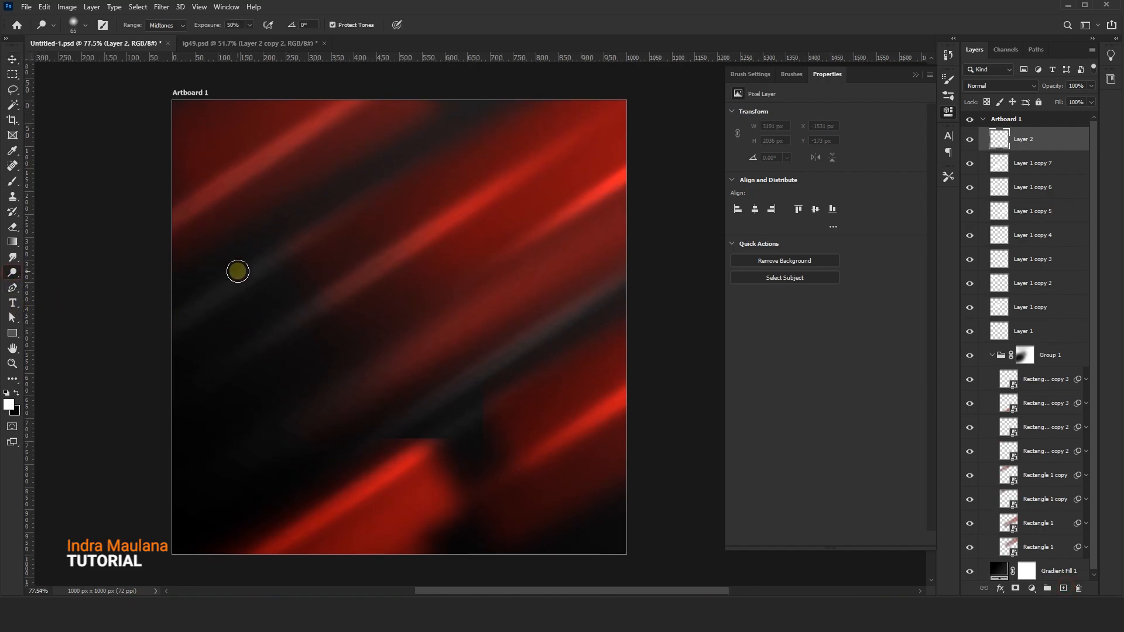
pyautogui.click(14, 182)
pyautogui.rightClick(350, 250)
pyautogui.scroll(-1, 448, 471)
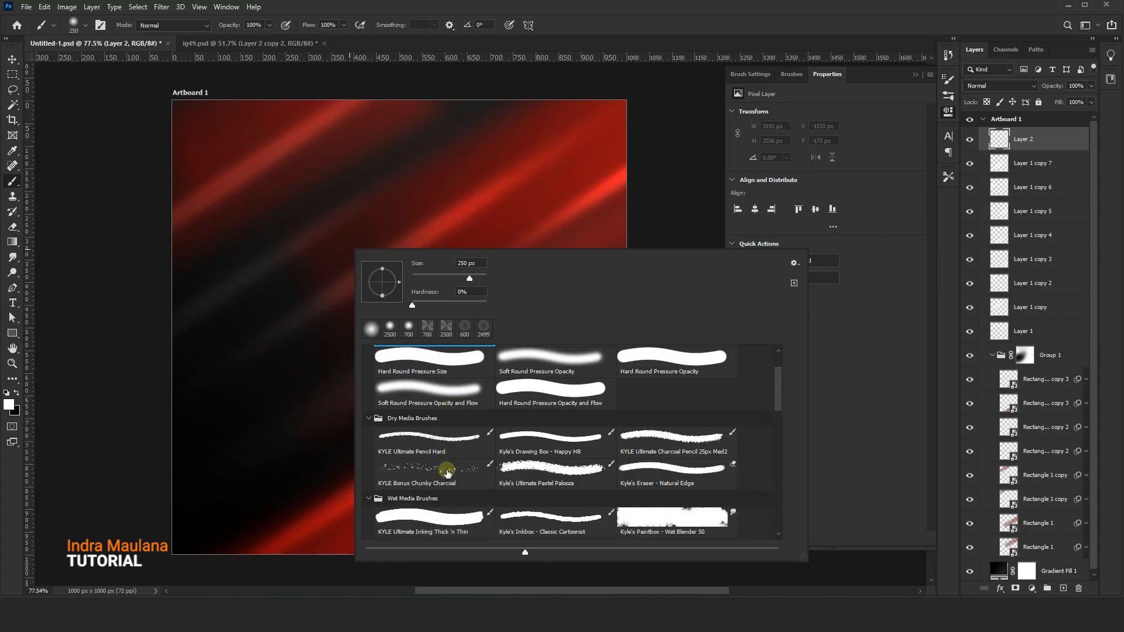
pyautogui.scroll(-10, 448, 471)
pyautogui.scroll(-2, 471, 492)
pyautogui.scroll(2, 436, 416)
pyautogui.click(409, 327)
# Undo a trial halftone dab and stamp a white halftone circle about 702 px wide around the artboard's centre
pyautogui.click(340, 269)
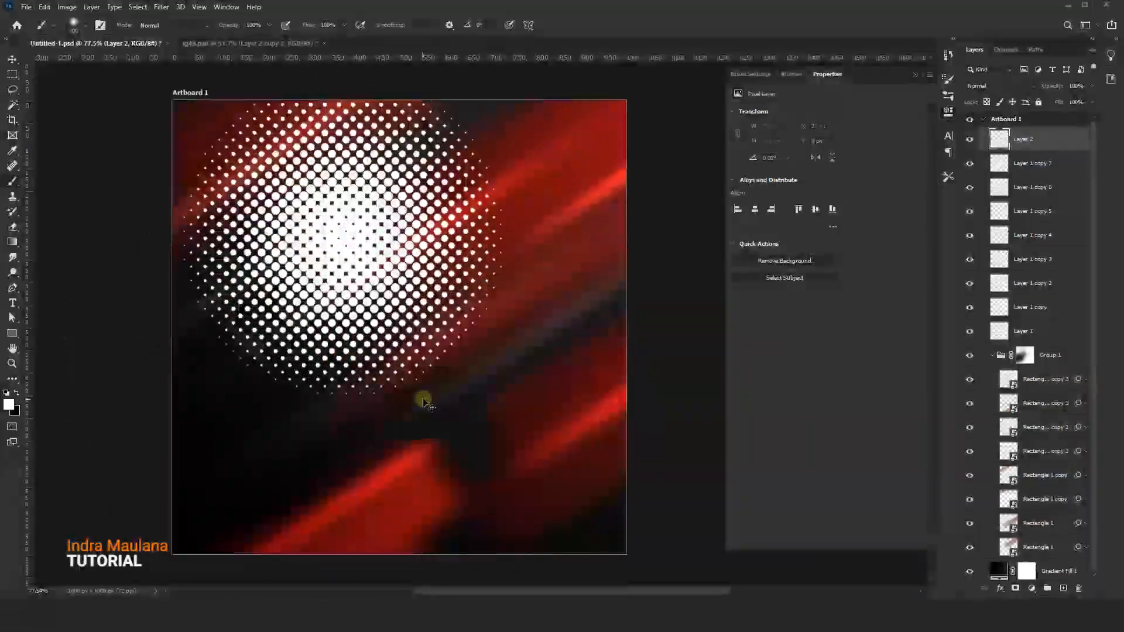
pyautogui.hotkey('ctrl', 'z')
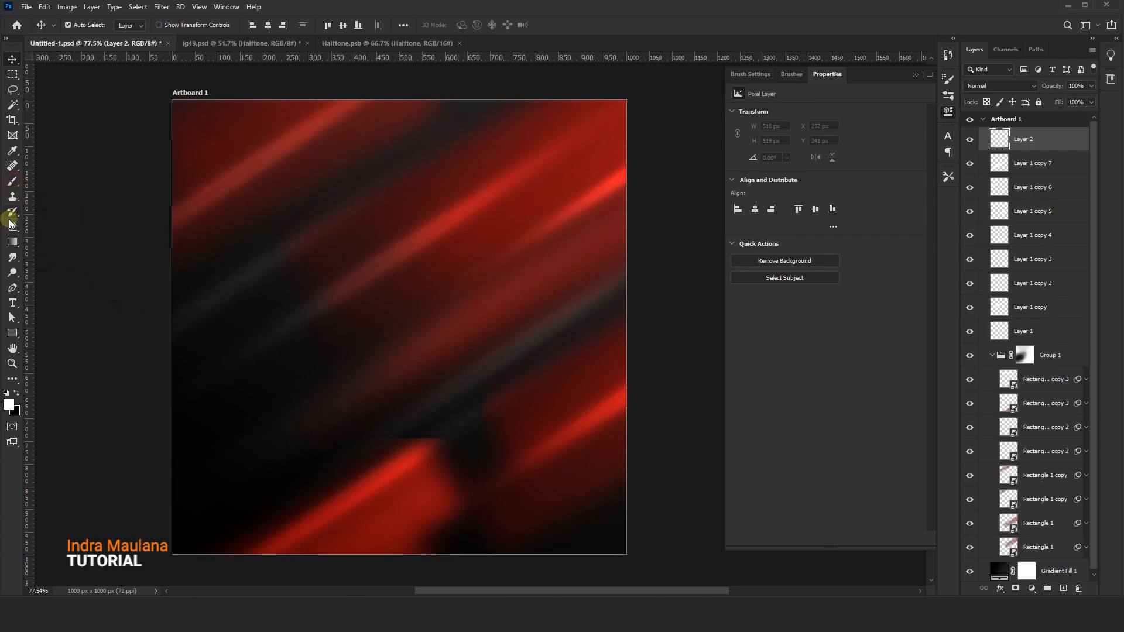
pyautogui.click(13, 181)
pyautogui.click(393, 332)
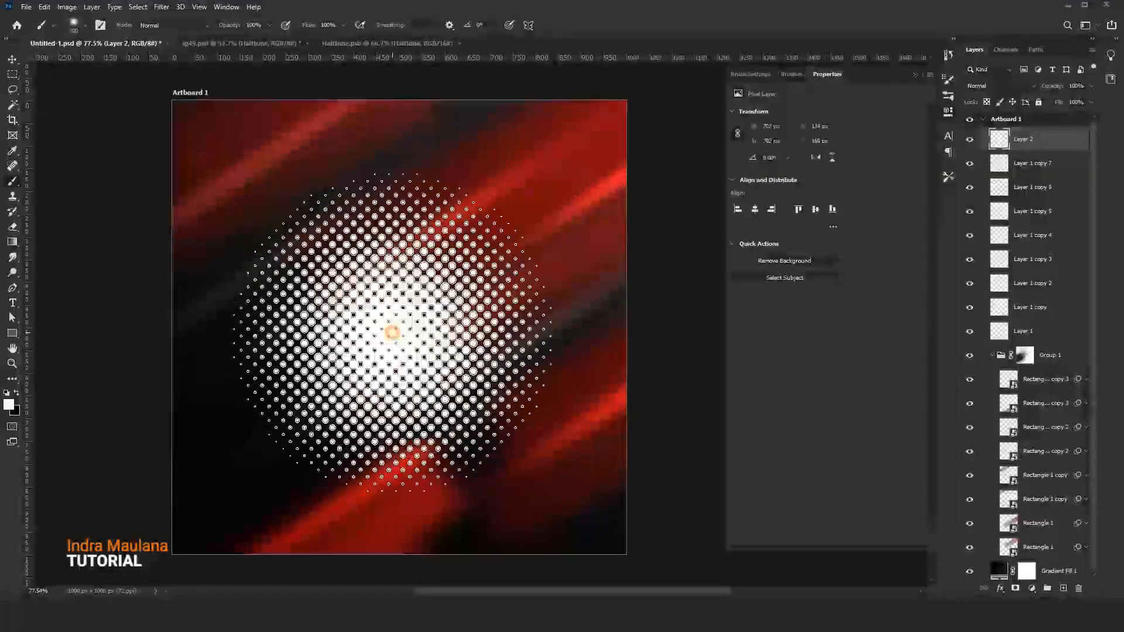
pyautogui.click(11, 59)
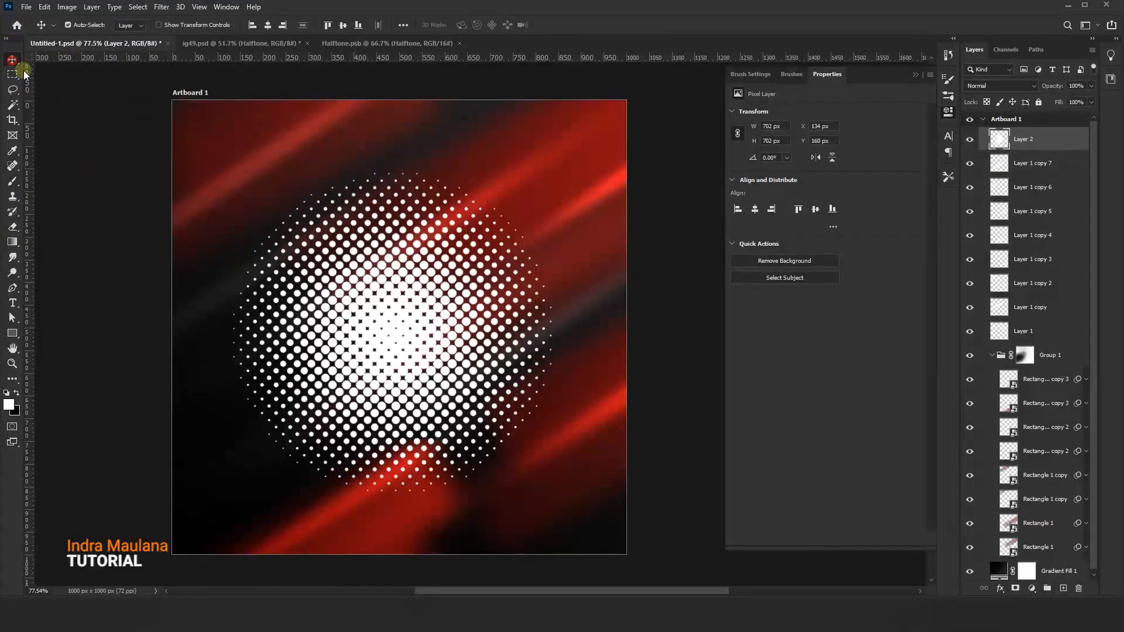
# Set the halftone layer's blend mode to Overlay and move the dots into the artboard's upper-left corner
pyautogui.click(1008, 87)
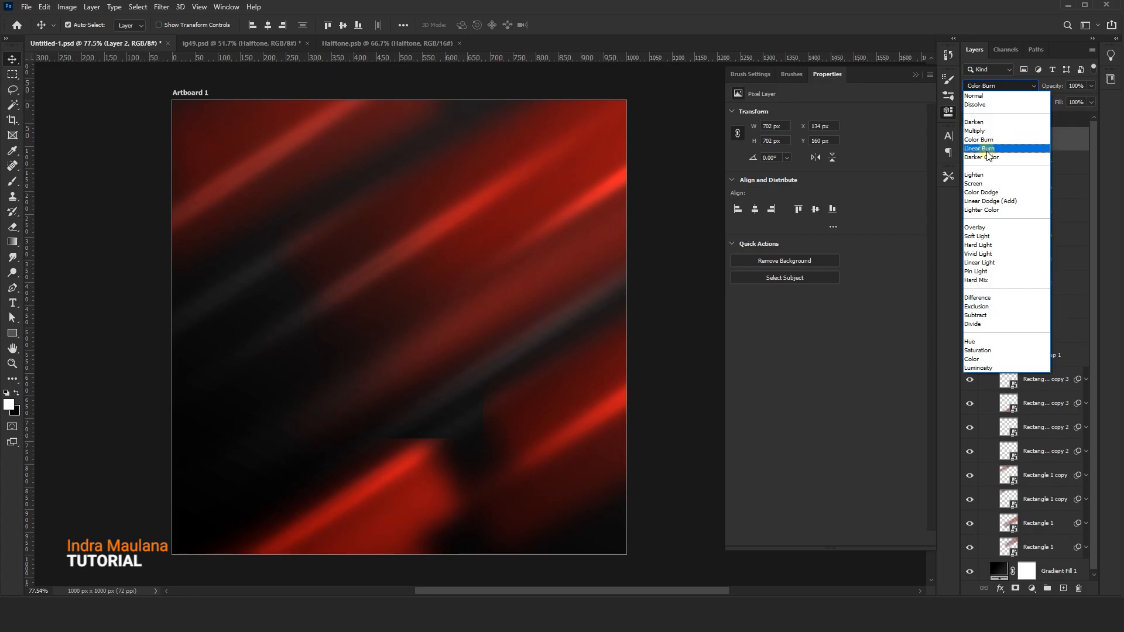
pyautogui.click(975, 228)
pyautogui.moveTo(447, 286); pyautogui.dragTo(212, 139)
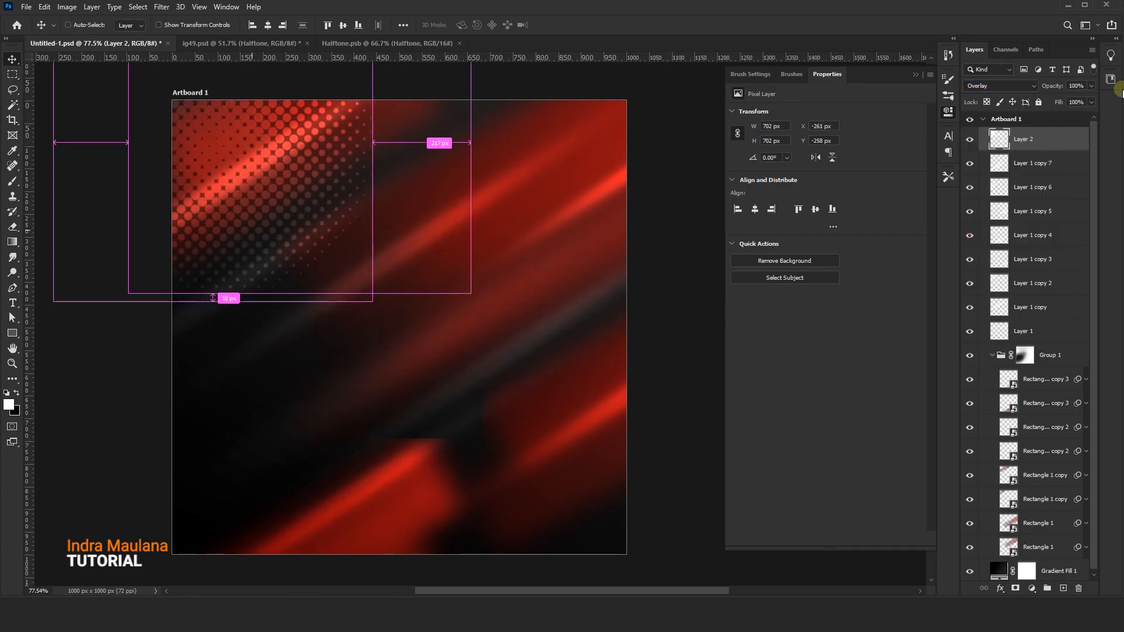
# Lower the halftone layer's opacity to 65%
pyautogui.click(1091, 87)
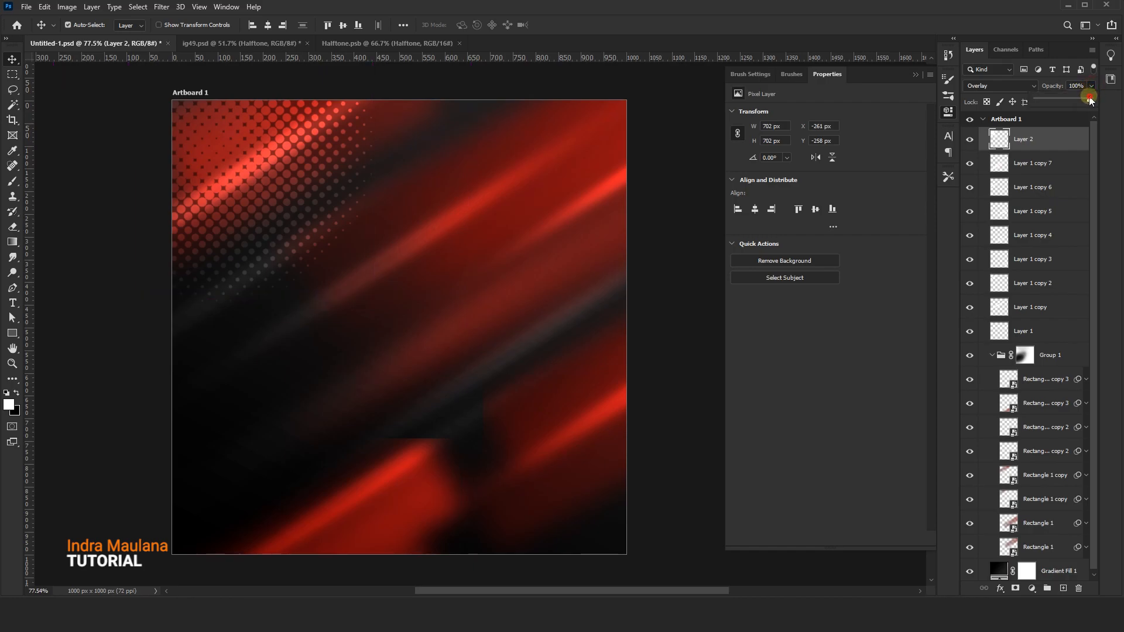
pyautogui.click(303, 208)
pyautogui.scroll(-3, 302, 208)
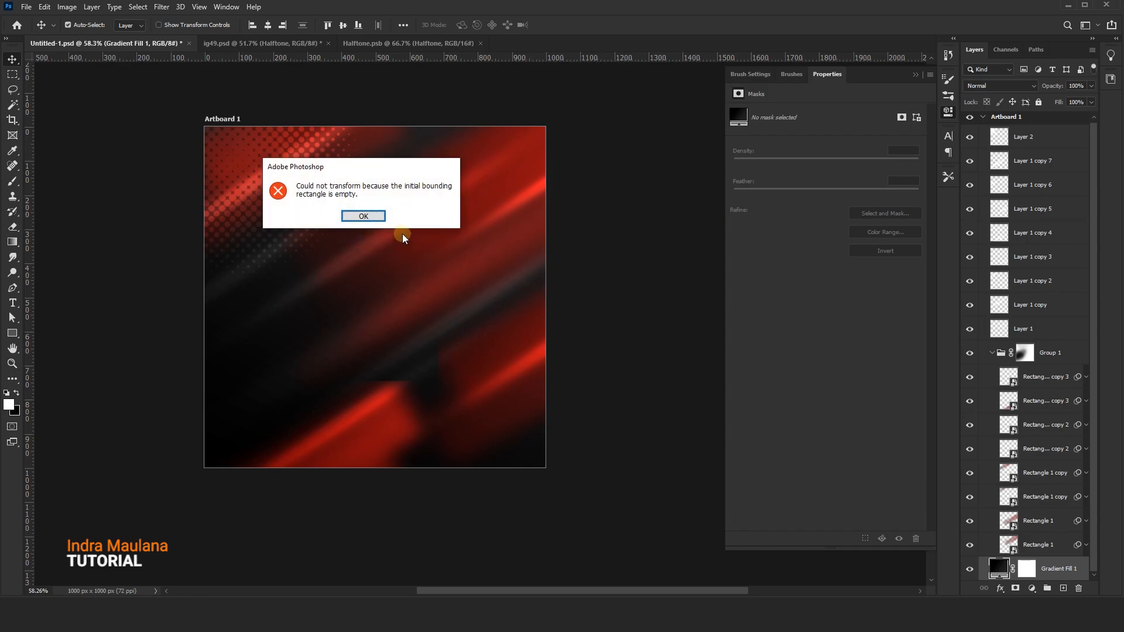
pyautogui.click(379, 218)
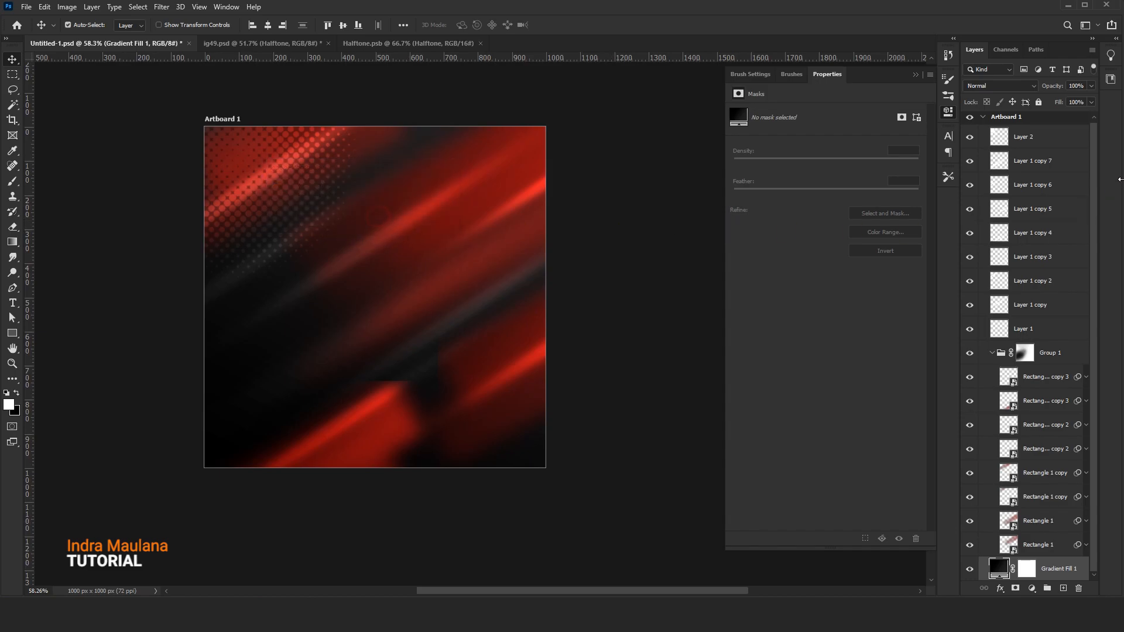
# Shrink the halftone dots in the artboard's upper-left corner slightly and place a copy over the lower-right corner
pyautogui.click(1034, 137)
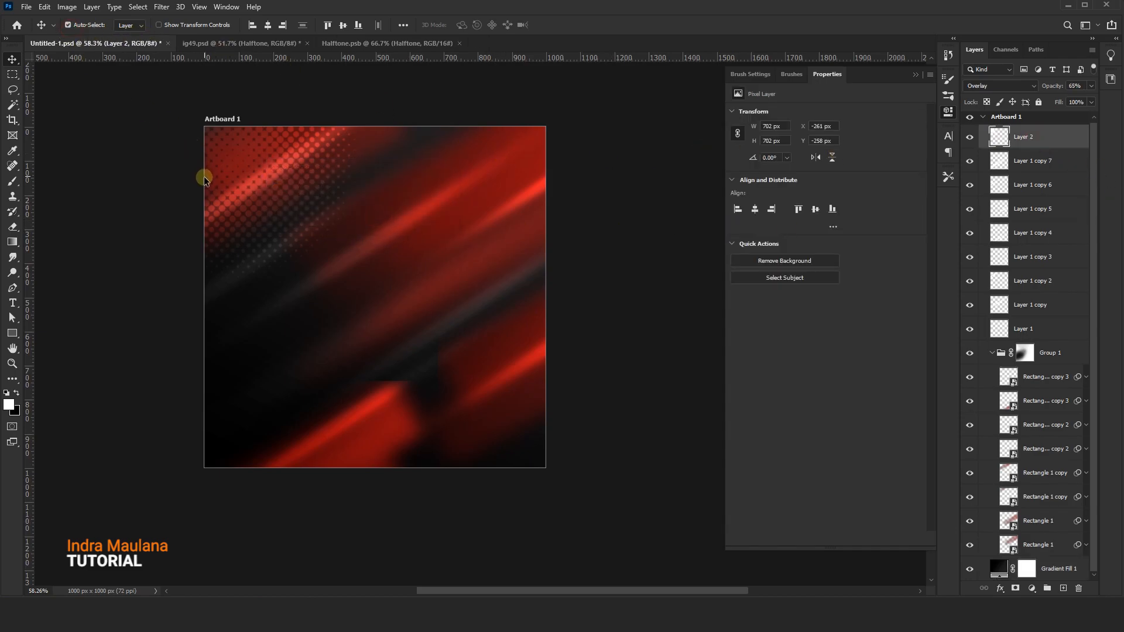
pyautogui.hotkey('ctrl', 't')
pyautogui.moveTo(354, 279); pyautogui.dragTo(329, 252)
pyautogui.moveTo(258, 178); pyautogui.dragTo(502, 459)
pyautogui.press('Return')
# Enlarge the lower-right halftone copy to about 824 × 822 px and place further copies over the lower-left and upper-right corners
pyautogui.hotkey('ctrl', 't')
pyautogui.moveTo(588, 369); pyautogui.dragTo(632, 327)
pyautogui.press('Return')
pyautogui.moveTo(497, 397); pyautogui.dragTo(262, 366)
pyautogui.moveTo(258, 436); pyautogui.dragTo(577, 134)
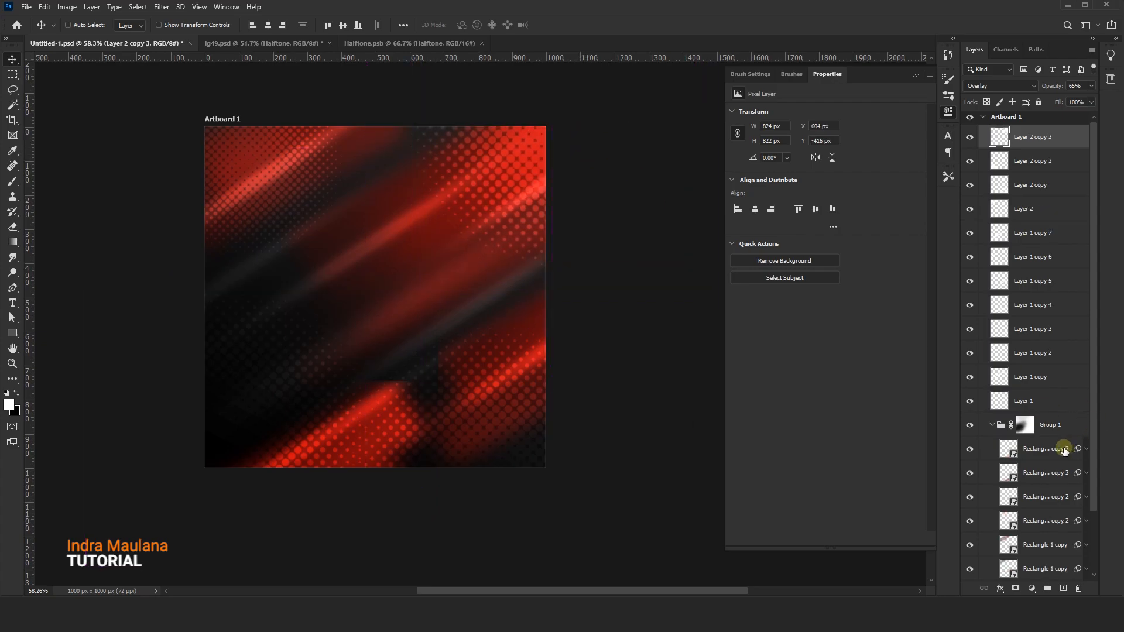
# Change the first colour stop of the background gradient fill to #0f0f0f
pyautogui.scroll(-2, 1051, 429)
pyautogui.doubleClick(1001, 567)
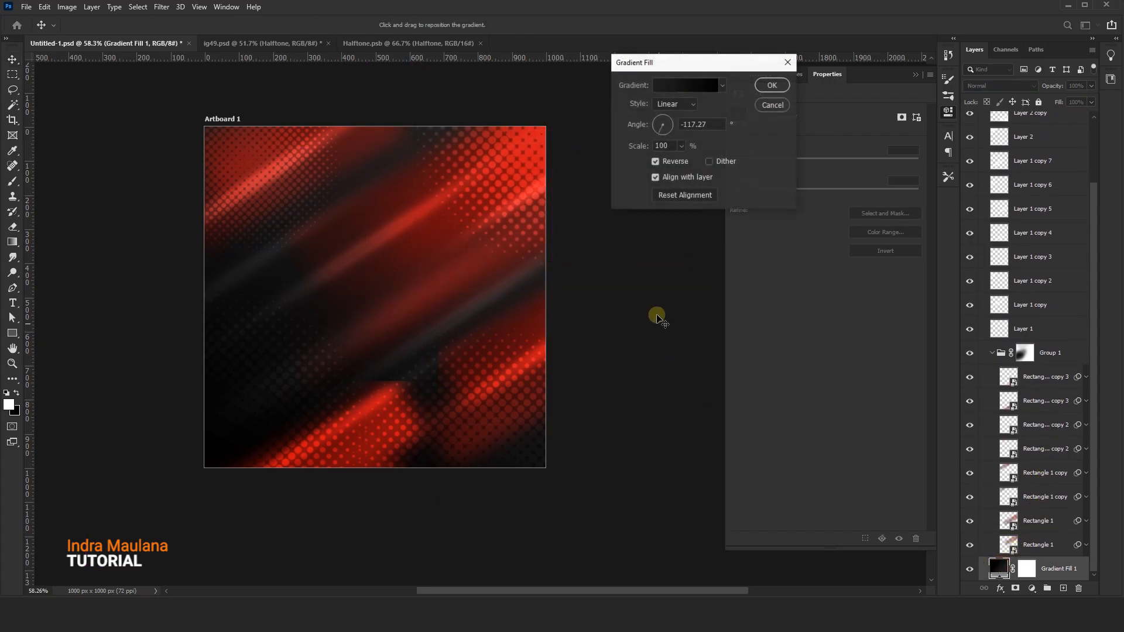
pyautogui.click(678, 94)
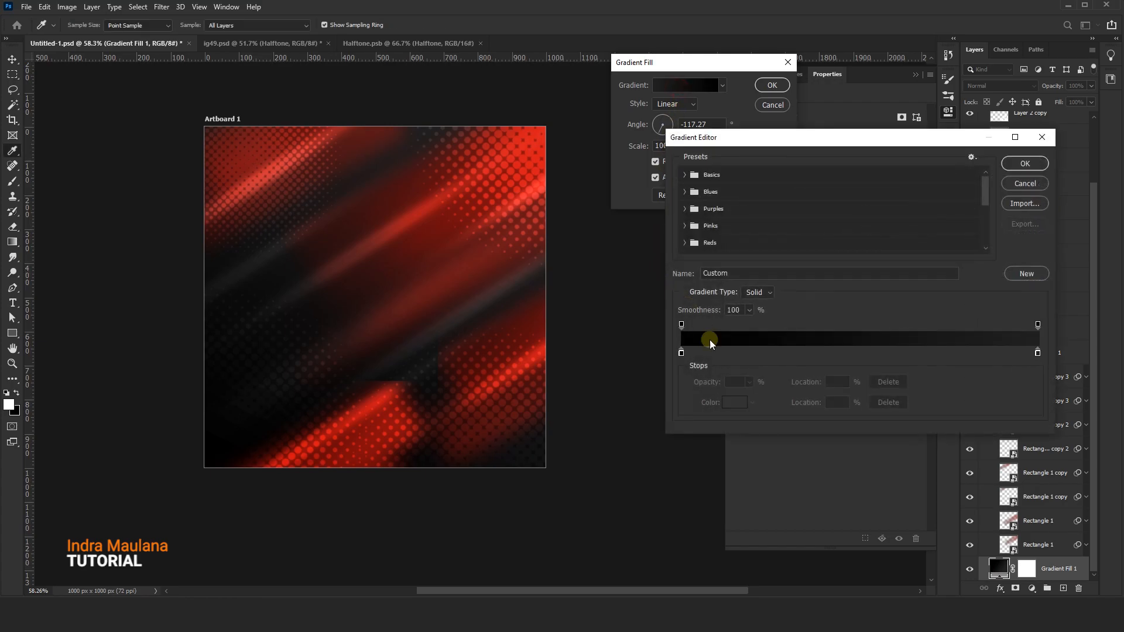
pyautogui.doubleClick(680, 354)
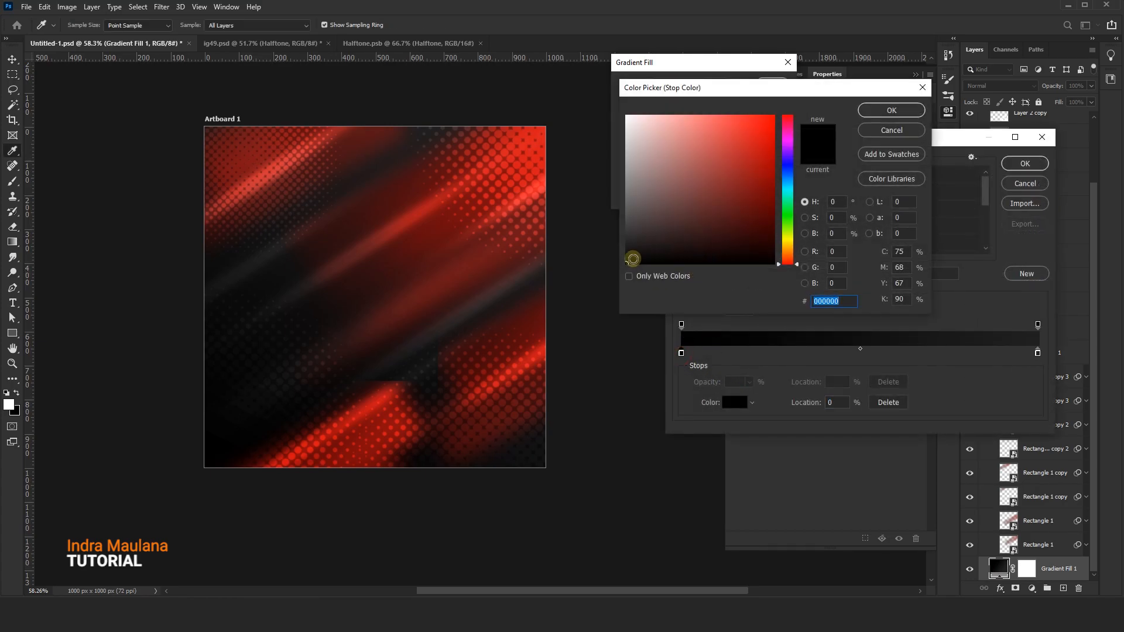
pyautogui.moveTo(617, 258); pyautogui.dragTo(624, 262)
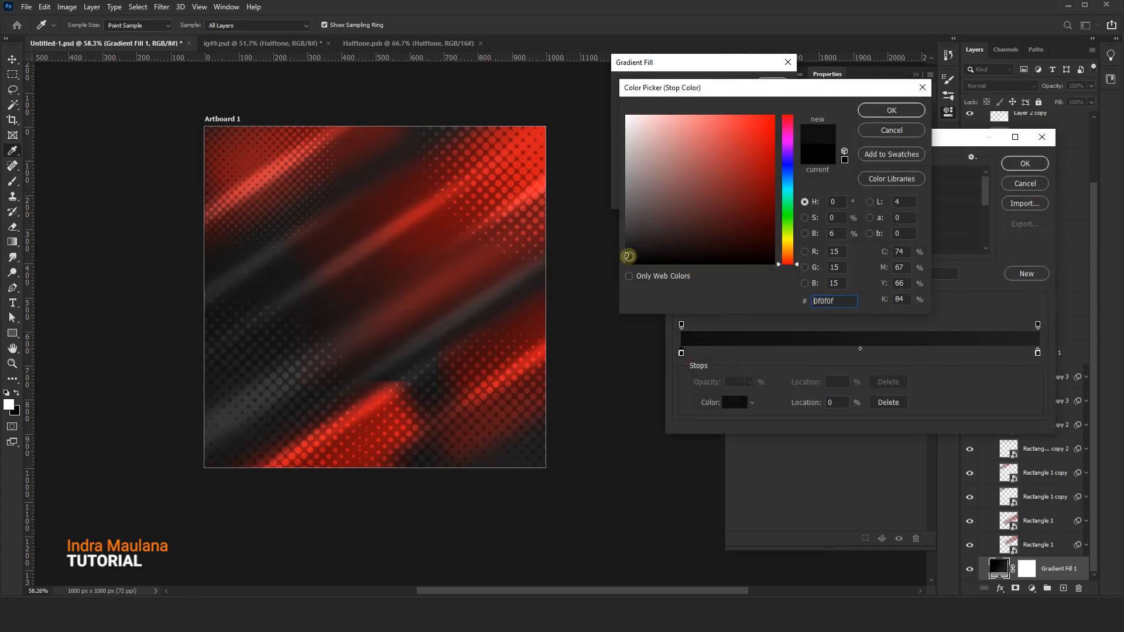
pyautogui.click(861, 132)
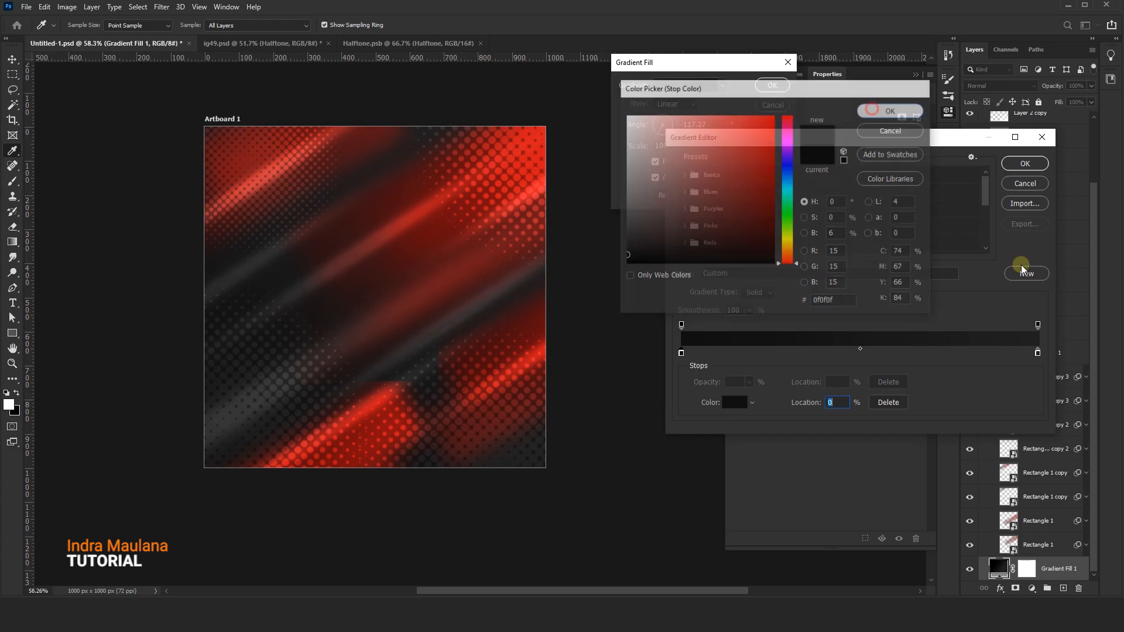
# Change the end colour stop of the background gradient to #191919 and apply the gradient fill
pyautogui.doubleClick(1038, 354)
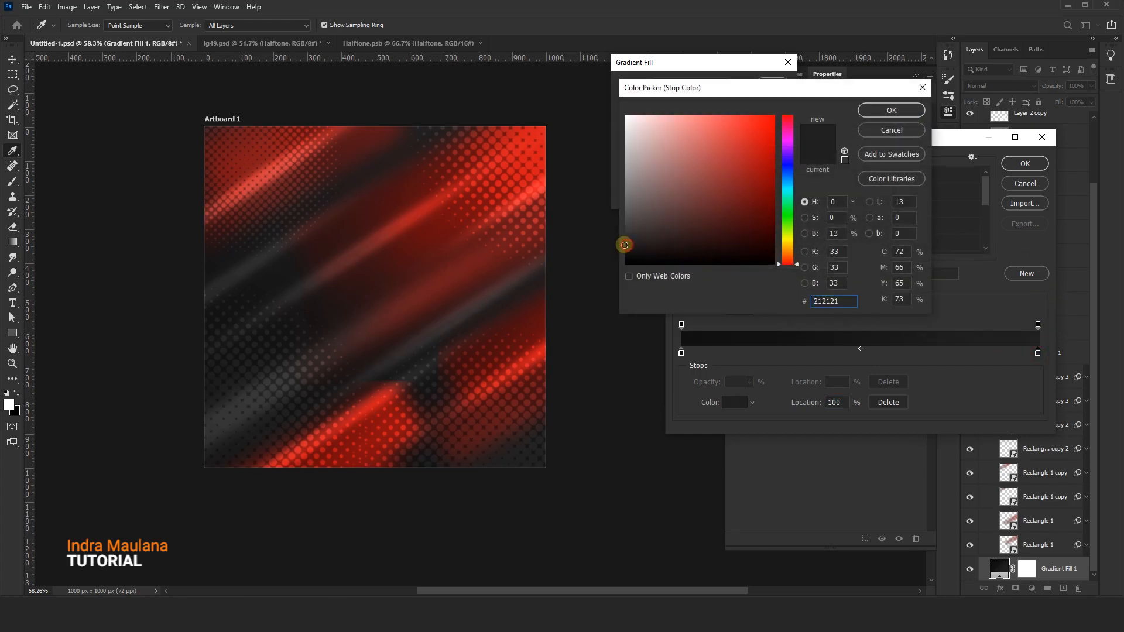
pyautogui.moveTo(623, 248); pyautogui.dragTo(625, 252)
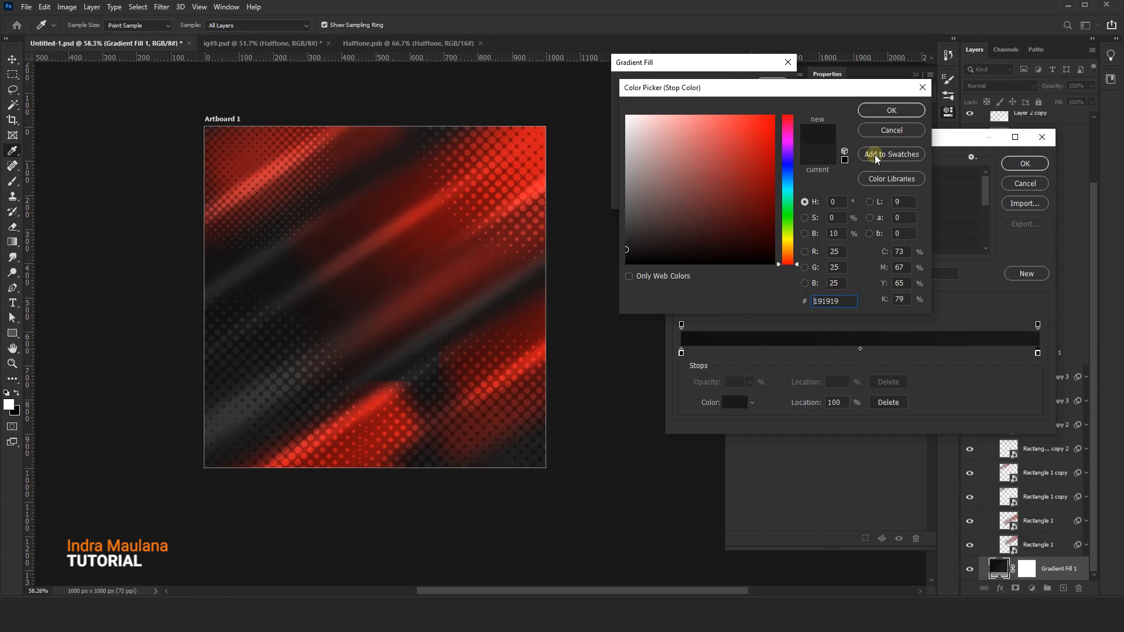
pyautogui.click(891, 110)
pyautogui.click(1025, 164)
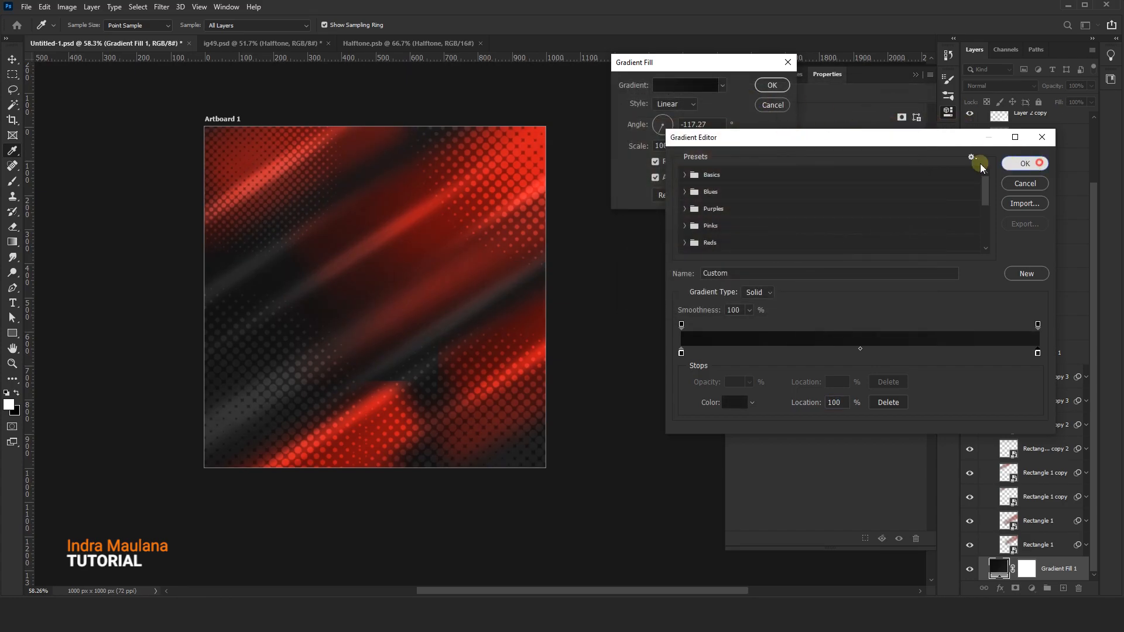
pyautogui.click(772, 86)
pyautogui.scroll(2, 388, 239)
pyautogui.scroll(-2, 389, 239)
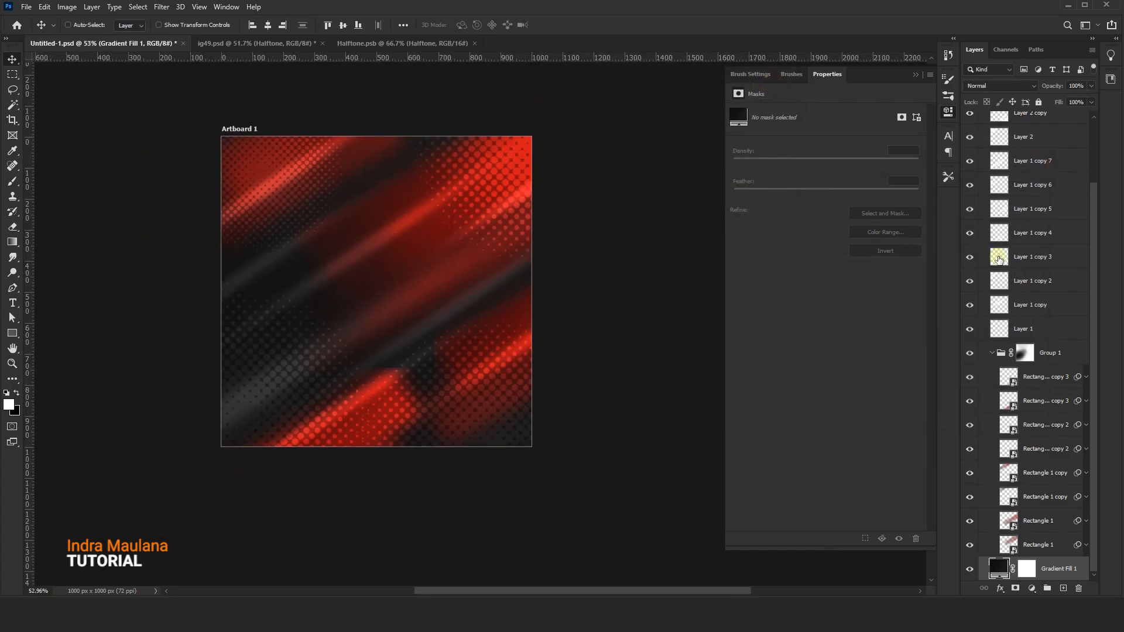
# Group all the background layers, from the topmost halftone copy down to the gradient fill, and name the group Element
pyautogui.click(991, 353)
pyautogui.scroll(2, 471, 306)
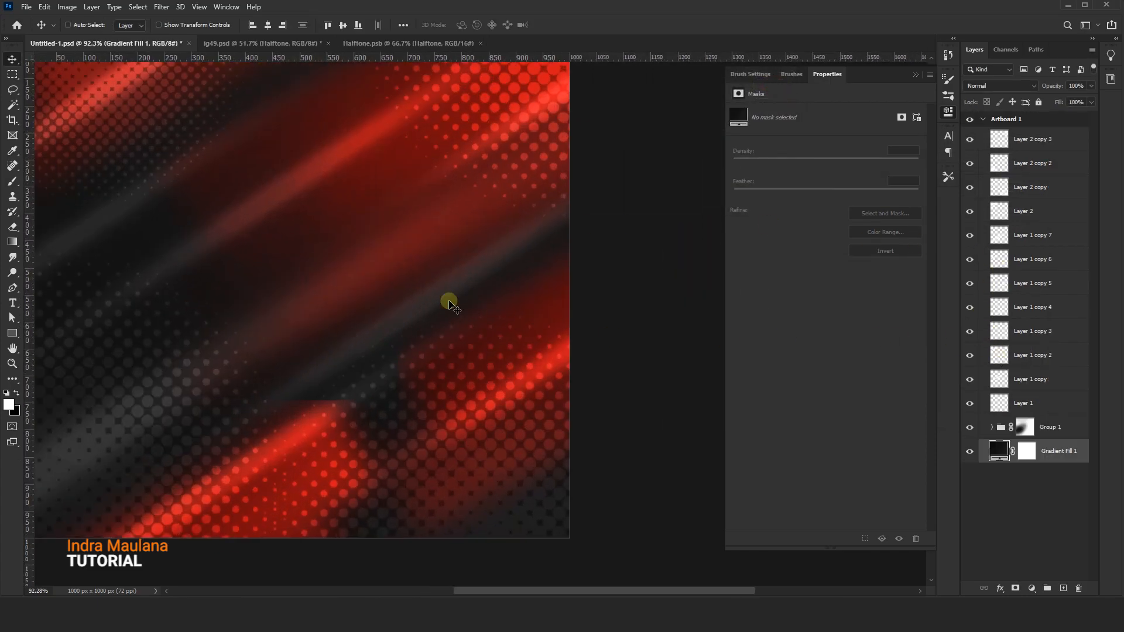
pyautogui.scroll(-1, 472, 306)
pyautogui.click(1005, 150)
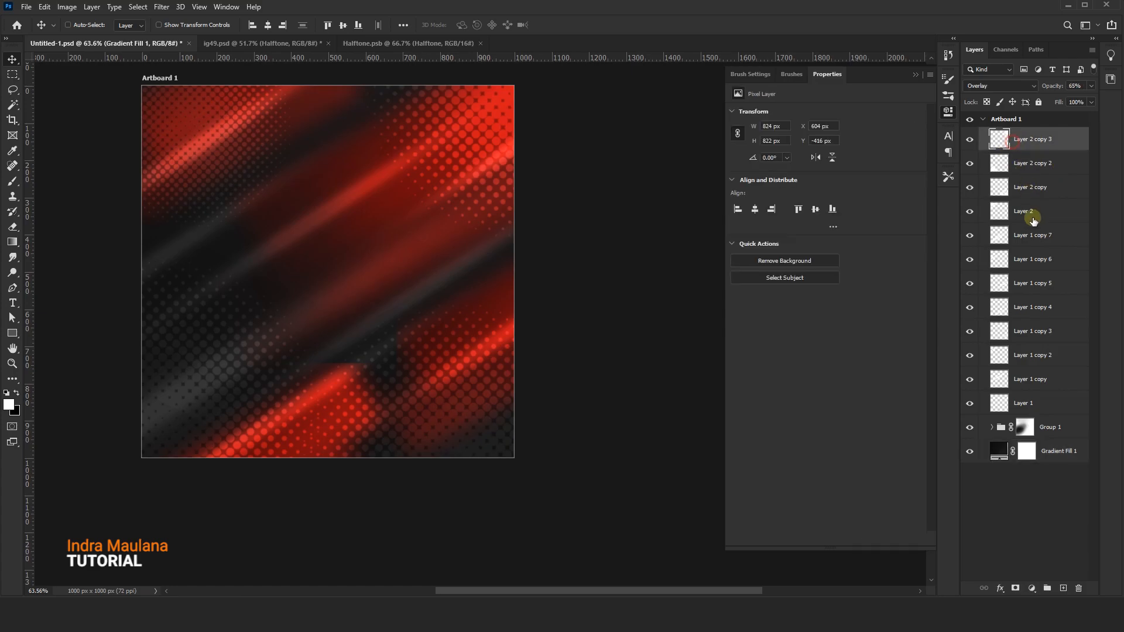
pyautogui.keyDown('shift'); pyautogui.click(1050, 452); pyautogui.keyUp('shift')
pyautogui.moveTo(1014, 145); pyautogui.dragTo(1048, 588)
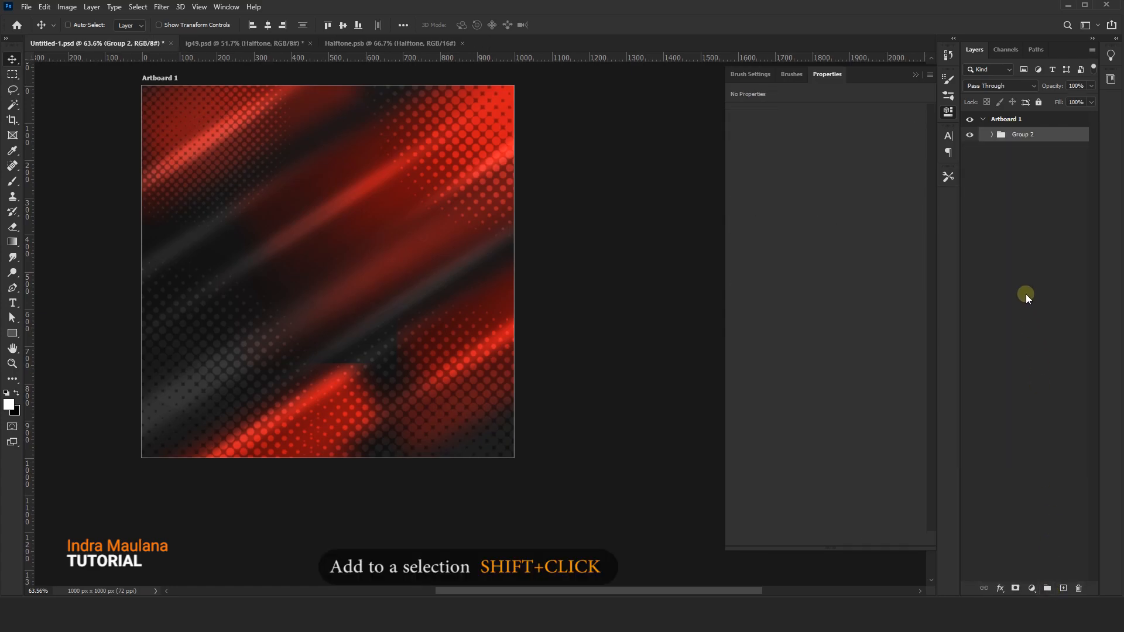
pyautogui.write('Element')
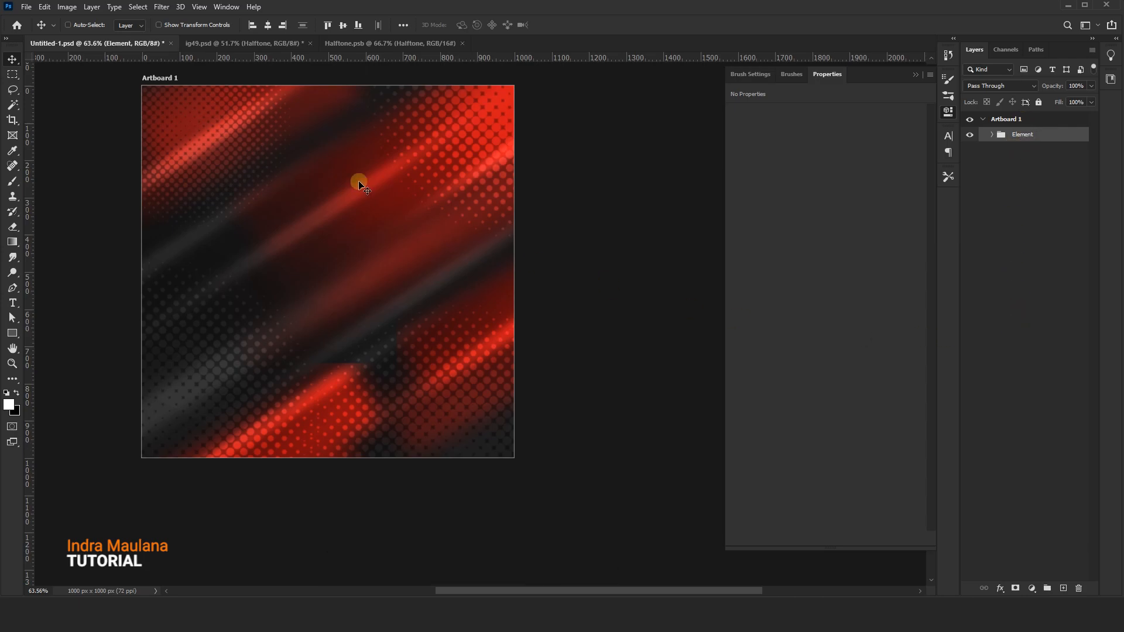
# Place the Image Place Here.png portrait above the Element group and enlarge it to about 404 × 695 px around the artboard's centre
pyautogui.scroll(2, 359, 185)
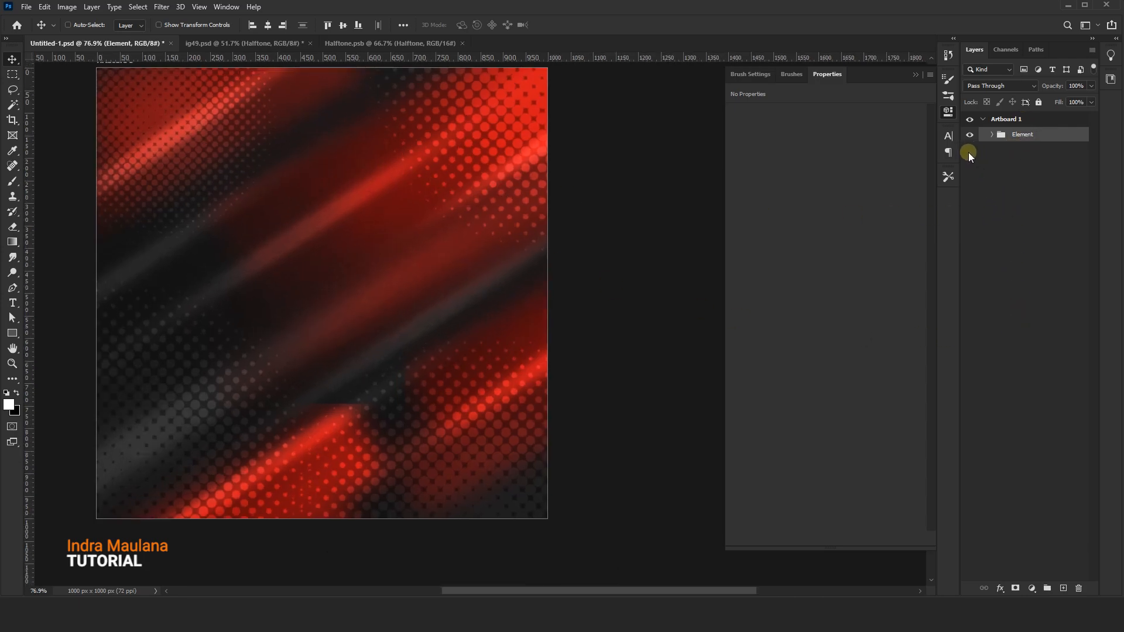
pyautogui.scroll(-2, 370, 304)
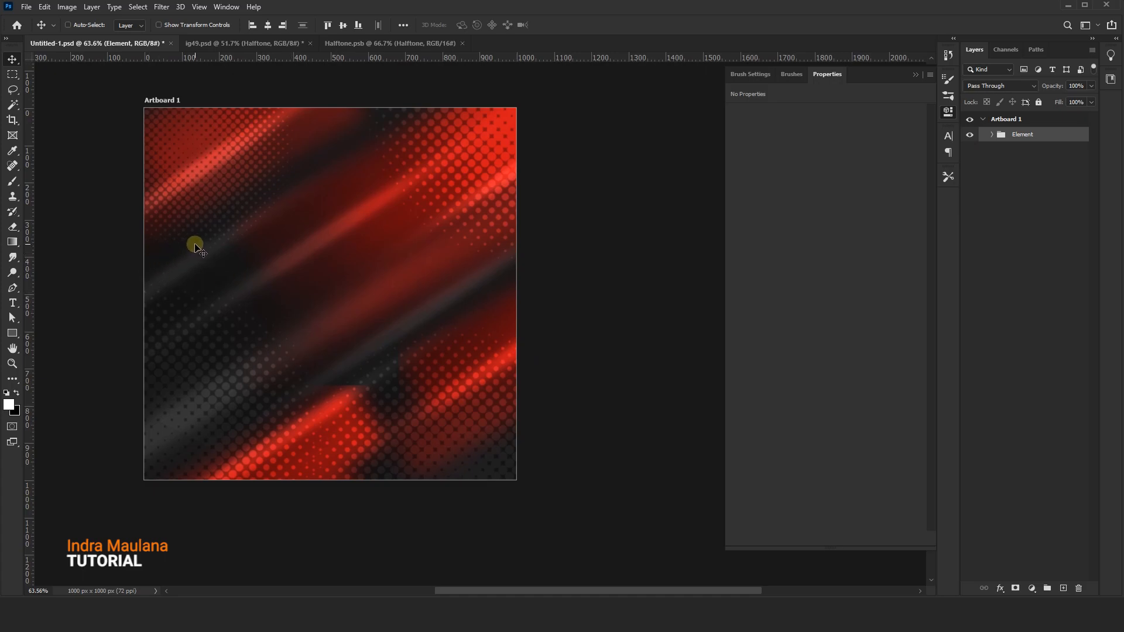
pyautogui.scroll(1, 196, 246)
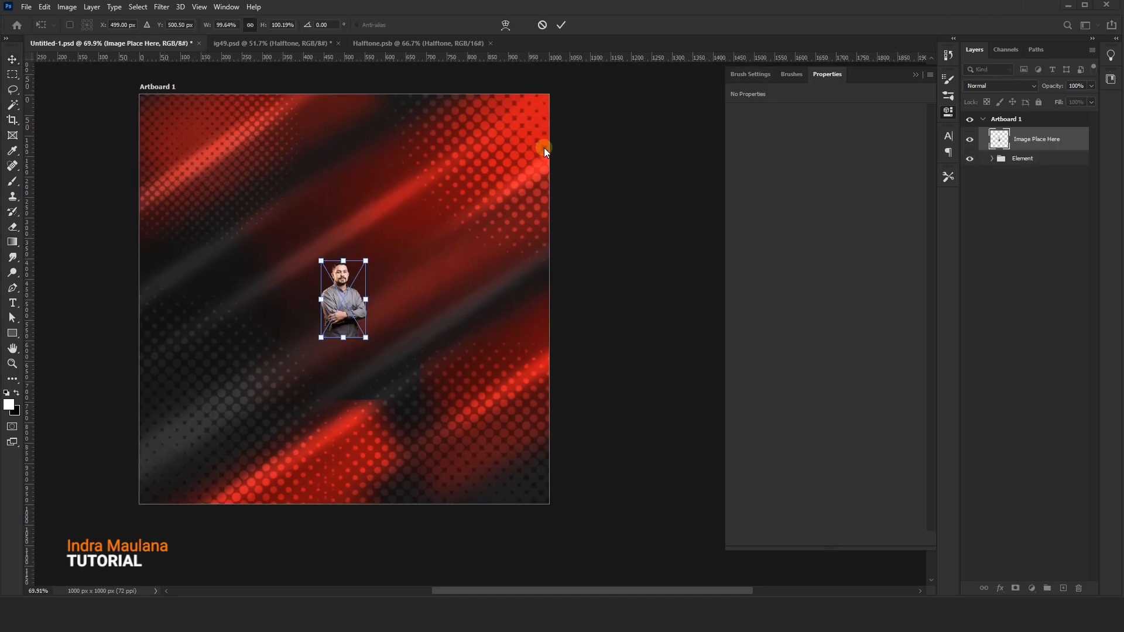
pyautogui.moveTo(367, 260); pyautogui.dragTo(428, 158)
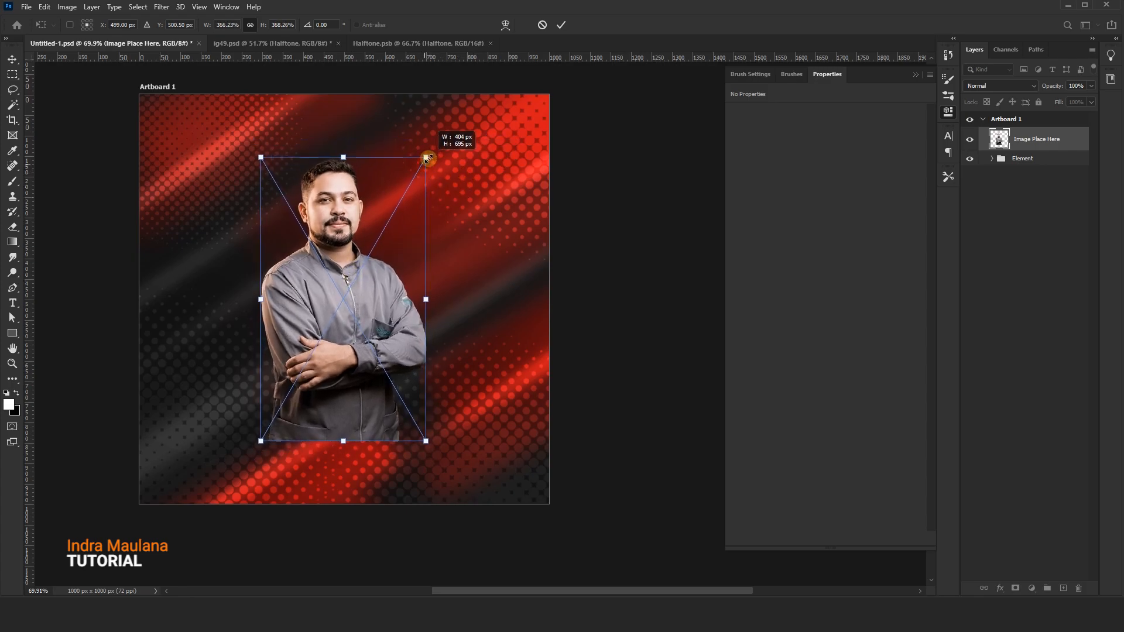
pyautogui.click(560, 25)
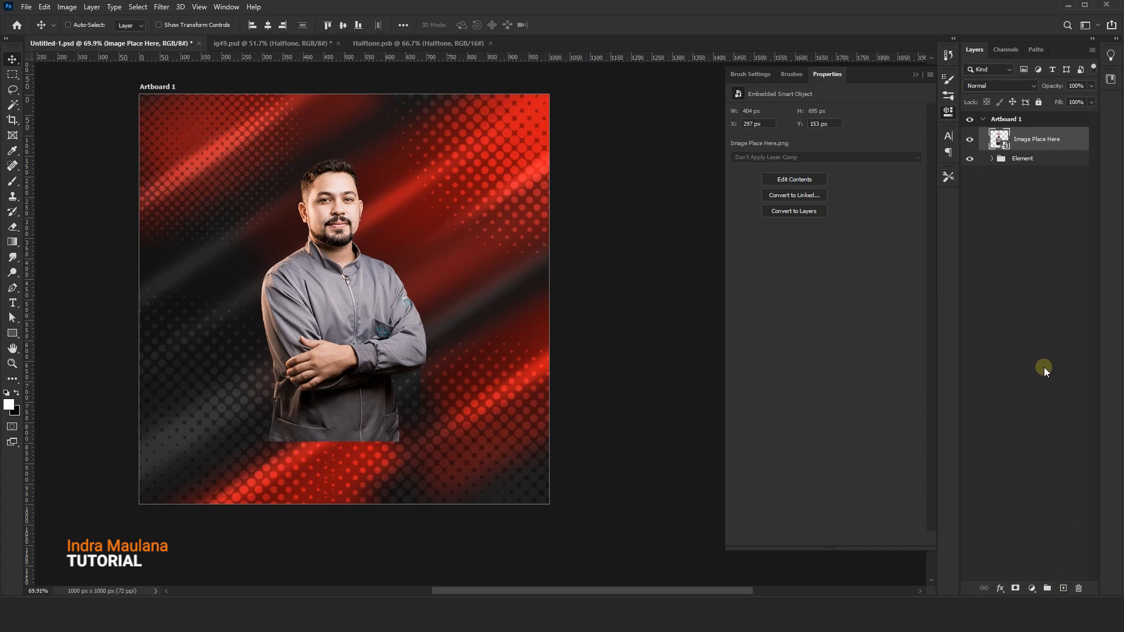
# Put the portrait layer into a new group named Model and collapse the group
pyautogui.moveTo(1059, 148); pyautogui.dragTo(1047, 588)
pyautogui.write('Image')
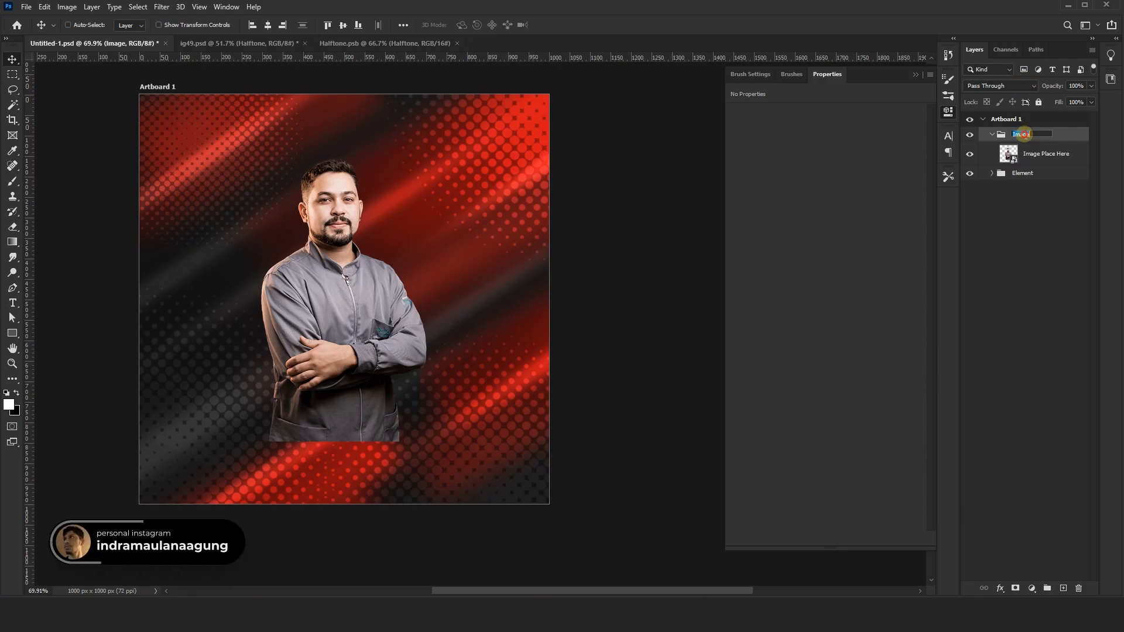
pyautogui.write('Model')
pyautogui.press('Return')
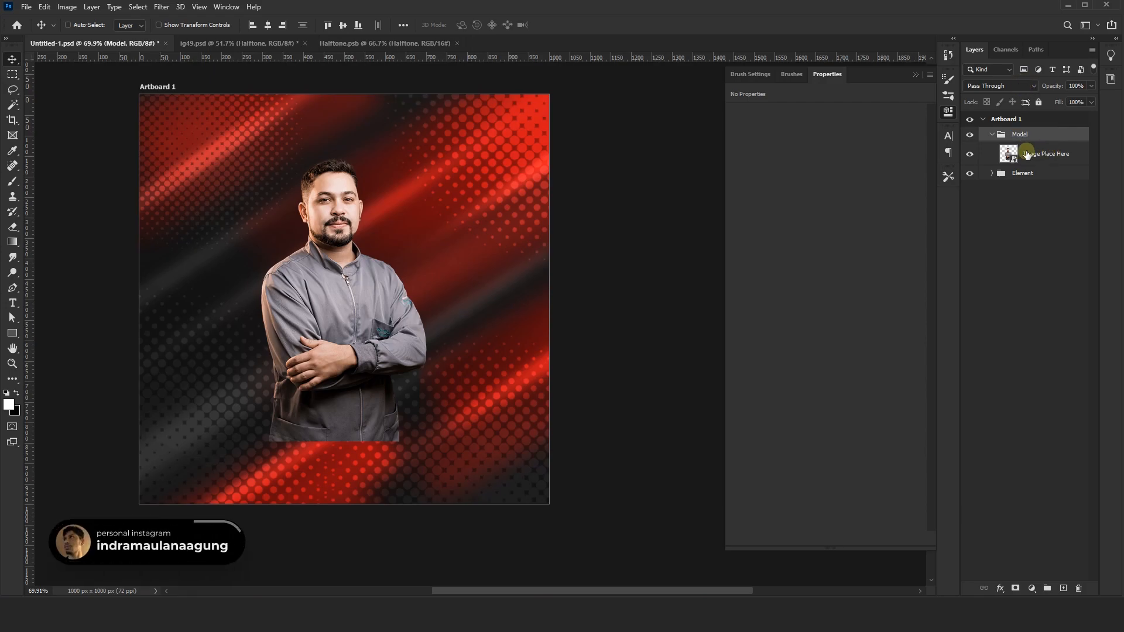
pyautogui.click(991, 134)
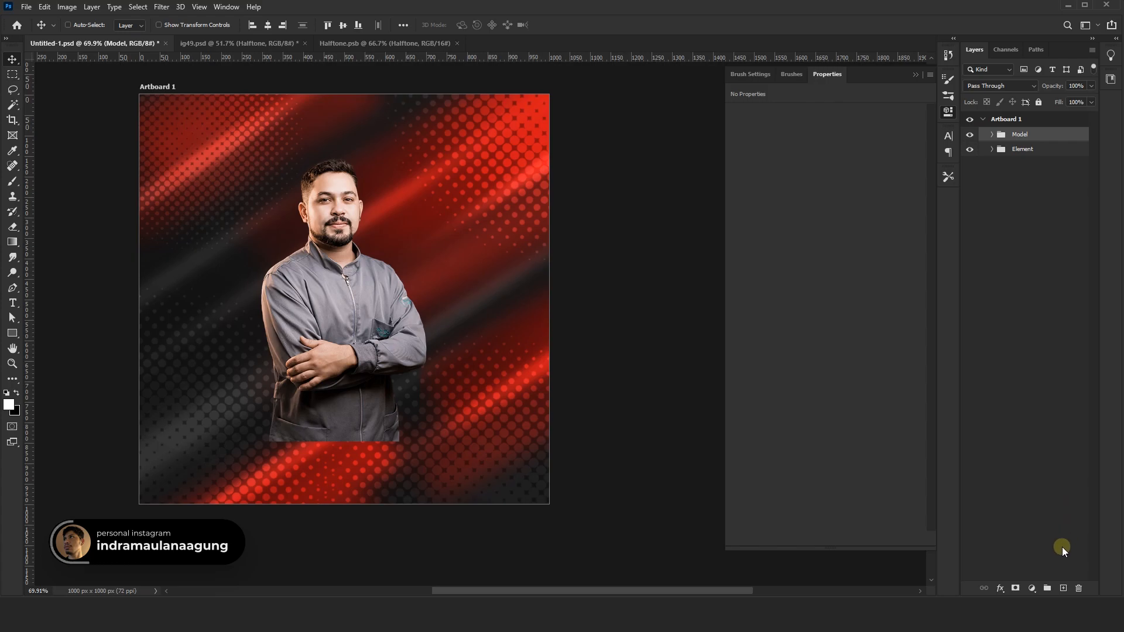
# Add a layer mask to the Model group and fade out the portrait's lower edge with a black-to-transparent linear gradient
pyautogui.click(1016, 588)
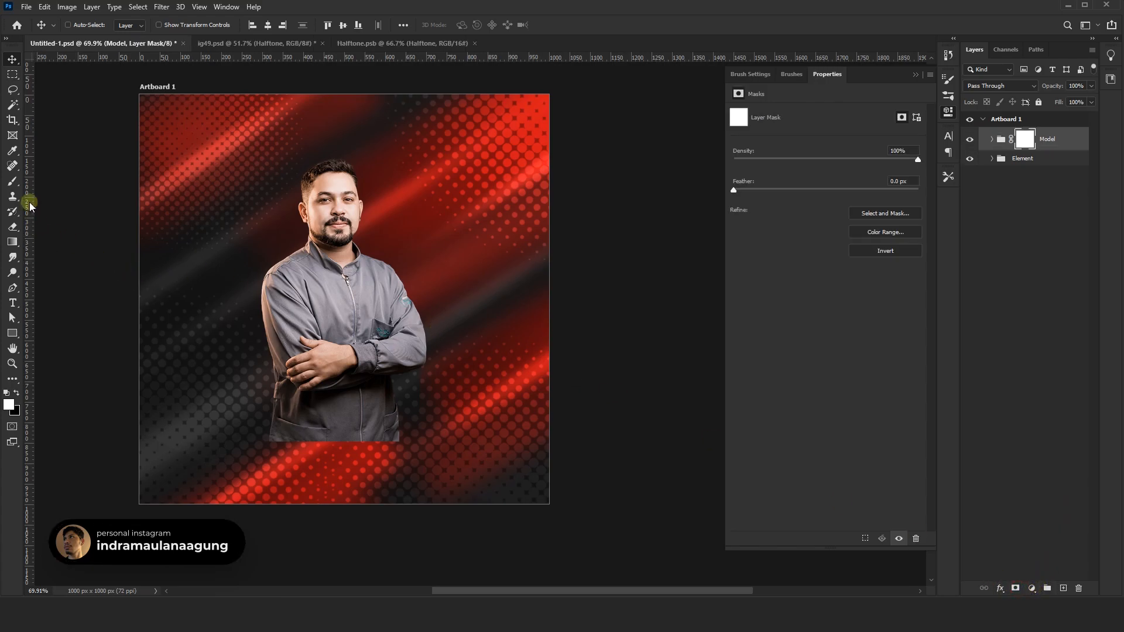
pyautogui.click(16, 245)
pyautogui.click(15, 394)
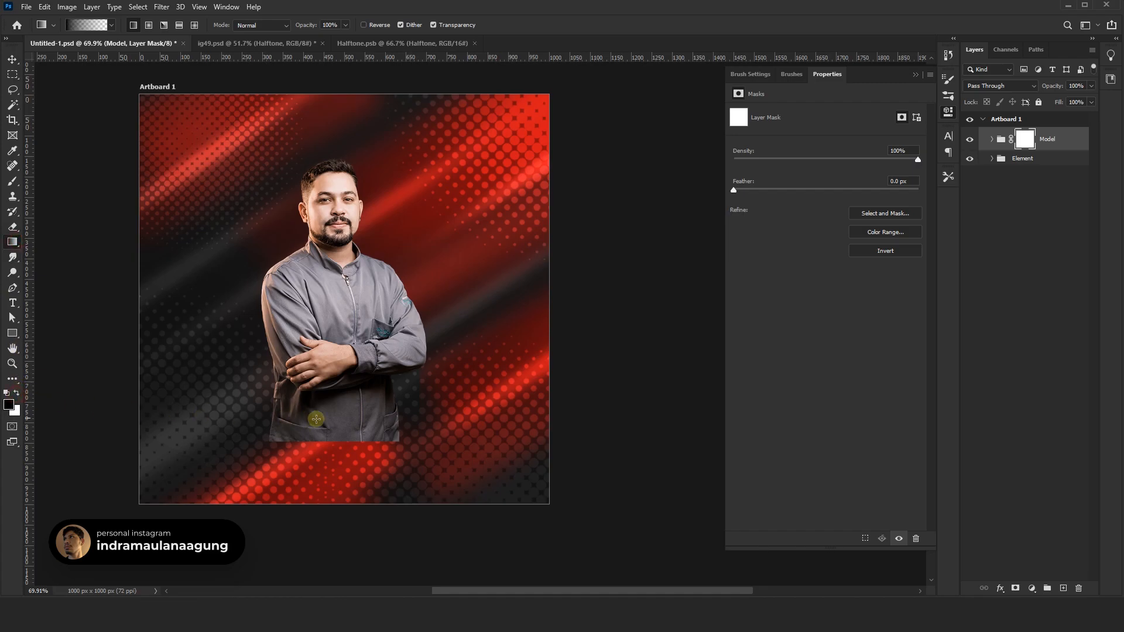
pyautogui.moveTo(330, 340); pyautogui.dragTo(353, 335)
pyautogui.press('v')
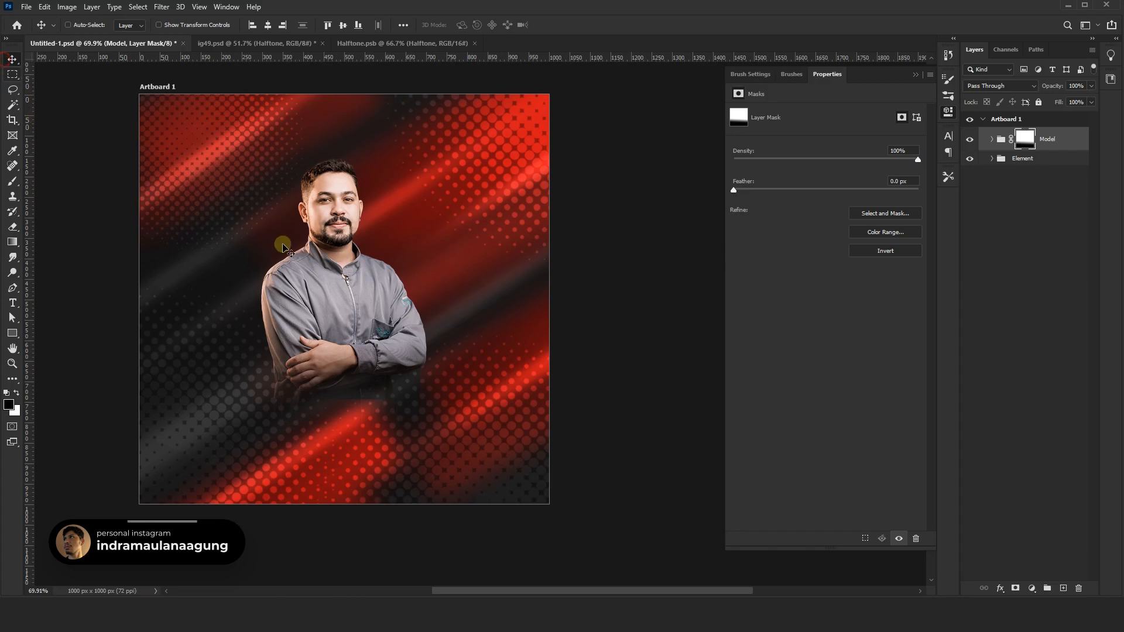
# Move the Model group slightly upward and scale it to about 113.92%, keeping the portrait near the artboard's centre
pyautogui.moveTo(373, 322); pyautogui.dragTo(372, 315)
pyautogui.hotkey('ctrl', 't')
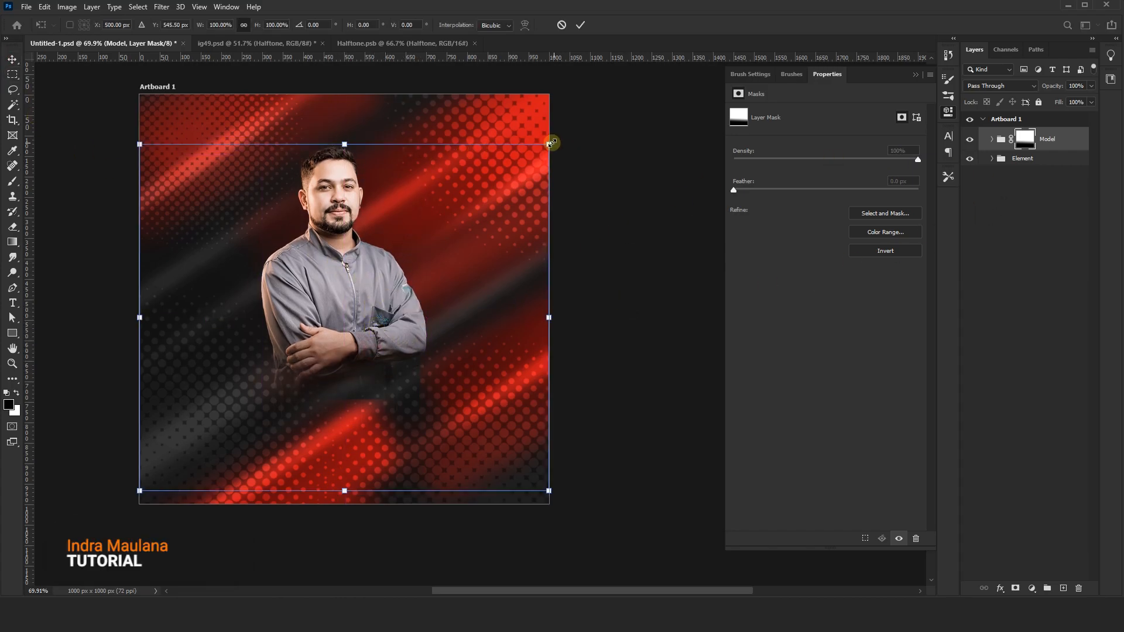
pyautogui.moveTo(556, 141); pyautogui.dragTo(576, 120)
pyautogui.moveTo(349, 279); pyautogui.dragTo(357, 281)
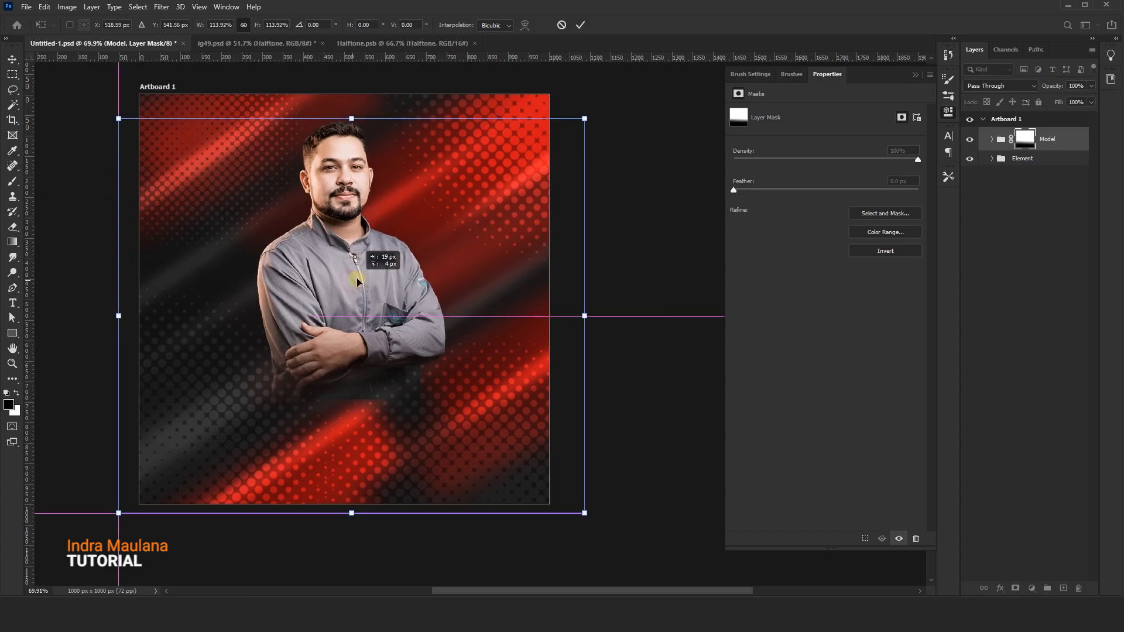
pyautogui.press('Return')
pyautogui.scroll(2, 354, 272)
pyautogui.scroll(-2, 301, 280)
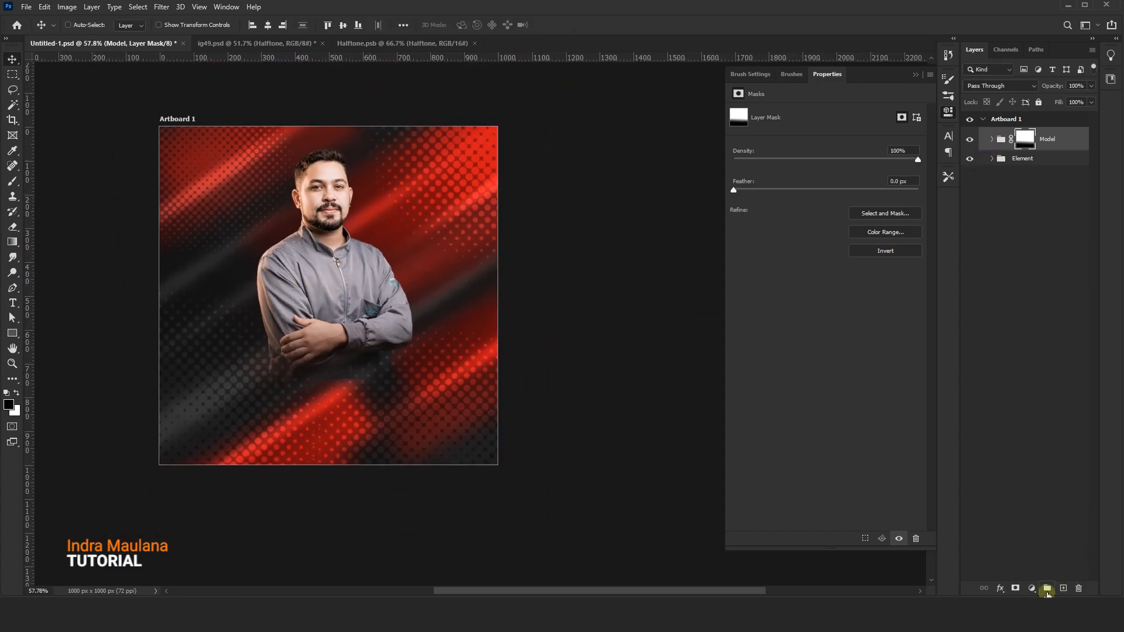
# Create a new group above the Model group and name it Text
pyautogui.click(1047, 589)
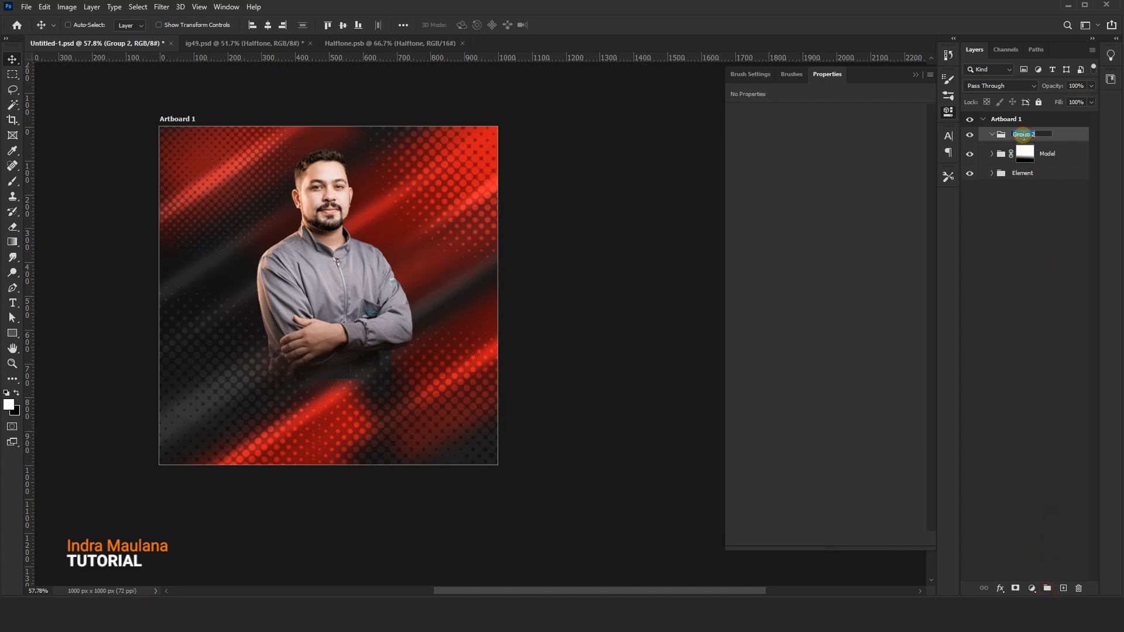
pyautogui.click(1021, 135)
pyautogui.write('Text')
pyautogui.press('Return')
# Add horizontal text reading "MUSIC" inside the Text group, over the lower part of the artboard
pyautogui.scroll(1, 370, 312)
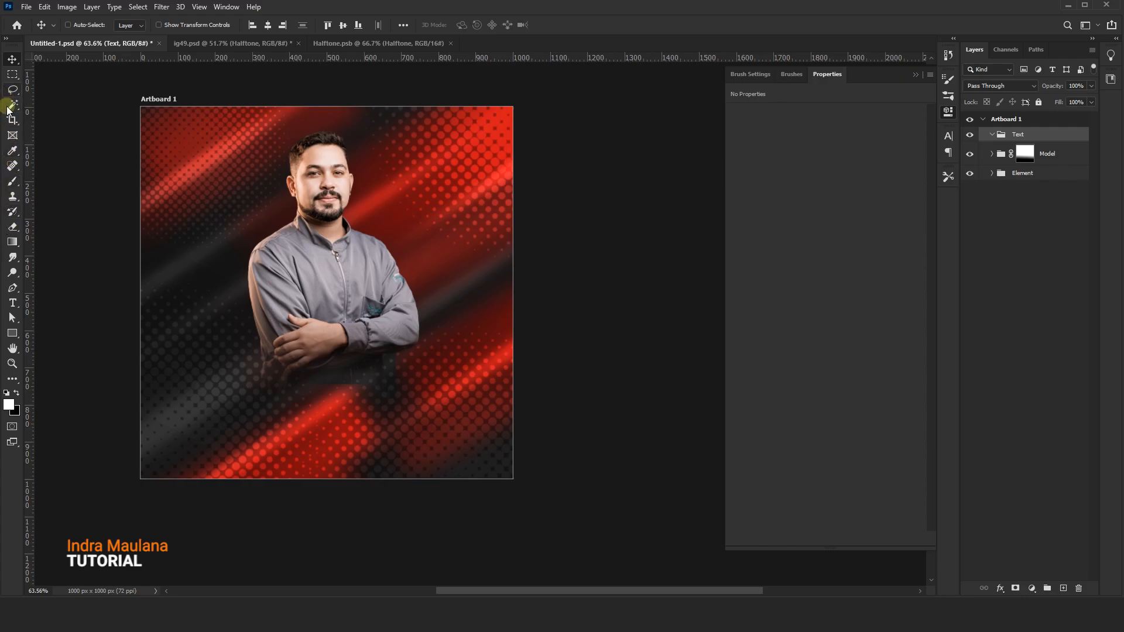
pyautogui.rightClick(11, 305)
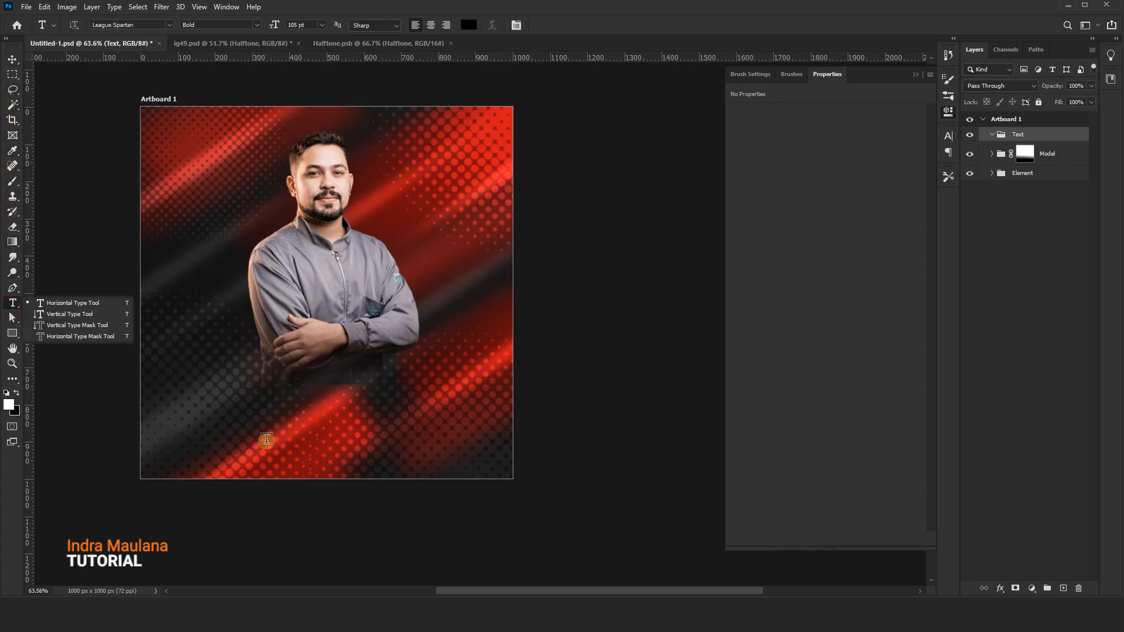
pyautogui.click(72, 305)
pyautogui.click(273, 420)
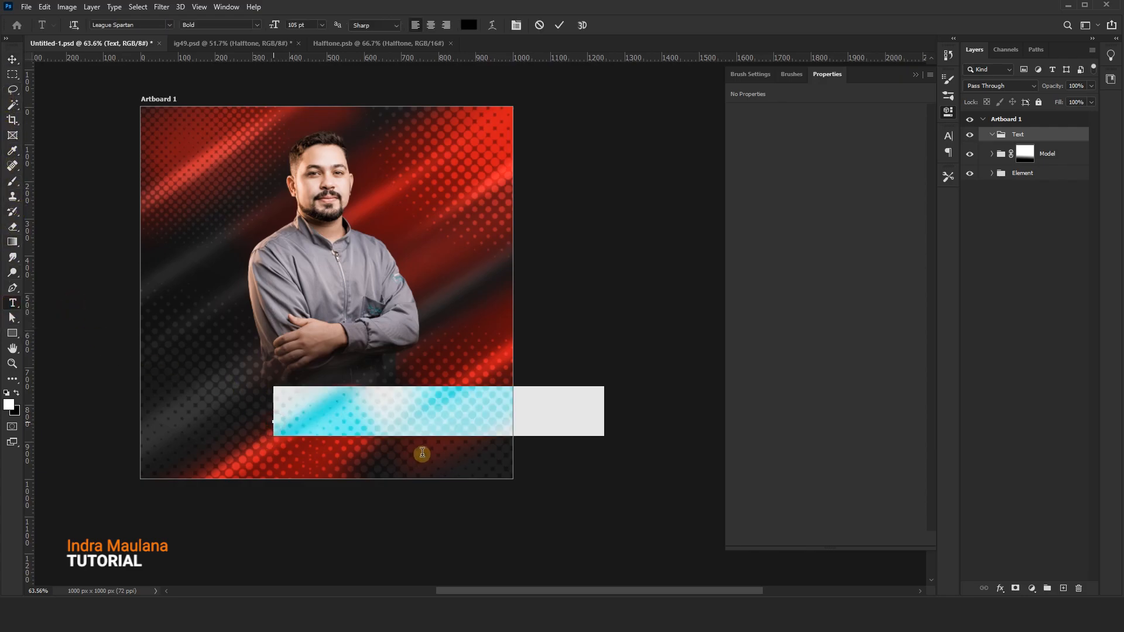
pyautogui.write('MUSIC')
pyautogui.hotkey('ctrl', 'a')
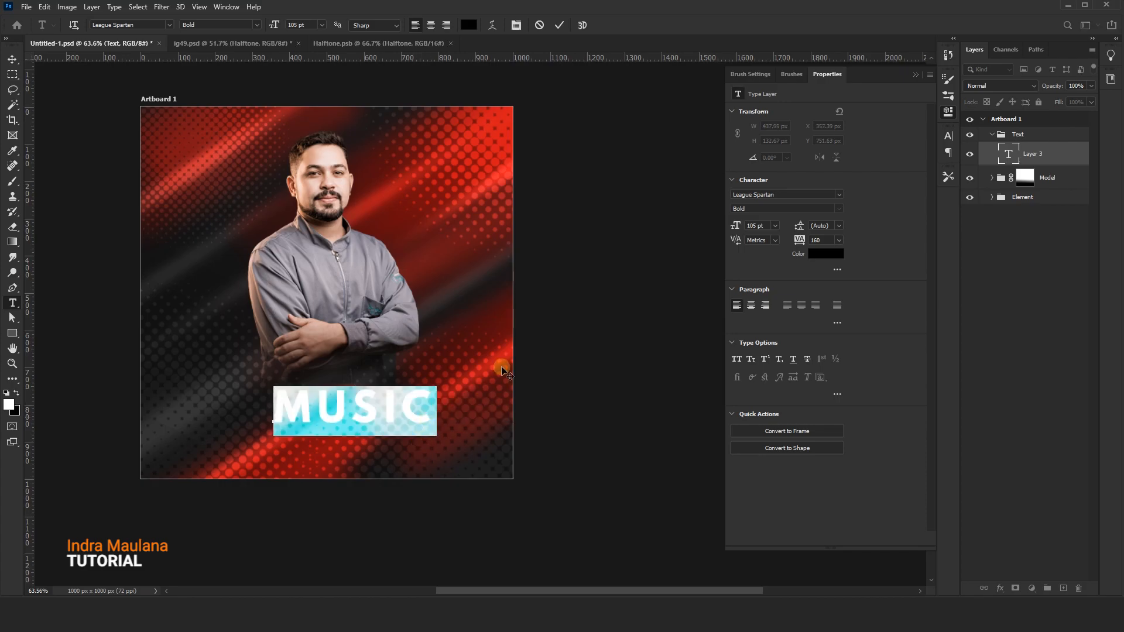
# Set the MUSIC text to Montserrat Black at 106 pt with tracking -20
pyautogui.click(845, 256)
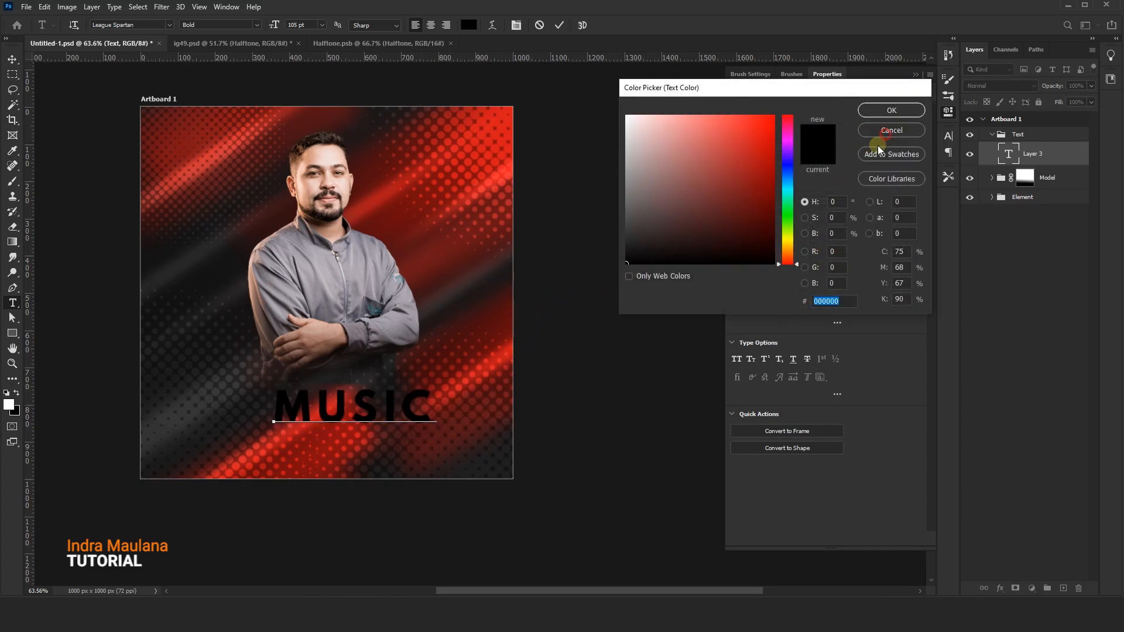
pyautogui.click(881, 134)
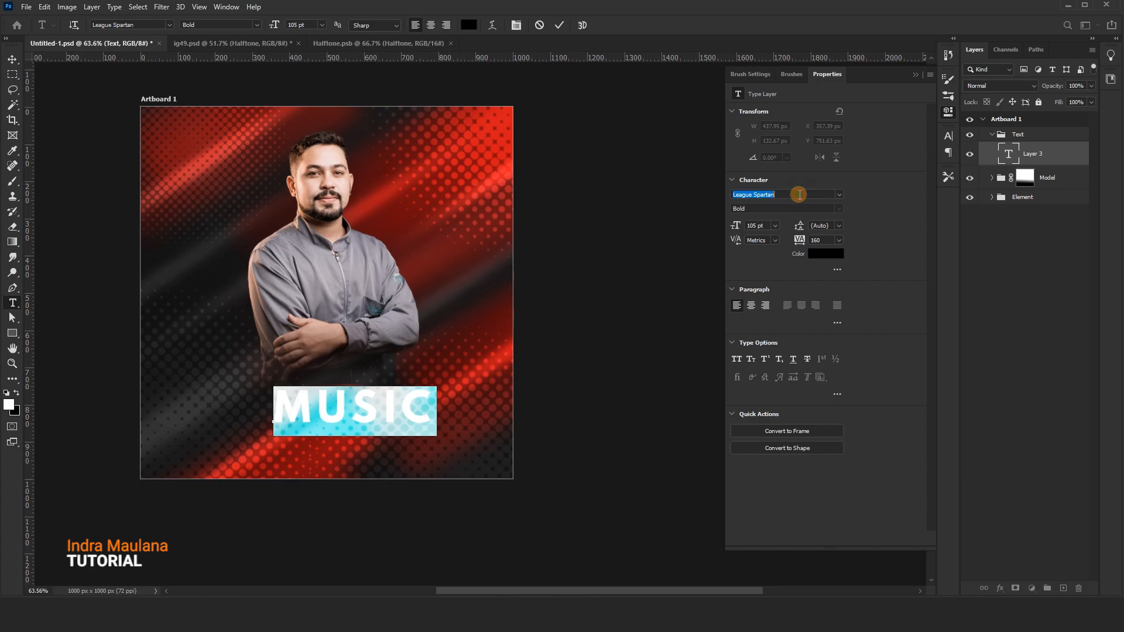
pyautogui.write('mon')
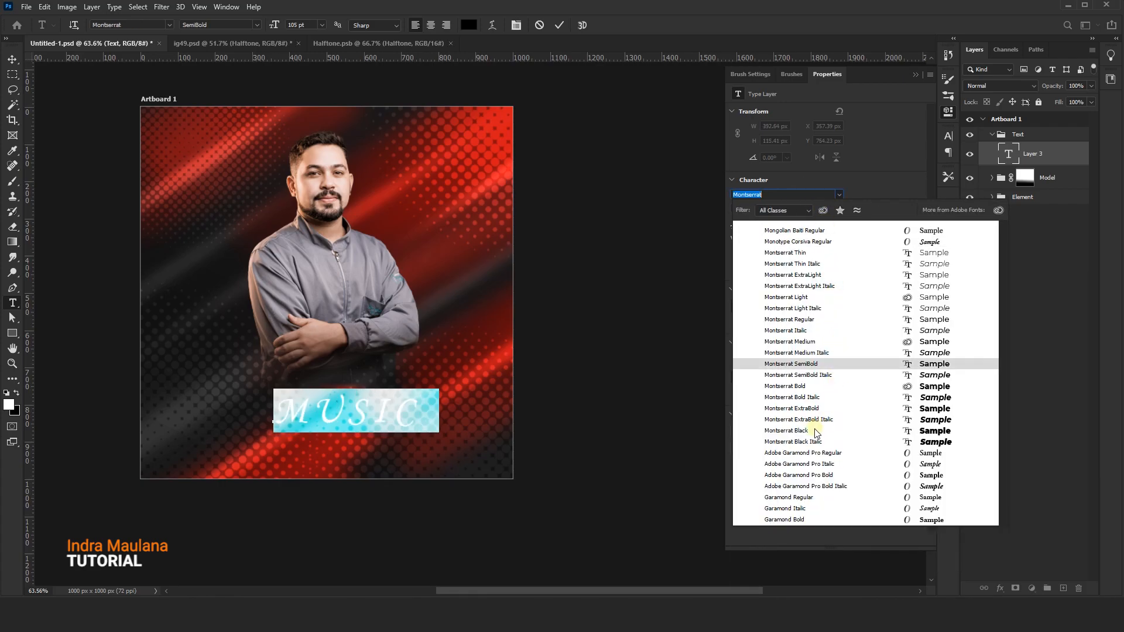
pyautogui.click(785, 433)
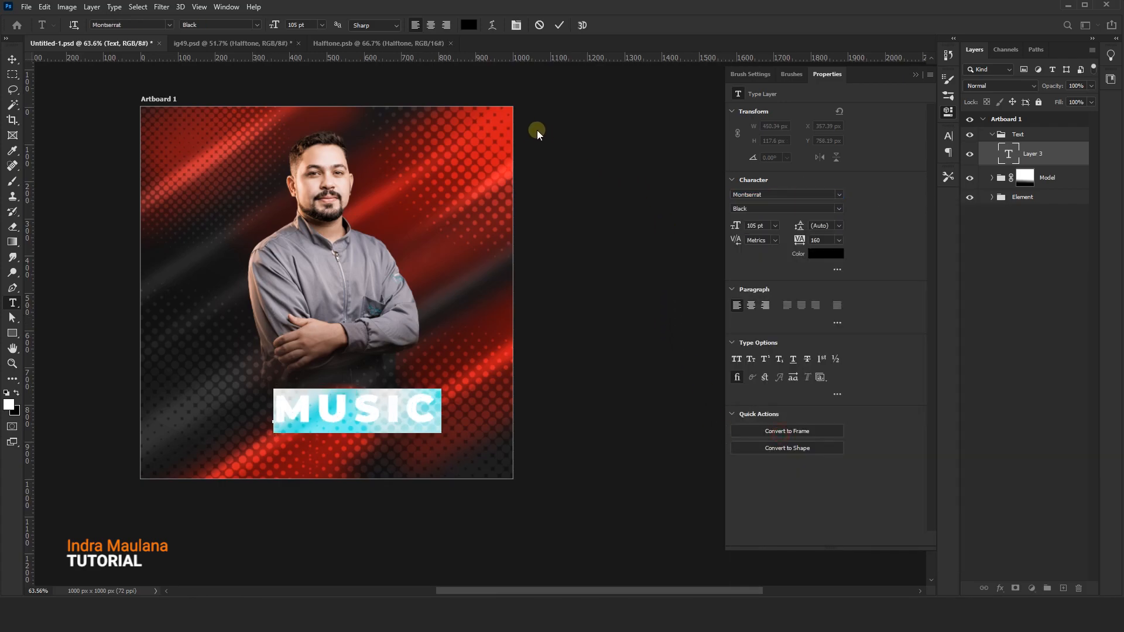
pyautogui.moveTo(269, 31); pyautogui.dragTo(274, 29)
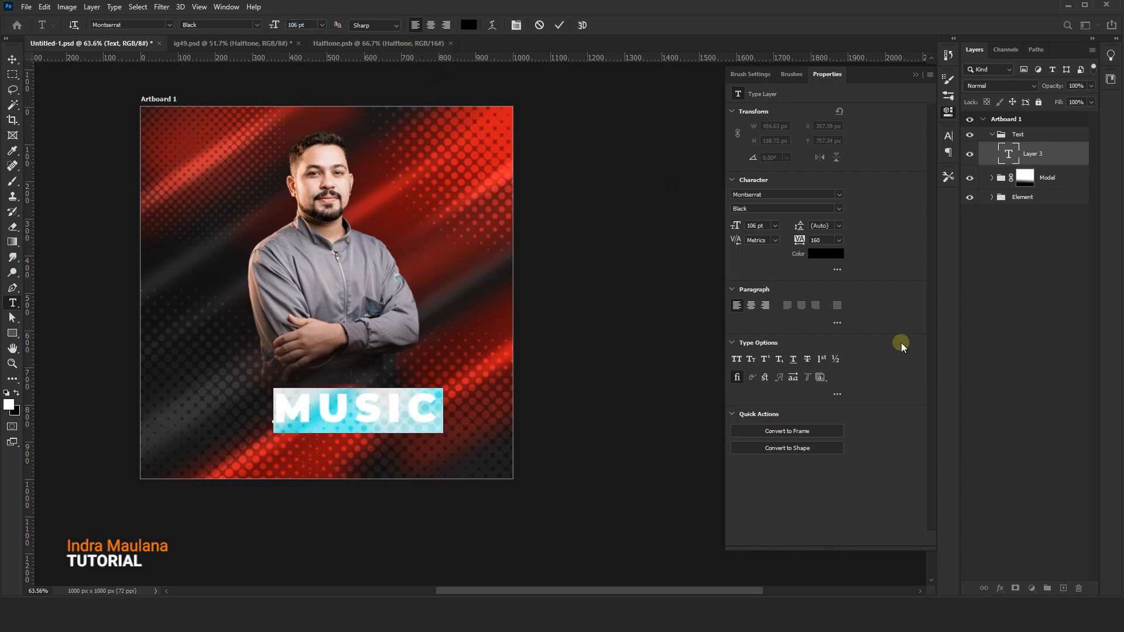
pyautogui.moveTo(800, 241); pyautogui.dragTo(671, 243)
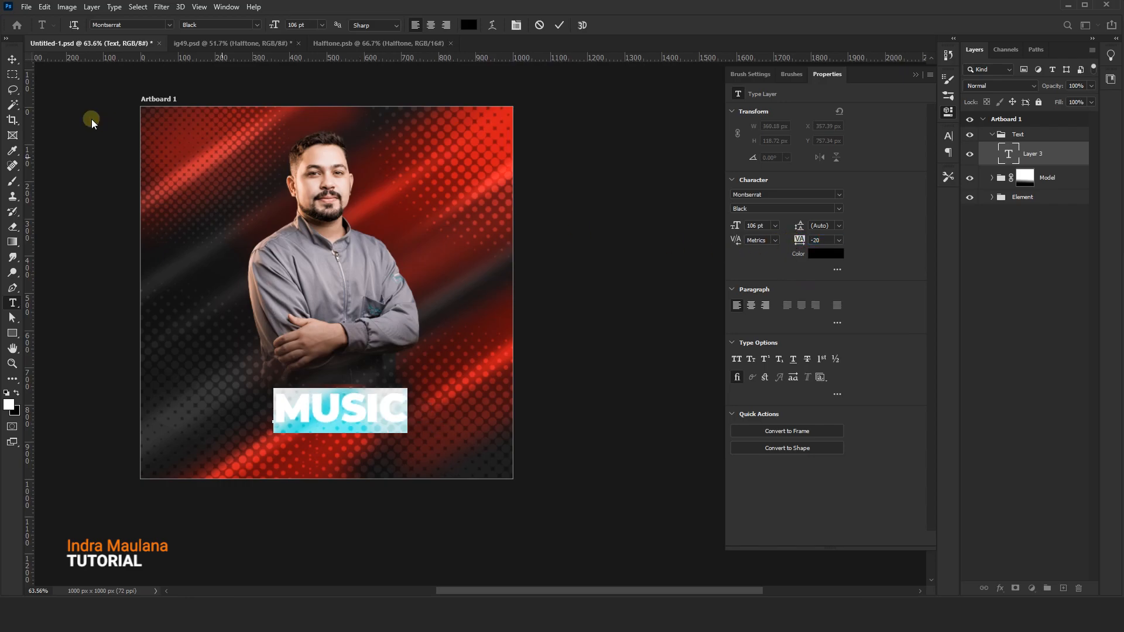
# Scale the MUSIC text up to about 138.27% and place it centred just below the portrait's folded arms
pyautogui.click(8, 57)
pyautogui.moveTo(346, 411); pyautogui.dragTo(423, 414)
pyautogui.hotkey('ctrl', 't')
pyautogui.moveTo(379, 378); pyautogui.dragTo(381, 379)
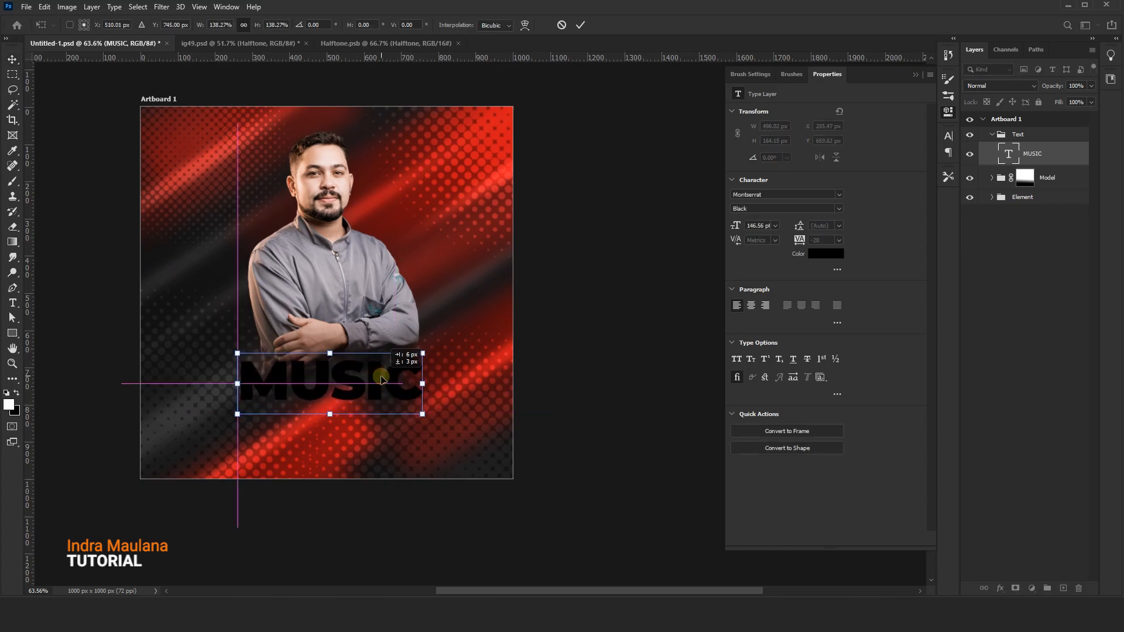
pyautogui.press('Return')
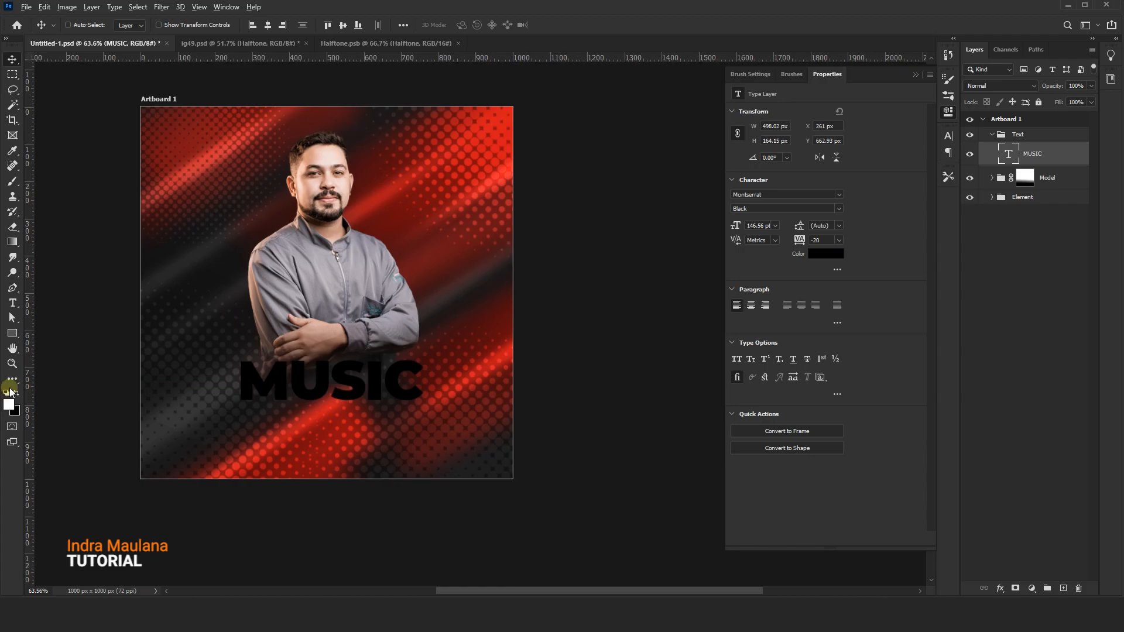
# Fill the MUSIC text with white and scale it down to about 88.41%
pyautogui.hotkey('alt', 'BackSpace')
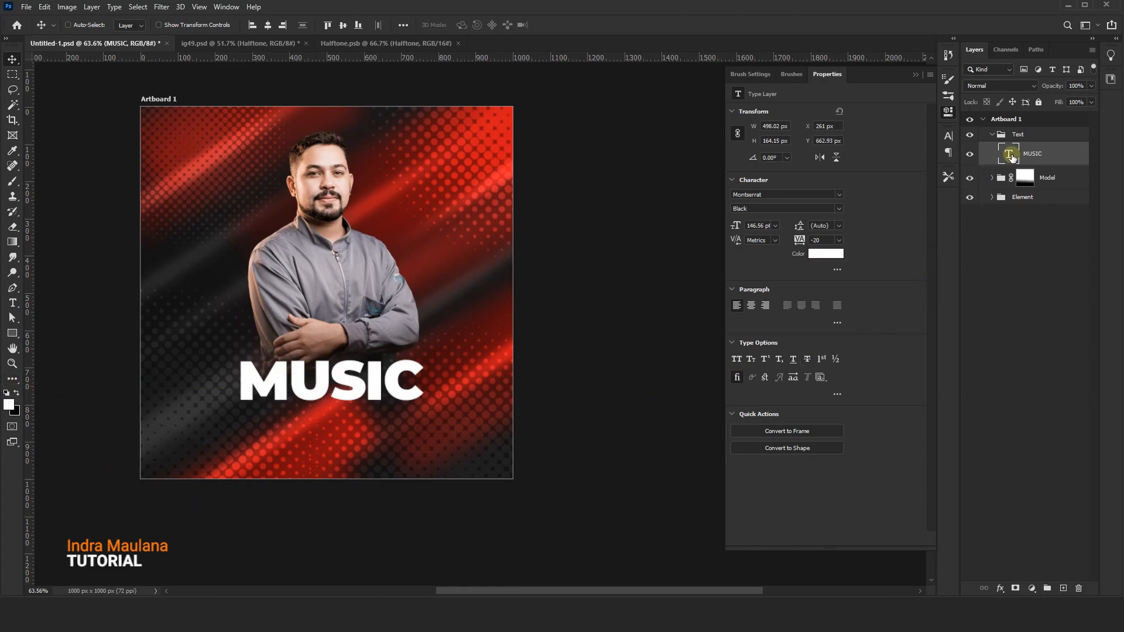
pyautogui.press('Return')
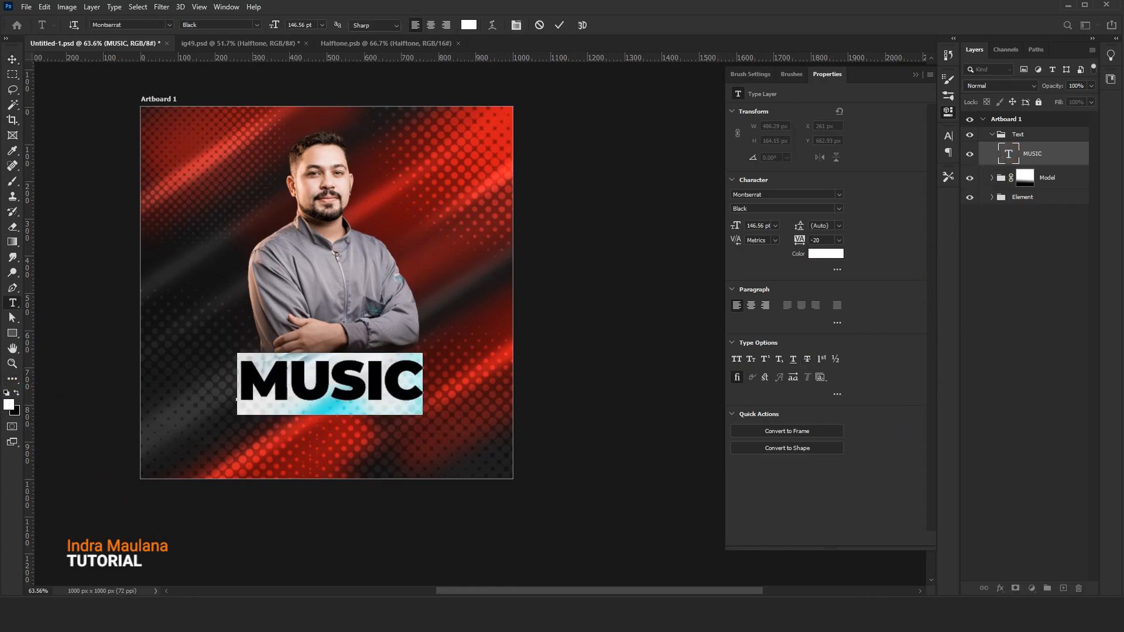
pyautogui.click(14, 66)
pyautogui.hotkey('ctrl', 't')
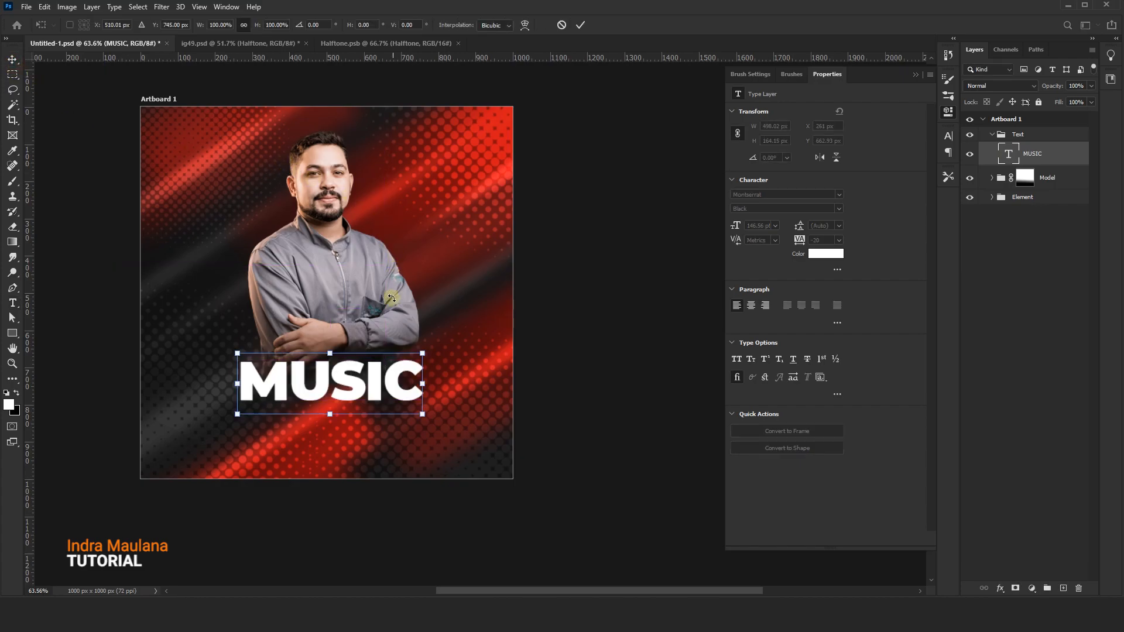
pyautogui.moveTo(423, 352); pyautogui.dragTo(366, 375)
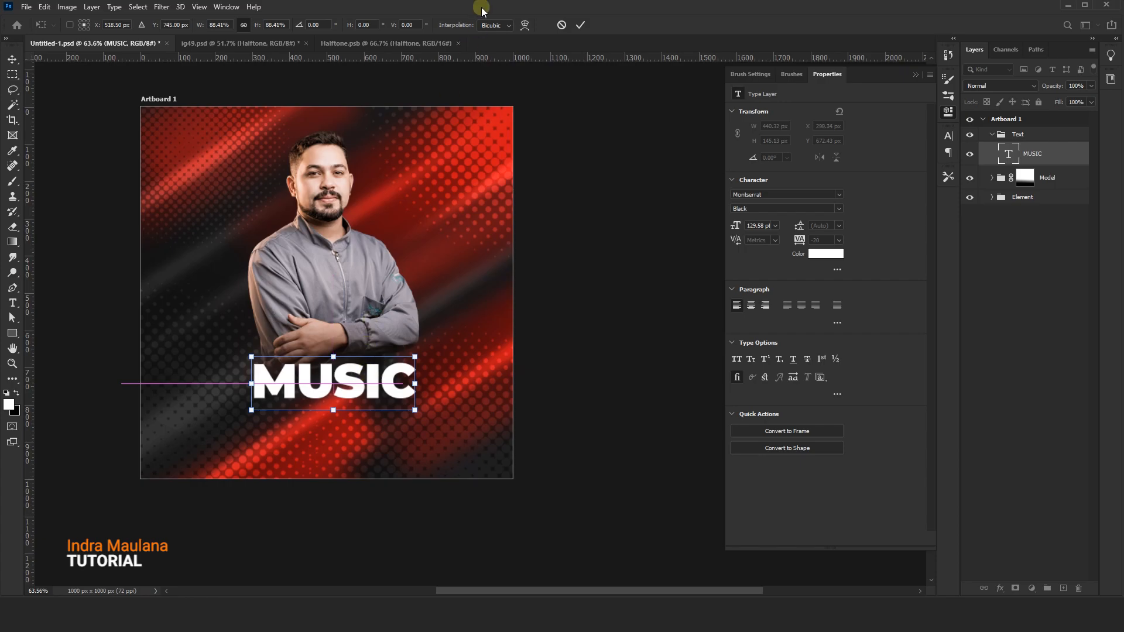
pyautogui.click(579, 24)
# Duplicate the MUSIC text layer and place the copy directly beneath the original
pyautogui.scroll(6, 383, 136)
pyautogui.scroll(-5, 381, 135)
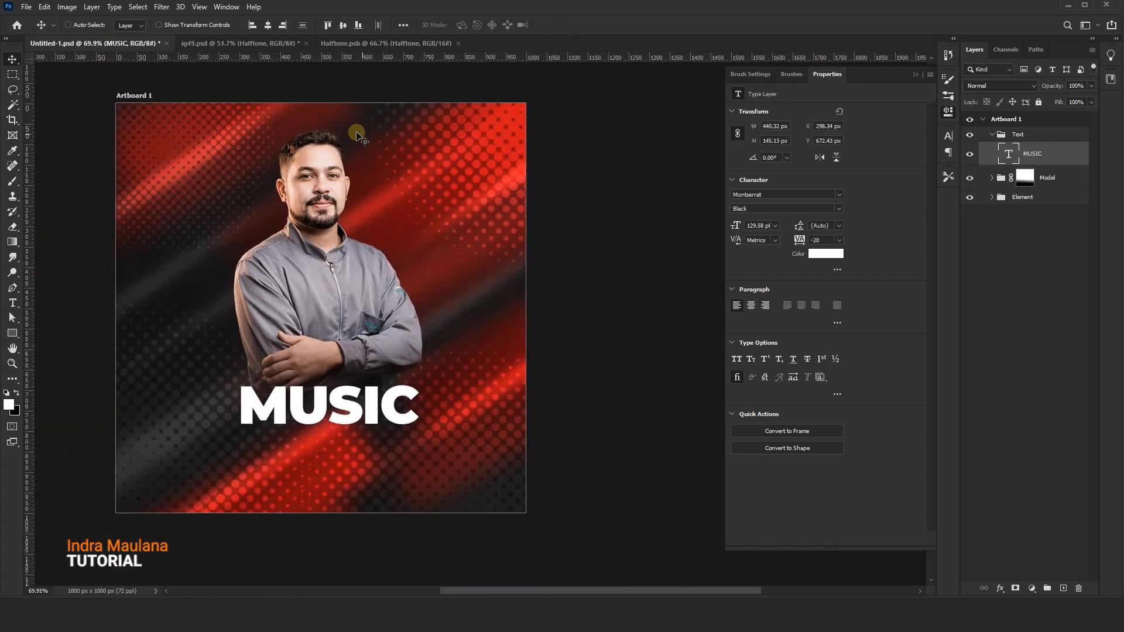
pyautogui.scroll(2, 328, 216)
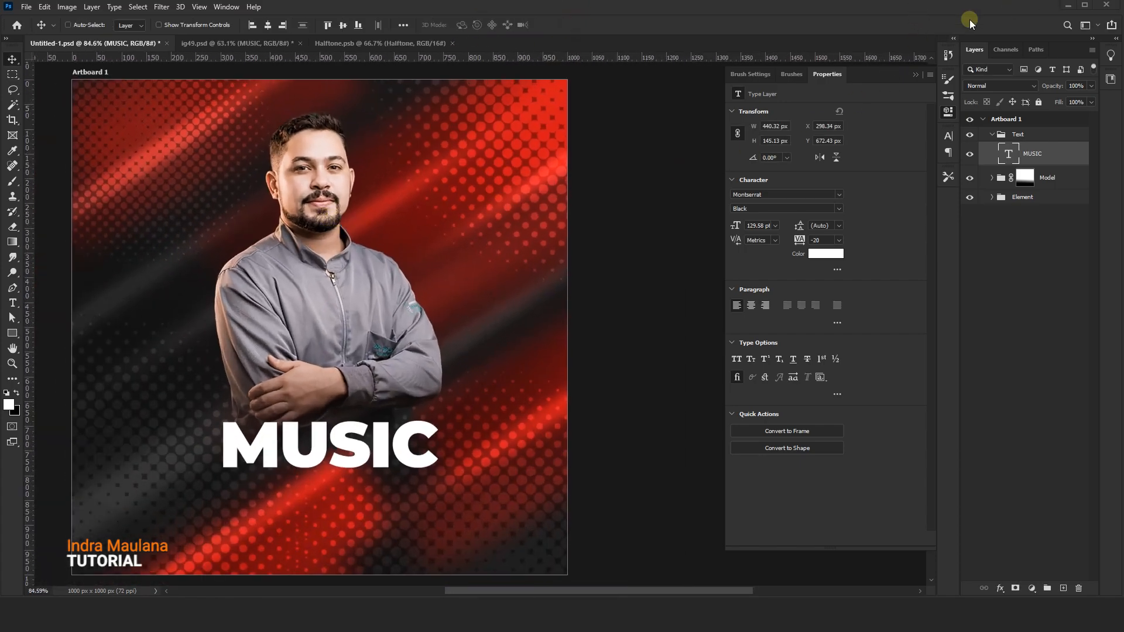
pyautogui.scroll(-3, 397, 341)
pyautogui.scroll(2, 389, 397)
pyautogui.moveTo(389, 404); pyautogui.dragTo(387, 467)
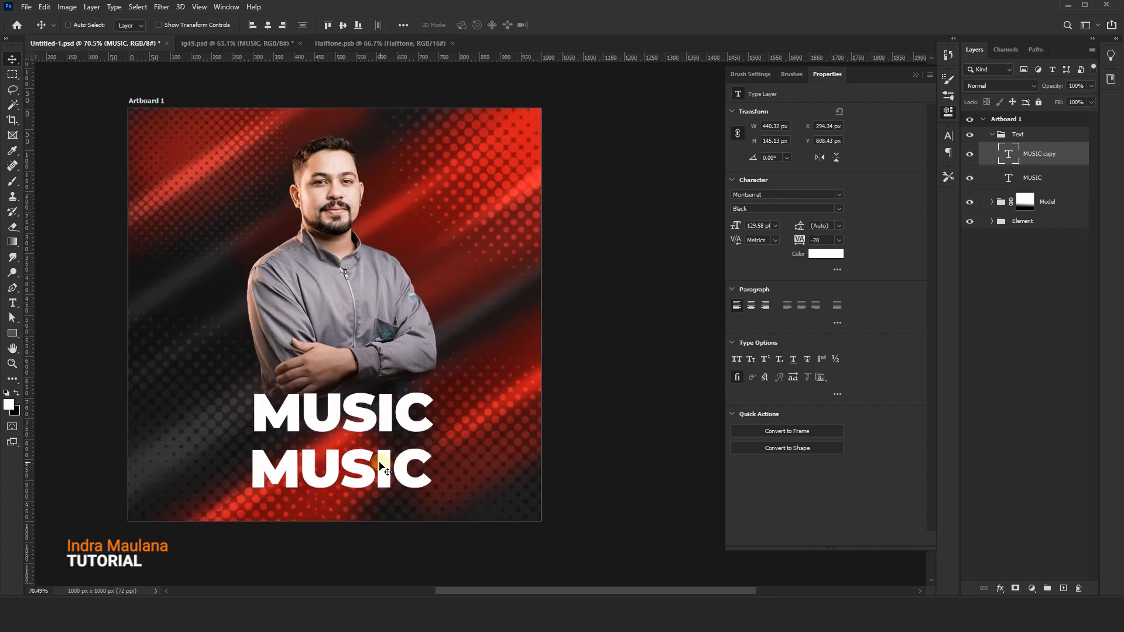
# Replace the wording of the duplicated text with "FESTIFAL"
pyautogui.click(13, 306)
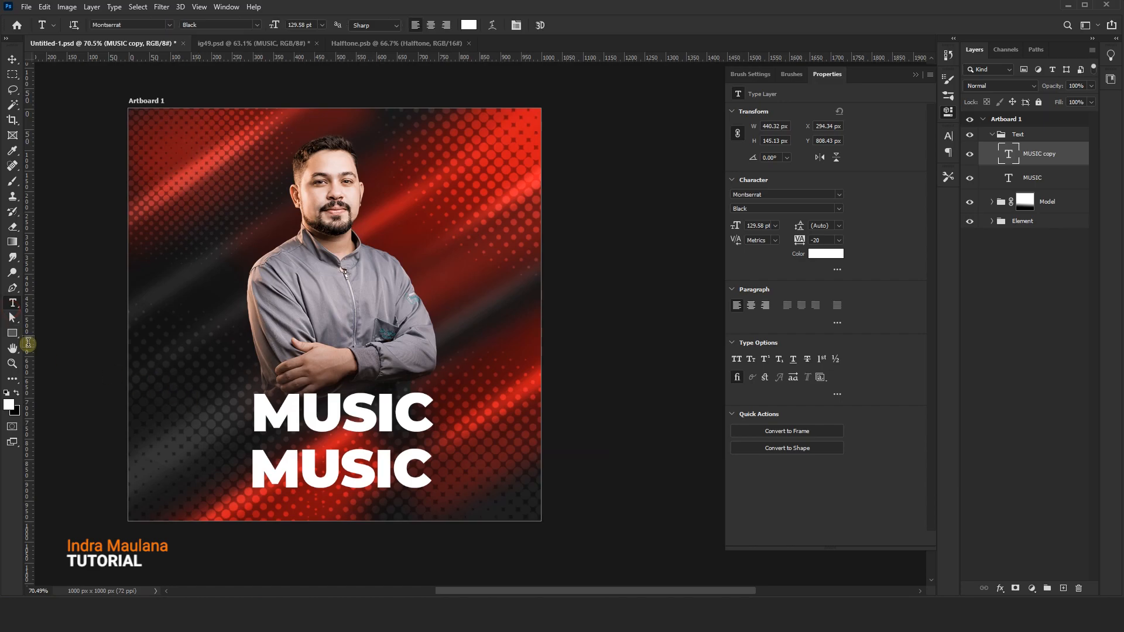
pyautogui.click(308, 490)
pyautogui.hotkey('ctrl', 'a')
pyautogui.write('festi')
pyautogui.press('BackSpace')
pyautogui.press('BackSpace')
pyautogui.press('BackSpace')
pyautogui.press('BackSpace')
pyautogui.press('BackSpace')
pyautogui.write('FESTIFAL')
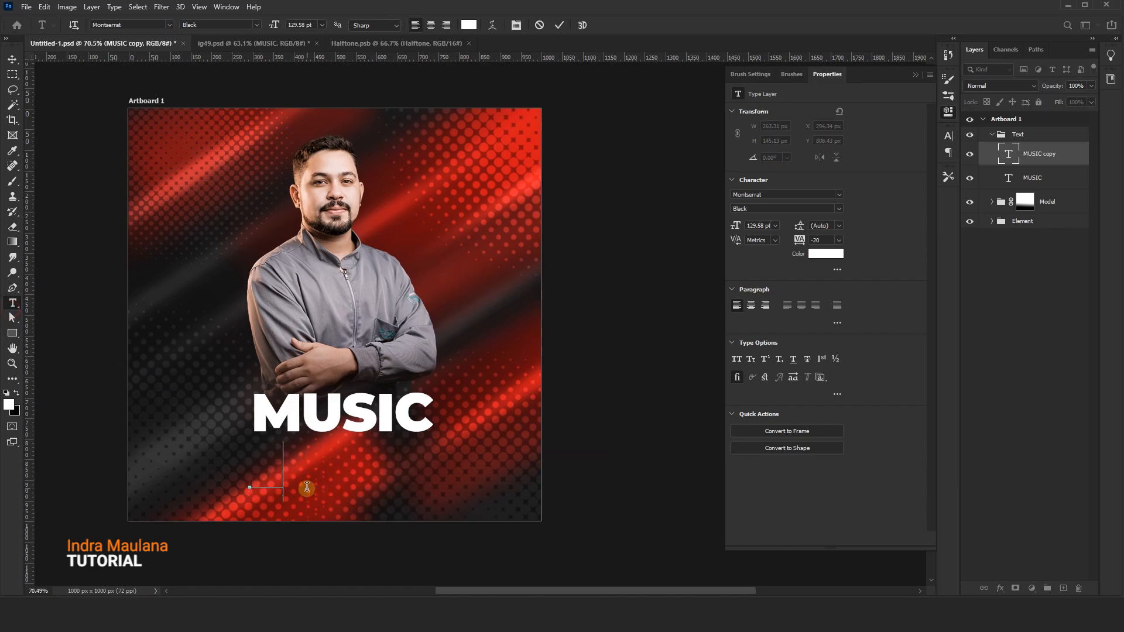
# Centre-align the FESTIFAL text and move it horizontally so it sits under MUSIC
pyautogui.hotkey('ctrl', 'a')
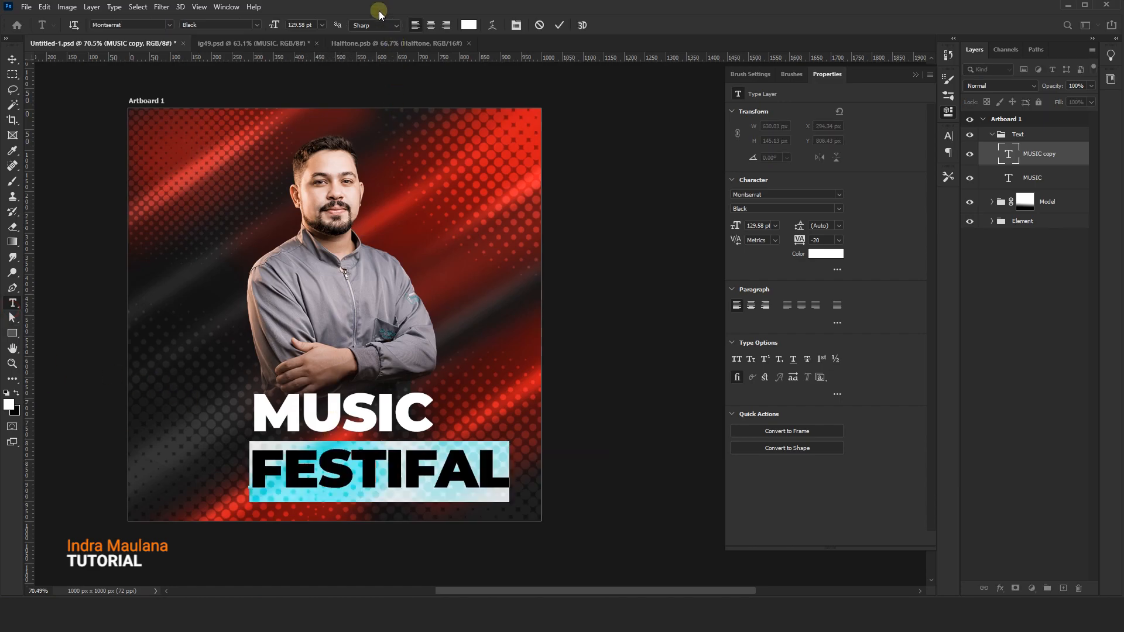
pyautogui.click(431, 29)
pyautogui.click(560, 25)
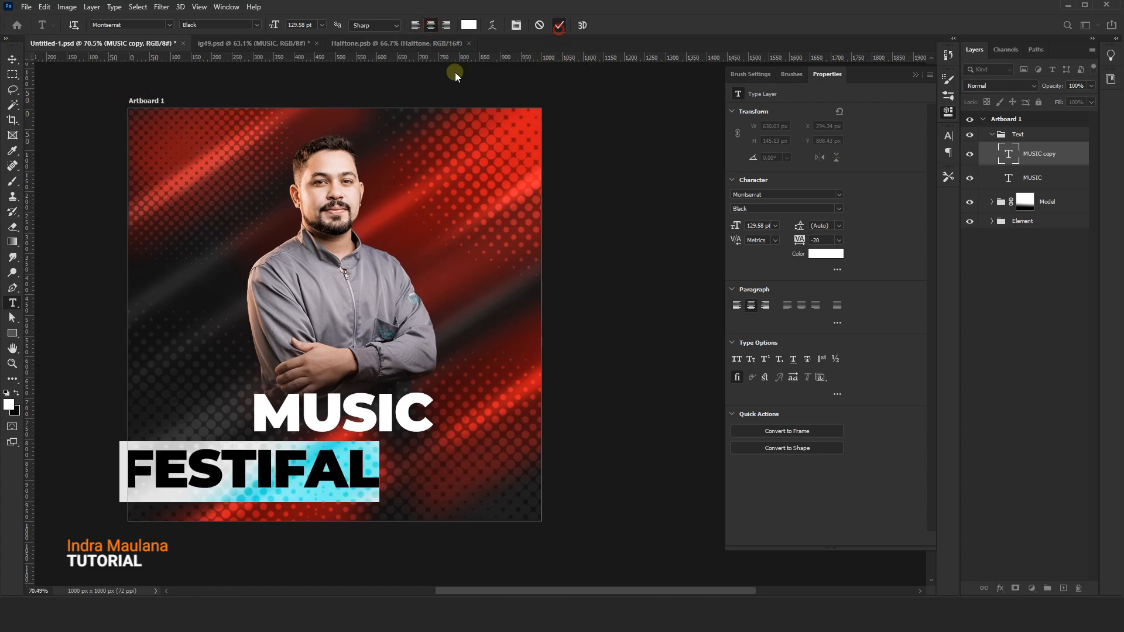
pyautogui.click(12, 59)
pyautogui.moveTo(232, 474); pyautogui.dragTo(311, 480)
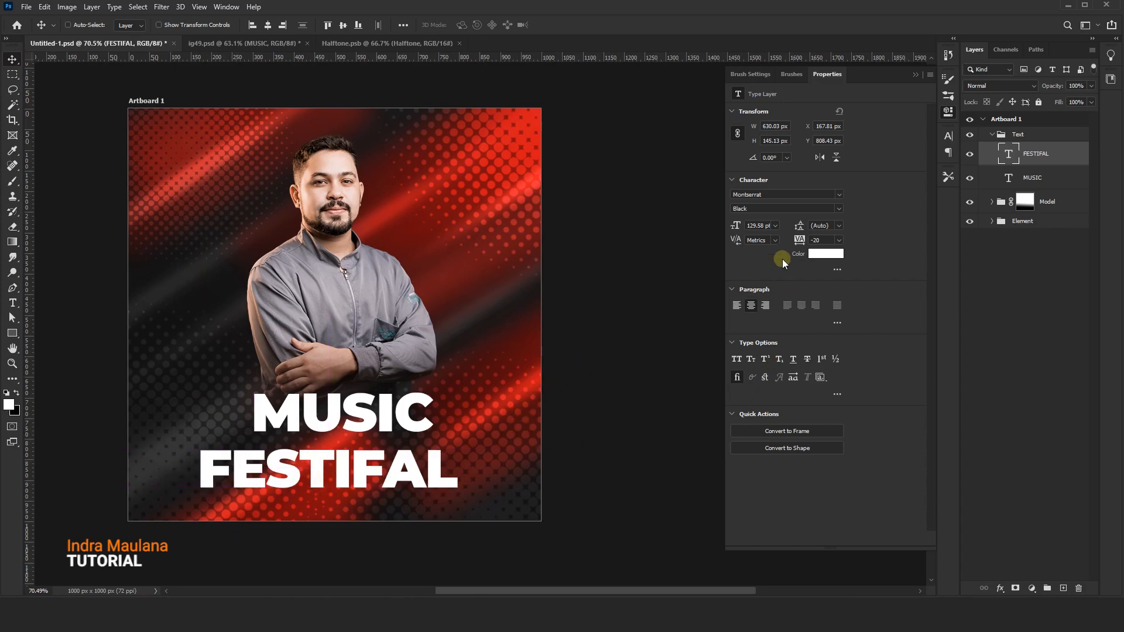
# Change the FESTIFAL text's font style to Montserrat ExtraBold
pyautogui.click(838, 194)
pyautogui.click(838, 195)
pyautogui.scroll(-1, 835, 206)
pyautogui.click(839, 209)
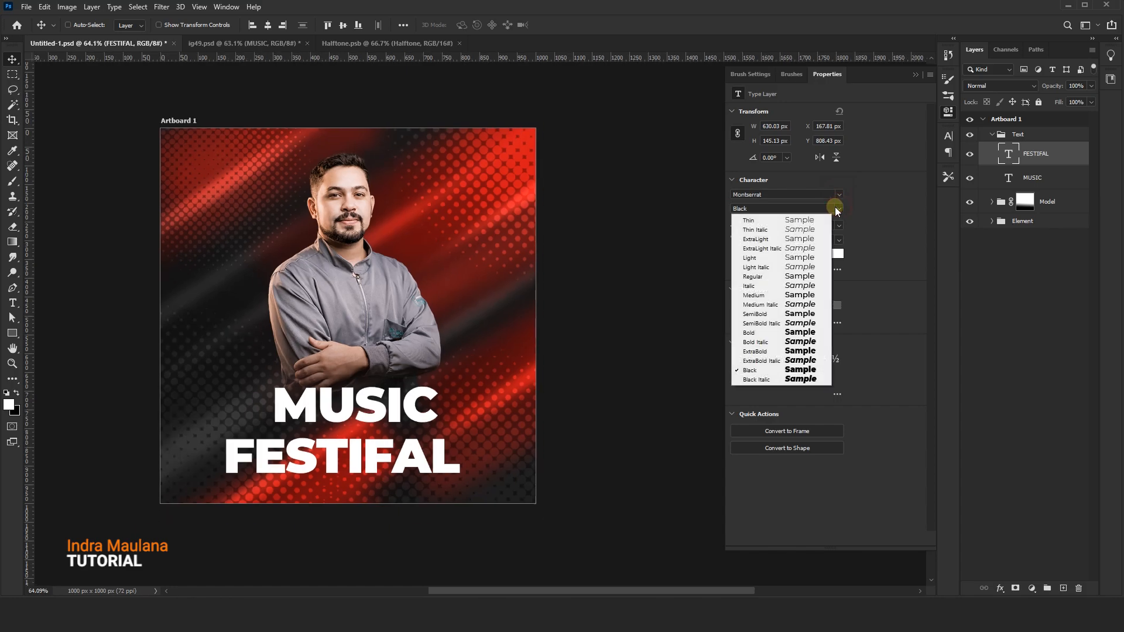
pyautogui.click(762, 220)
pyautogui.scroll(-10, 766, 212)
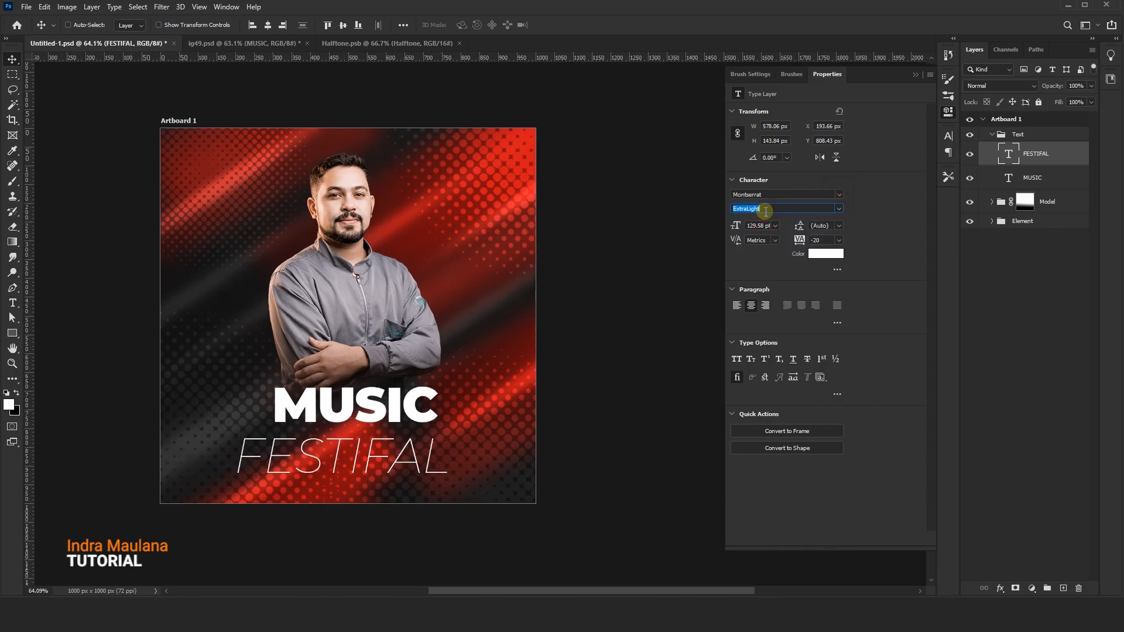
pyautogui.scroll(-4, 766, 212)
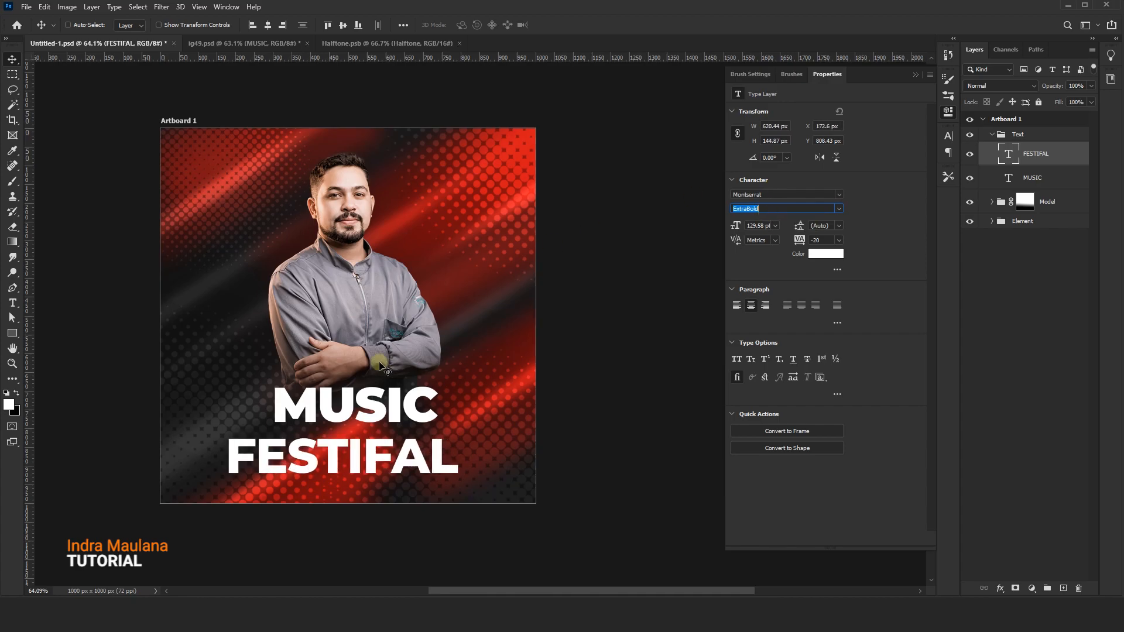
# Scale the FESTIFAL text down to about 73.26 pt and centre it beneath MUSIC
pyautogui.click(13, 56)
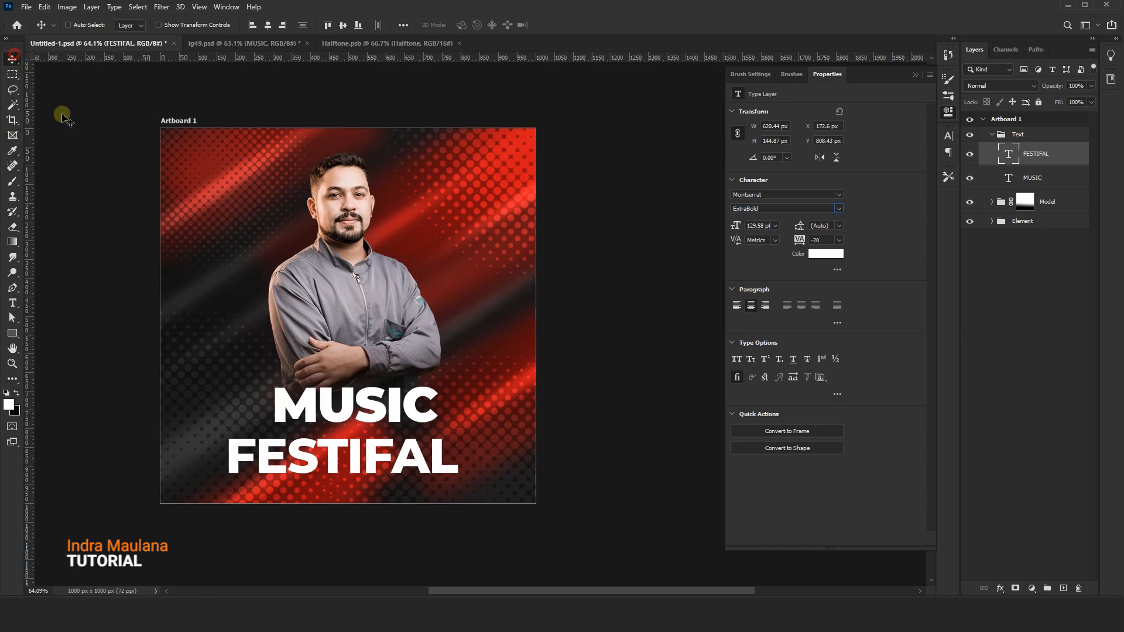
pyautogui.moveTo(388, 468); pyautogui.dragTo(406, 467)
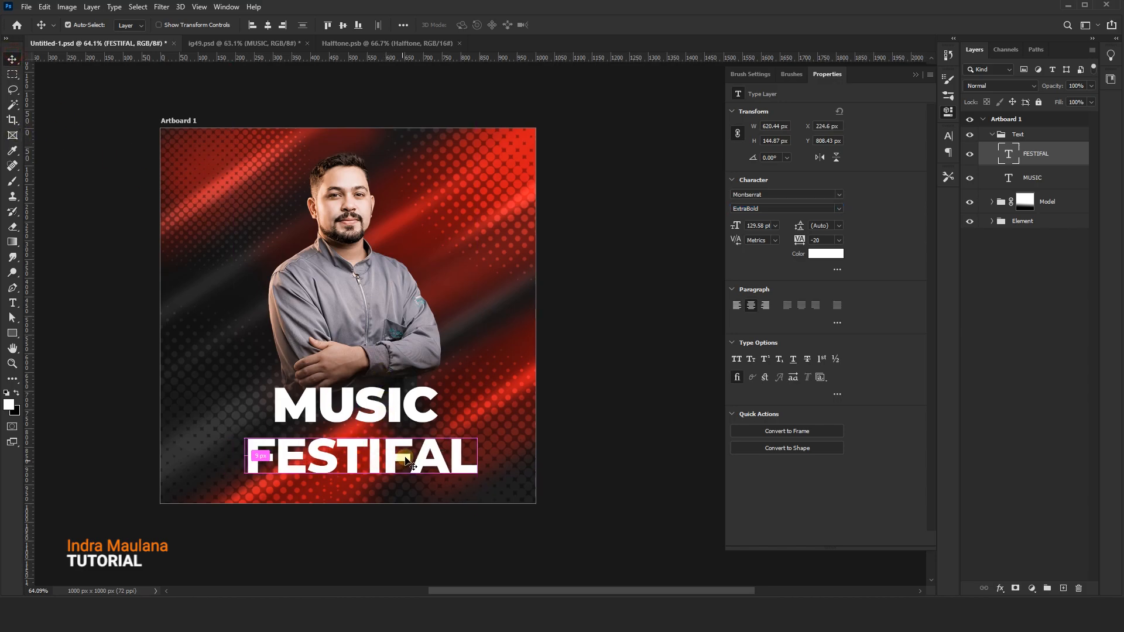
pyautogui.hotkey('ctrl', 't')
pyautogui.moveTo(472, 432); pyautogui.dragTo(436, 443)
pyautogui.moveTo(396, 463); pyautogui.dragTo(421, 433)
pyautogui.press('Return')
pyautogui.scroll(2, 406, 419)
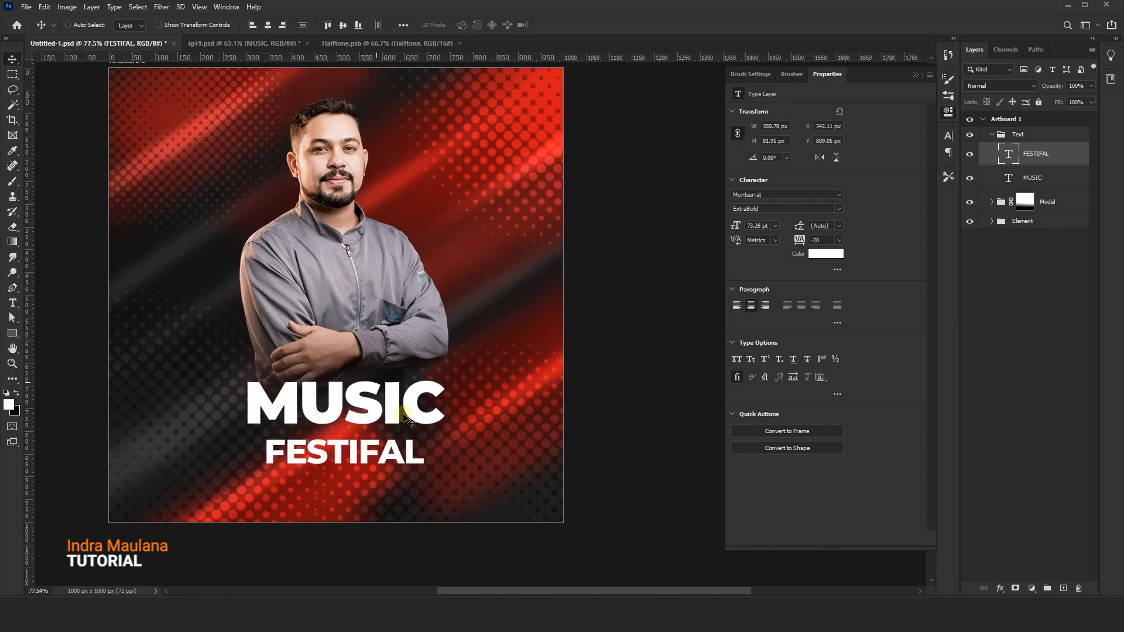
# Move the MUSIC and FESTIFAL text layers down together by about 14 px
pyautogui.scroll(1, 407, 419)
pyautogui.click(1048, 179)
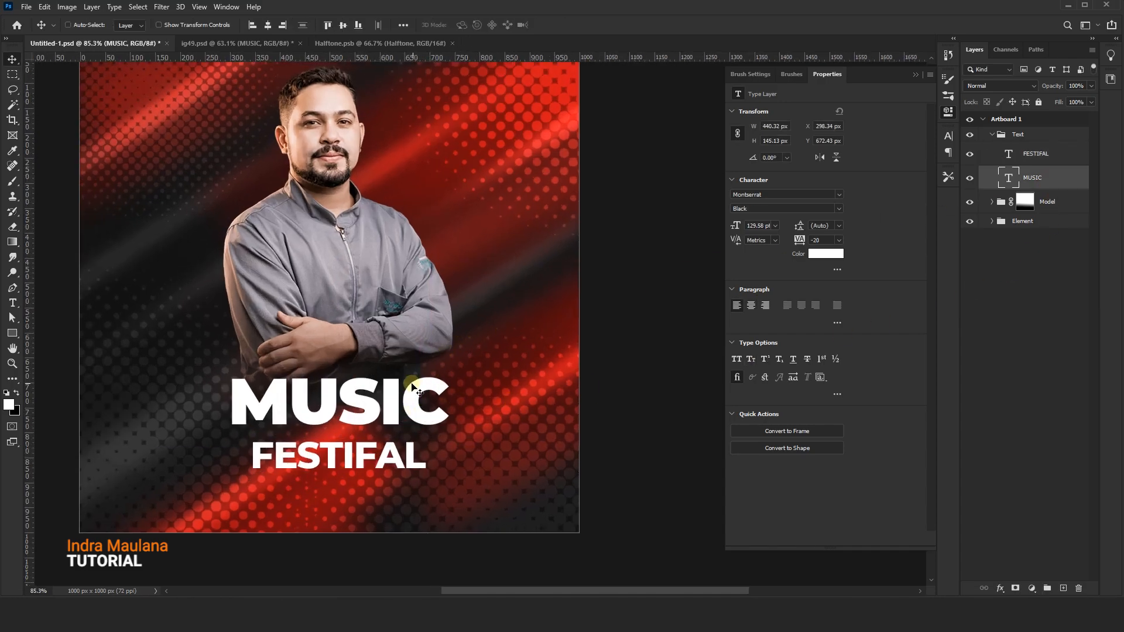
pyautogui.keyDown('shift'); pyautogui.click(1047, 156); pyautogui.keyUp('shift')
pyautogui.moveTo(433, 402); pyautogui.dragTo(431, 409)
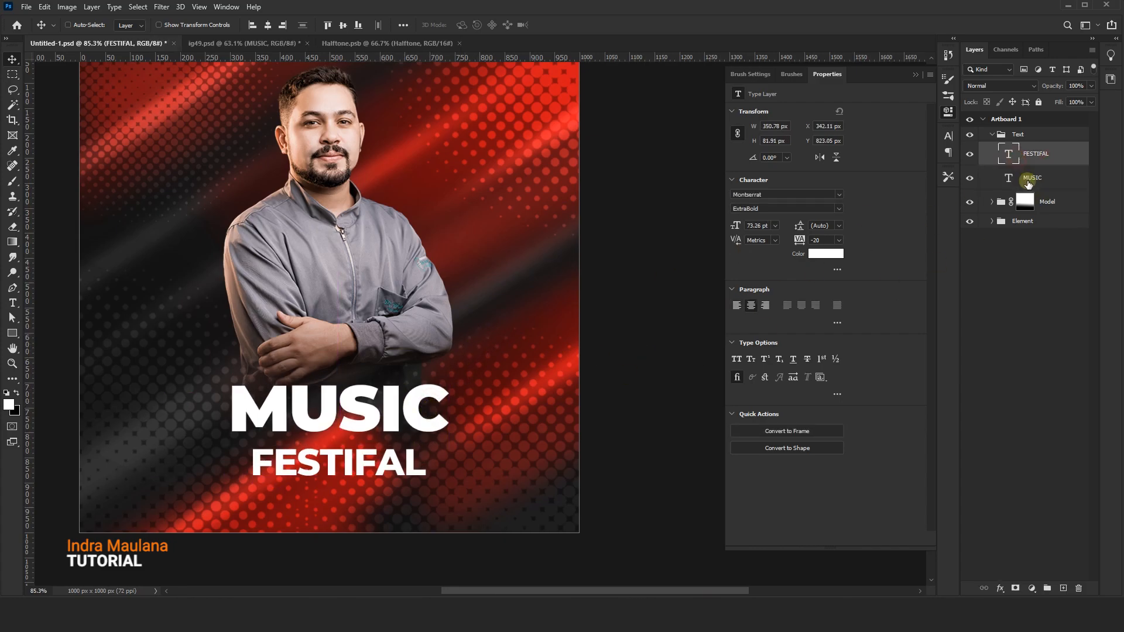
# Centre-align the MUSIC text and move it horizontally so it sits centred above FESTIFAL
pyautogui.click(1021, 181)
pyautogui.click(973, 179)
pyautogui.click(973, 180)
pyautogui.doubleClick(1013, 178)
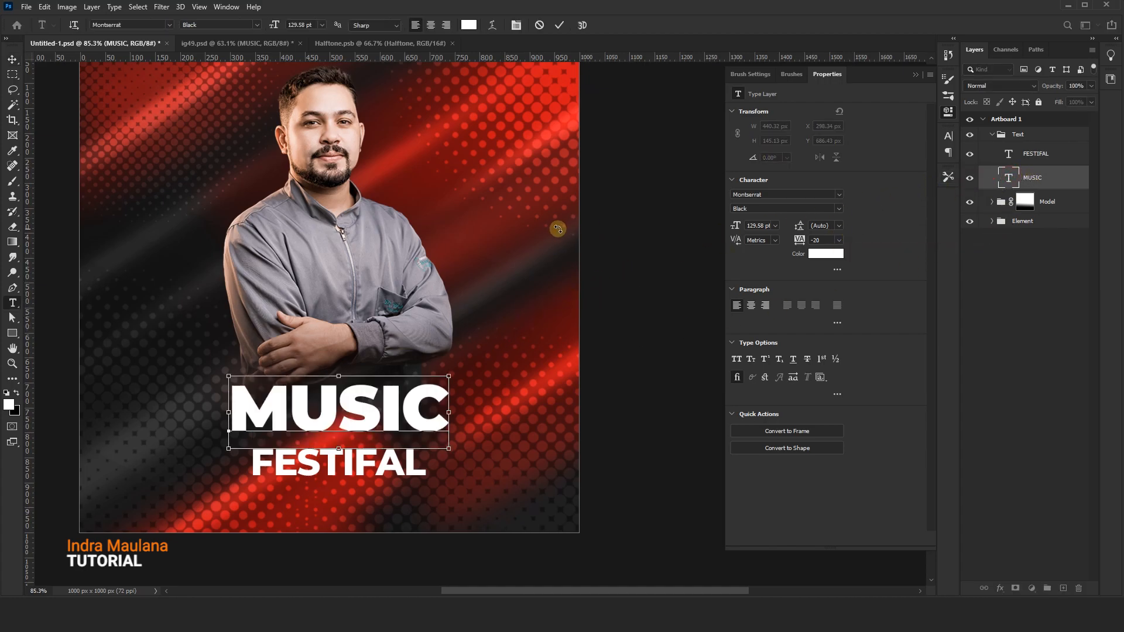
pyautogui.hotkey('ctrl', 'a')
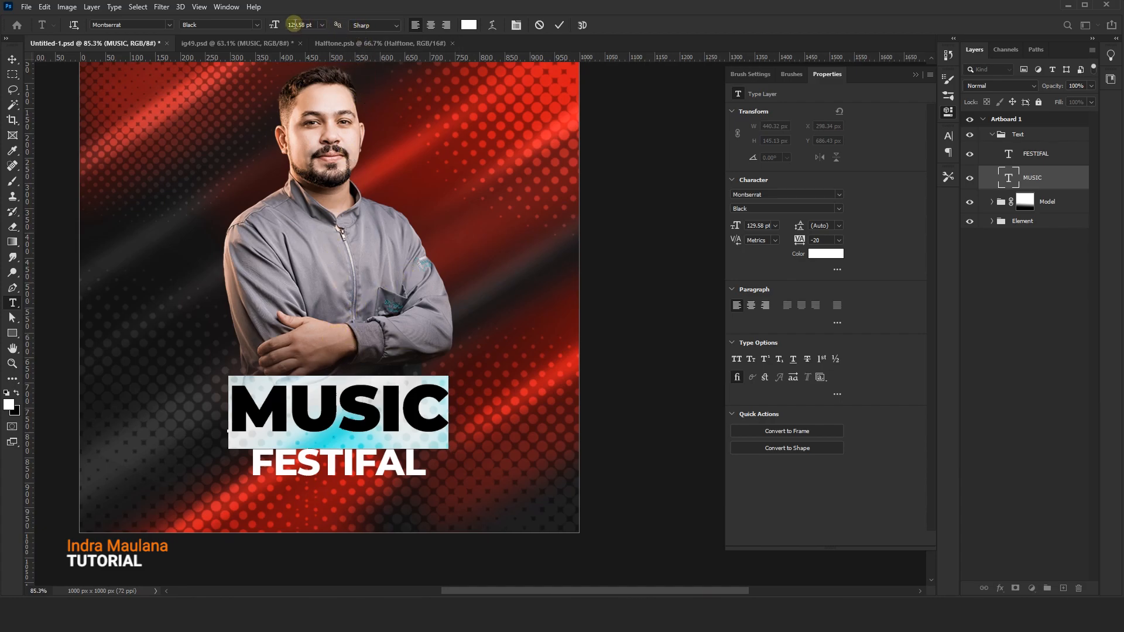
pyautogui.moveTo(274, 25); pyautogui.dragTo(281, 25)
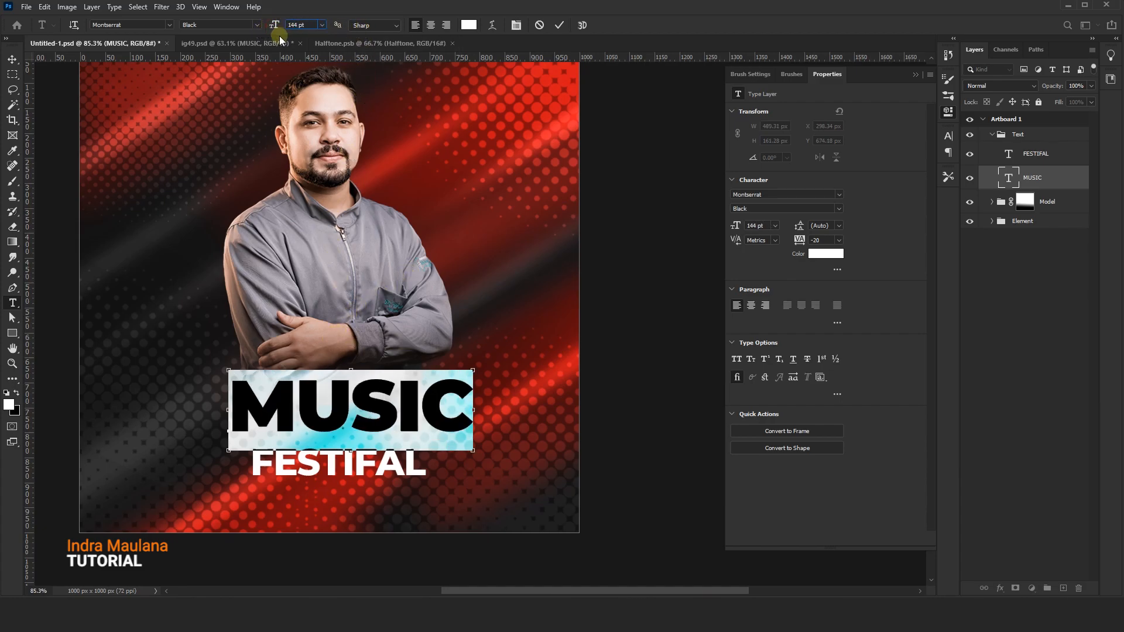
pyautogui.hotkey('ctrl', 'z')
pyautogui.click(425, 26)
pyautogui.click(559, 26)
pyautogui.click(11, 59)
pyautogui.moveTo(258, 367); pyautogui.dragTo(343, 386)
# Set the tracking of the MUSIC text to 0
pyautogui.click(1007, 179)
pyautogui.doubleClick(1006, 178)
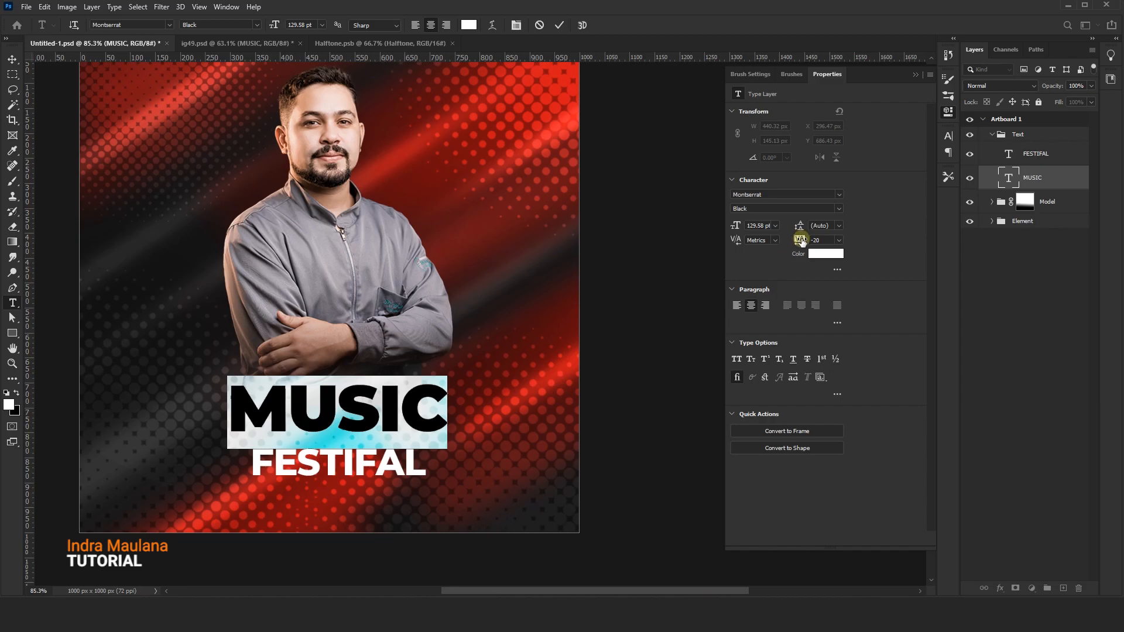
pyautogui.moveTo(798, 242); pyautogui.dragTo(800, 241)
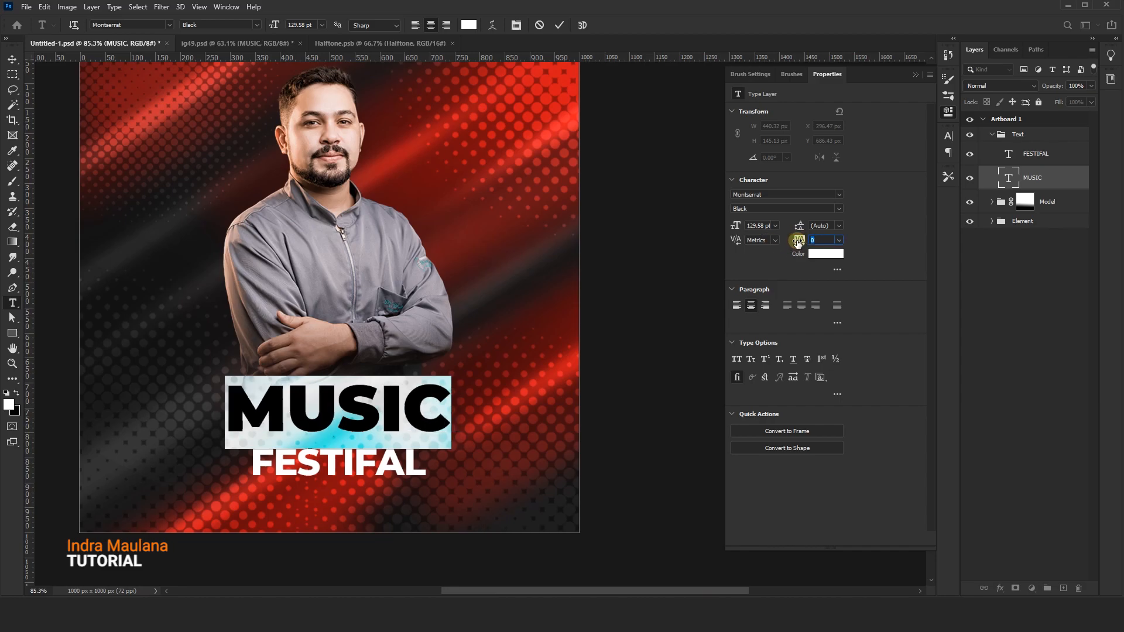
pyautogui.click(544, 25)
pyautogui.press('v')
# Move the MUSIC layer above the FESTIFAL layer inside the Text group
pyautogui.scroll(1, 413, 240)
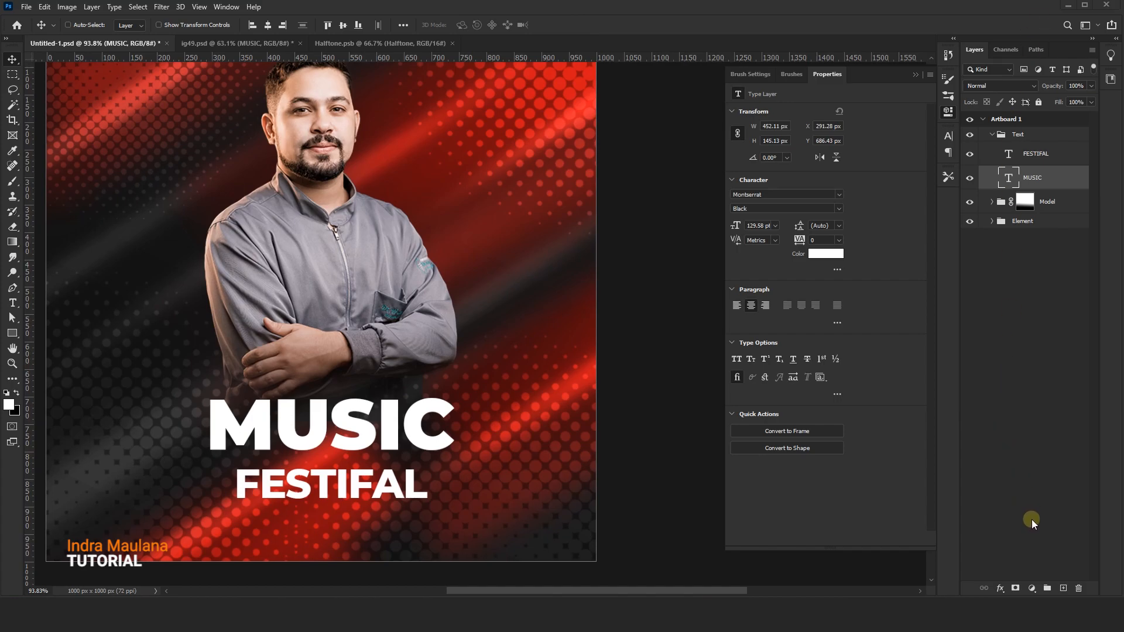
pyautogui.click(1044, 155)
pyautogui.click(1040, 180)
pyautogui.moveTo(1027, 180); pyautogui.dragTo(1027, 154)
# Add a Bevel & Emboss effect to the MUSIC layer: Inner Bevel, Smooth, depth 292%, size 51 px, soften 13 px
pyautogui.click(1032, 588)
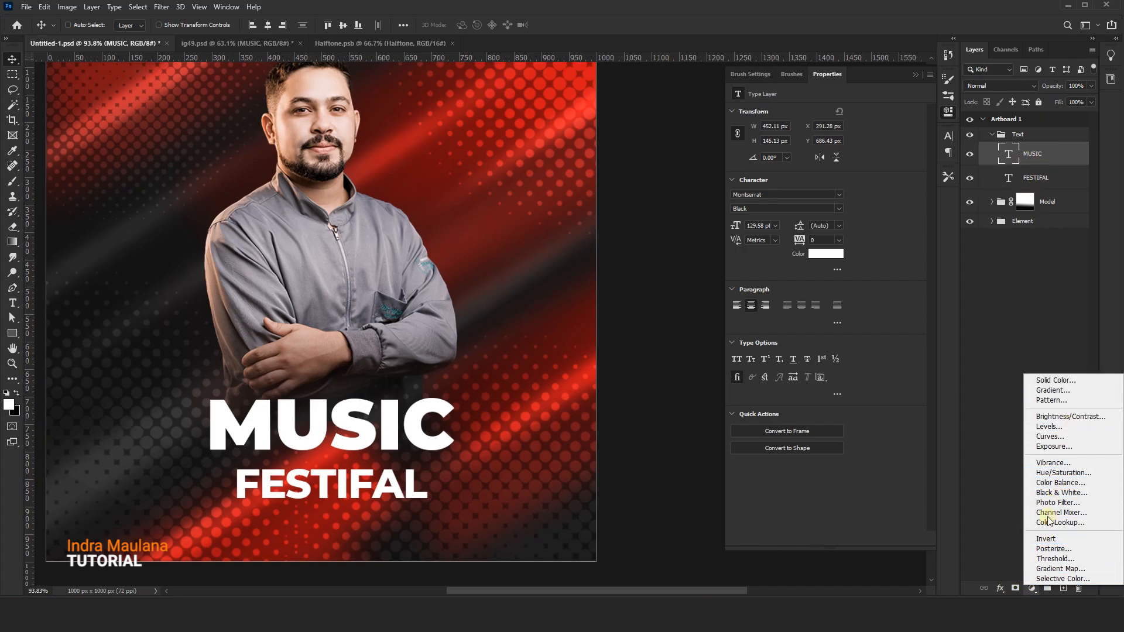
pyautogui.click(1000, 588)
pyautogui.click(1000, 590)
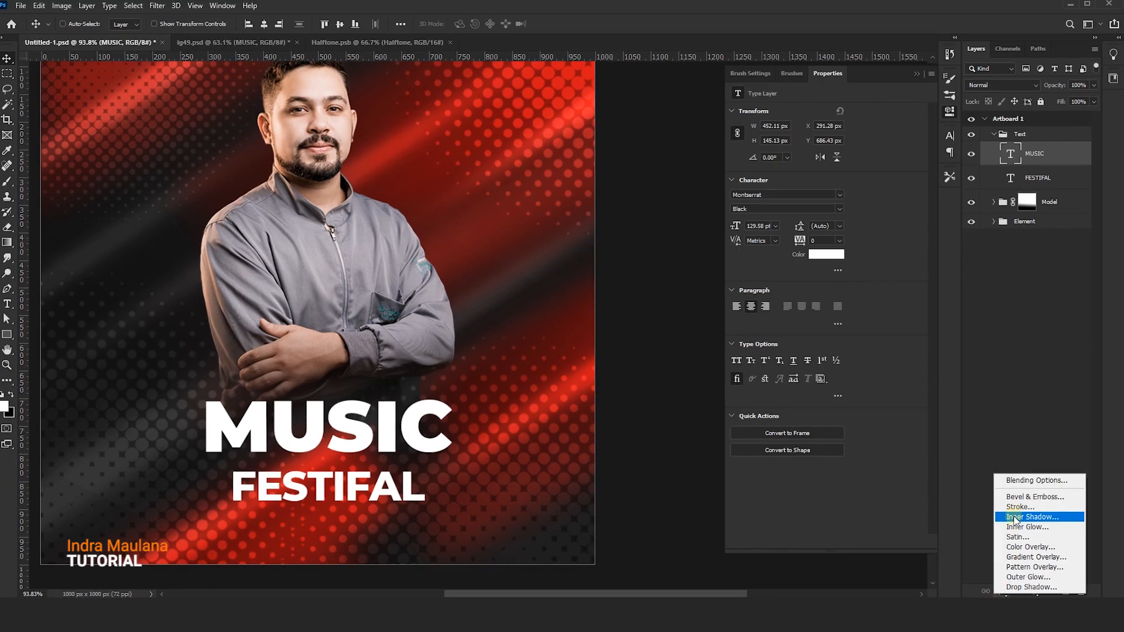
pyautogui.click(1066, 525)
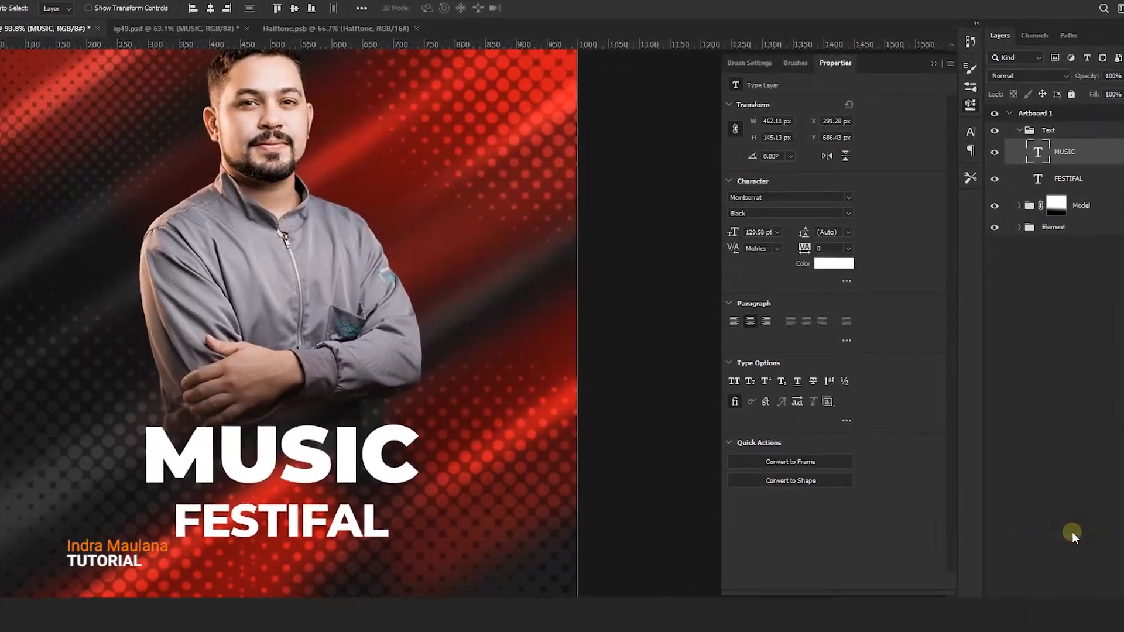
pyautogui.moveTo(562, 11); pyautogui.dragTo(555, 61)
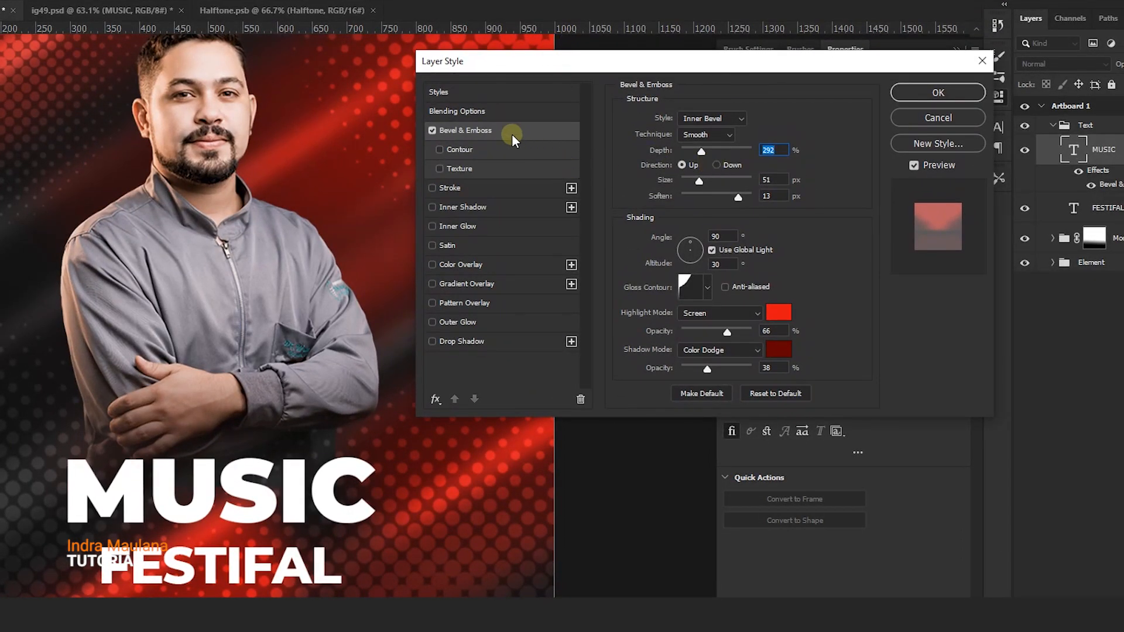
pyautogui.click(771, 150)
pyautogui.click(772, 180)
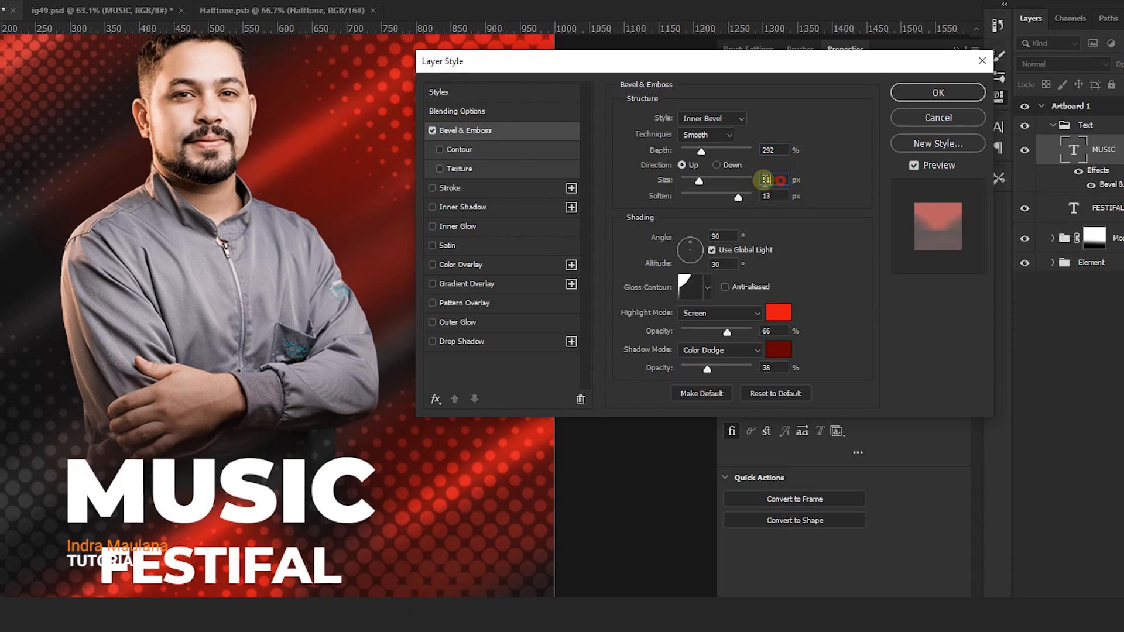
pyautogui.doubleClick(772, 196)
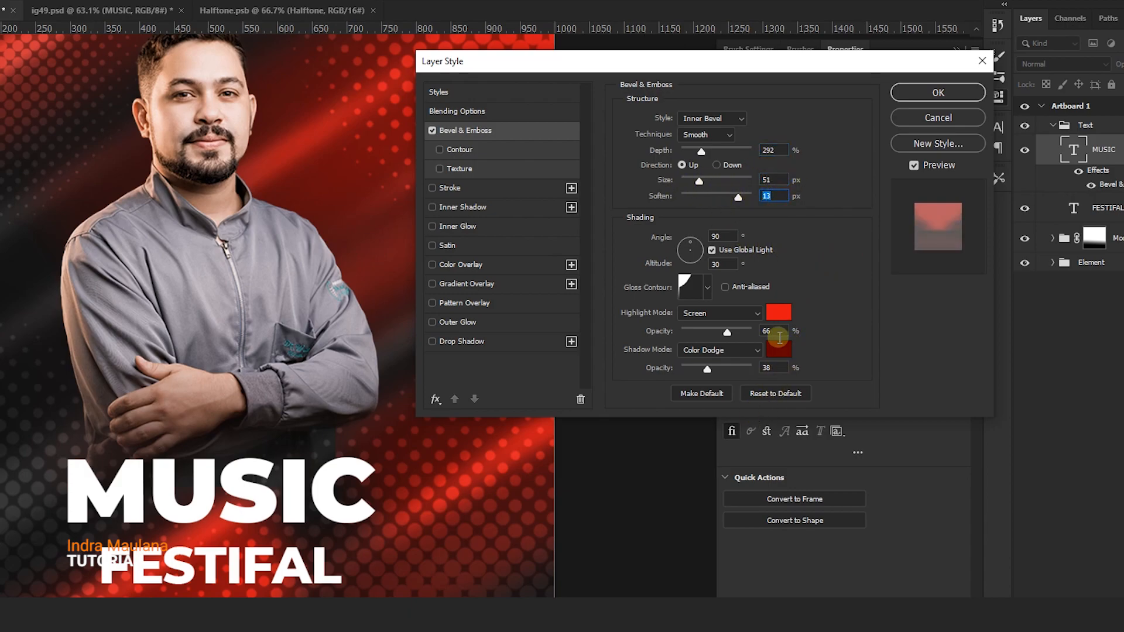
pyautogui.press('Down')
pyautogui.press('Down')
pyautogui.press('Down')
pyautogui.write('13')
# Add a white Inner Shadow to MUSIC in Screen mode with 100% opacity and 2 px distance, leaving Inner Glow off
pyautogui.click(456, 227)
pyautogui.click(433, 226)
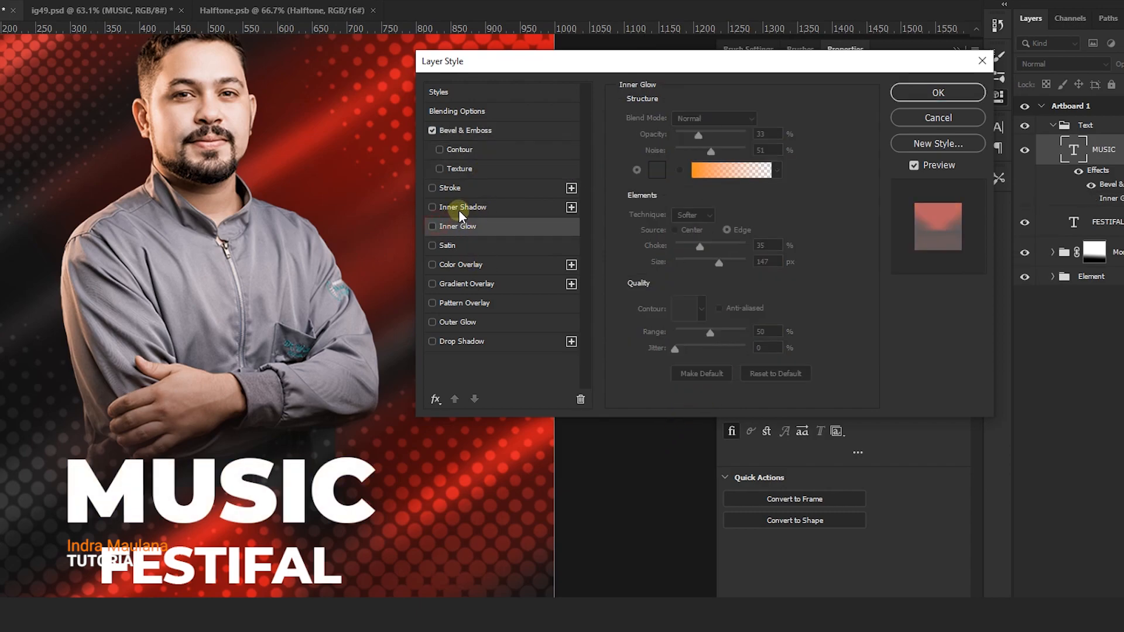
pyautogui.click(457, 209)
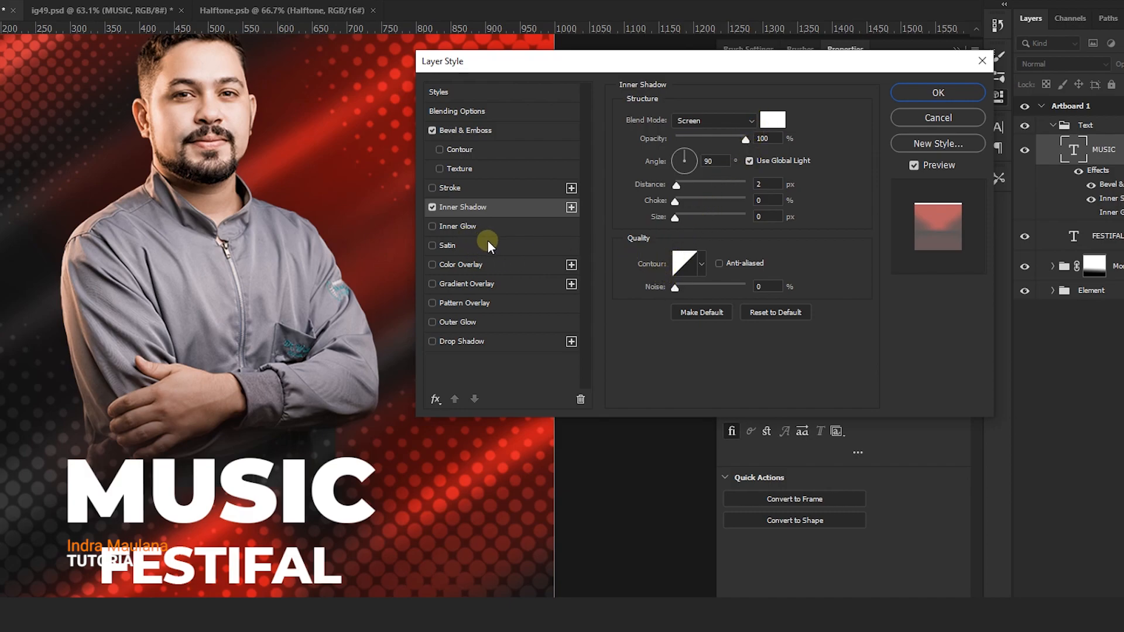
# Add a Color Overlay to MUSIC using colour #550000 in Normal mode at 100% opacity
pyautogui.click(464, 268)
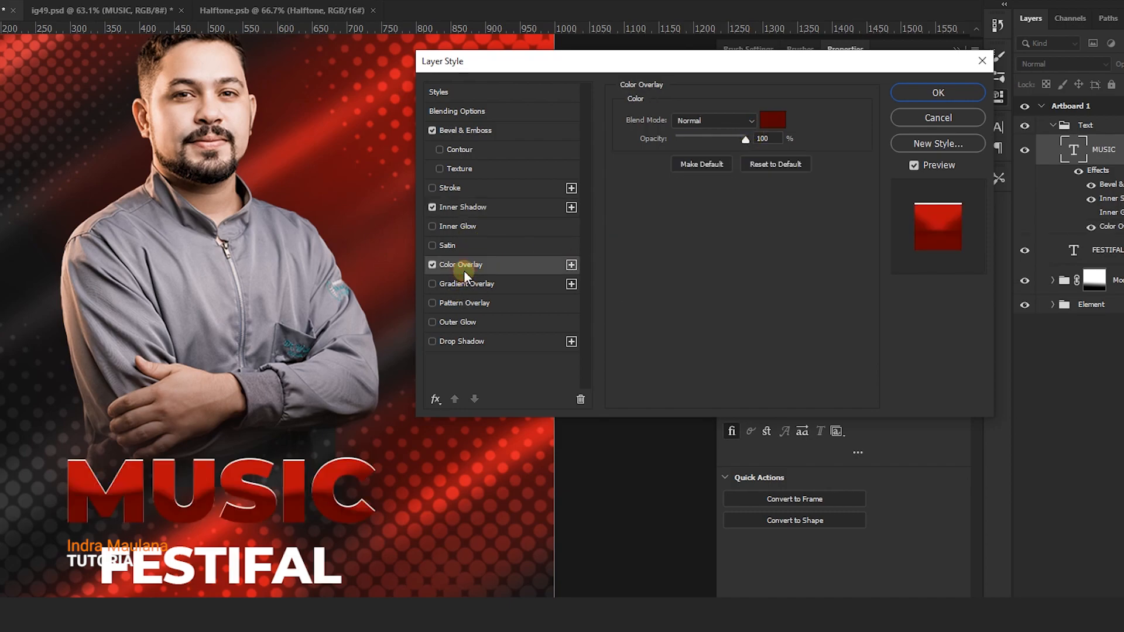
pyautogui.click(773, 120)
pyautogui.click(856, 336)
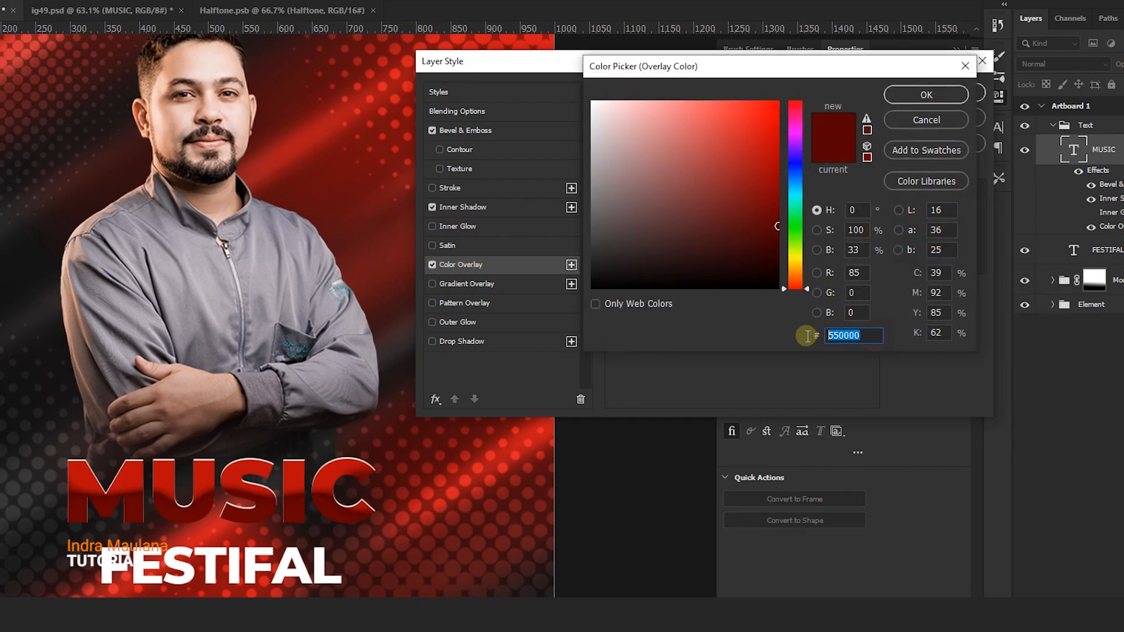
pyautogui.click(927, 94)
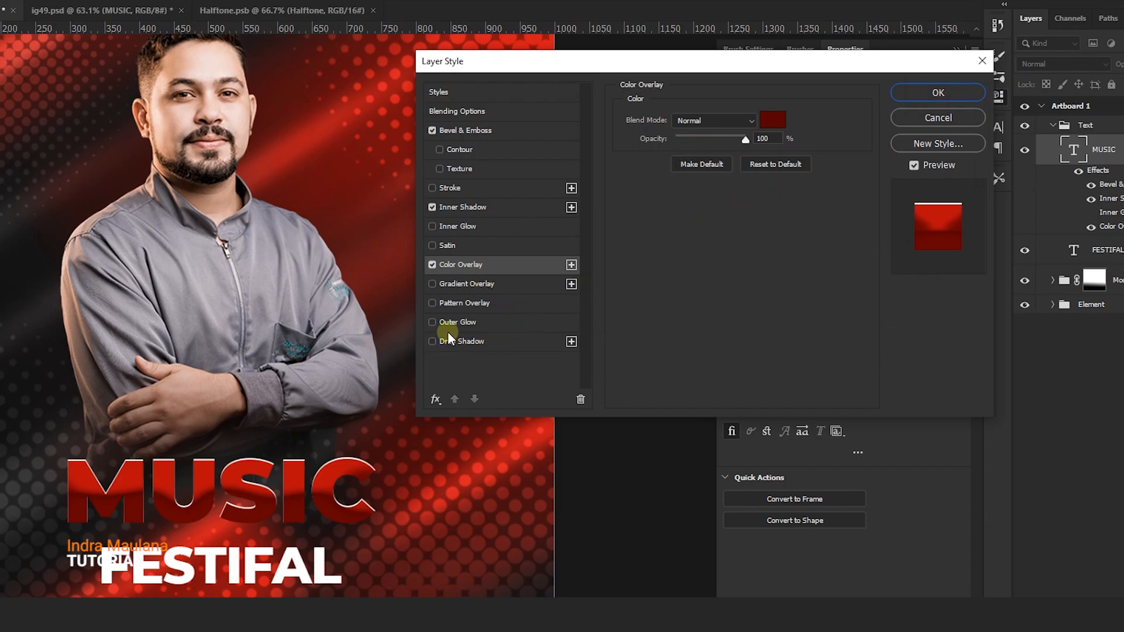
# Leave Gradient Overlay off and add a red Outer Glow to MUSIC: Screen, opacity 34%, noise 0, spread 27%, size 18 px
pyautogui.click(452, 287)
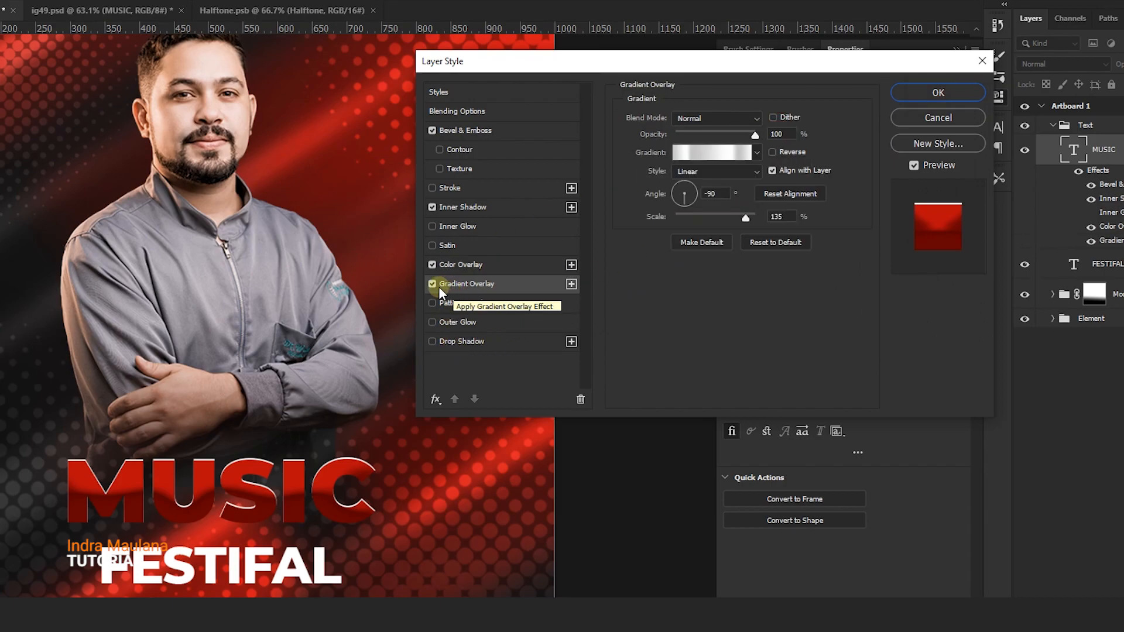
pyautogui.click(432, 286)
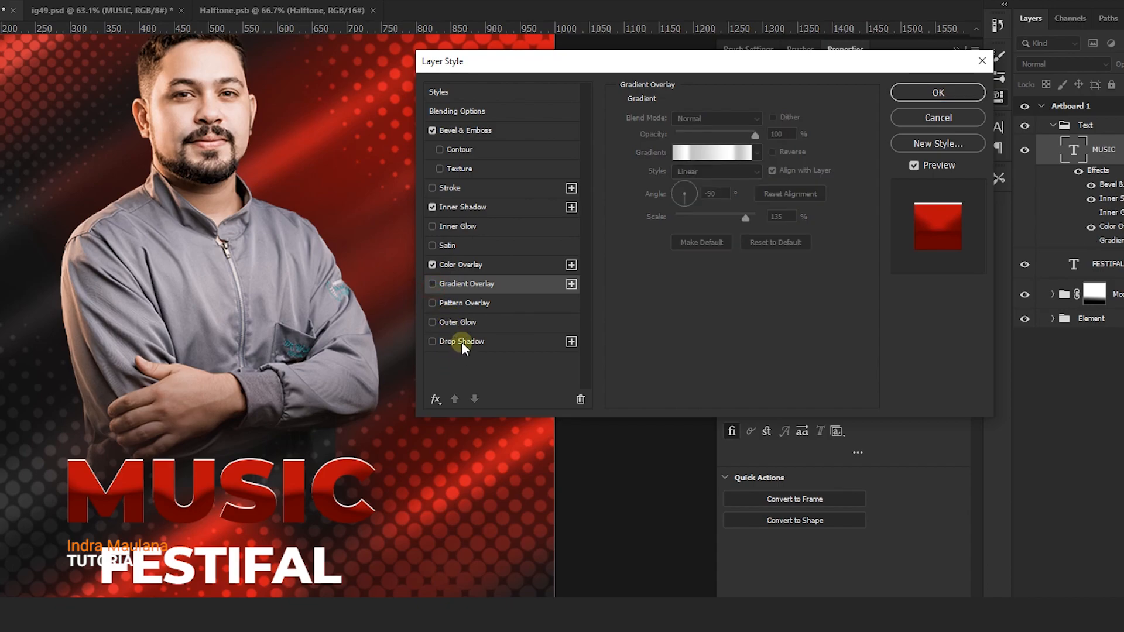
pyautogui.click(463, 325)
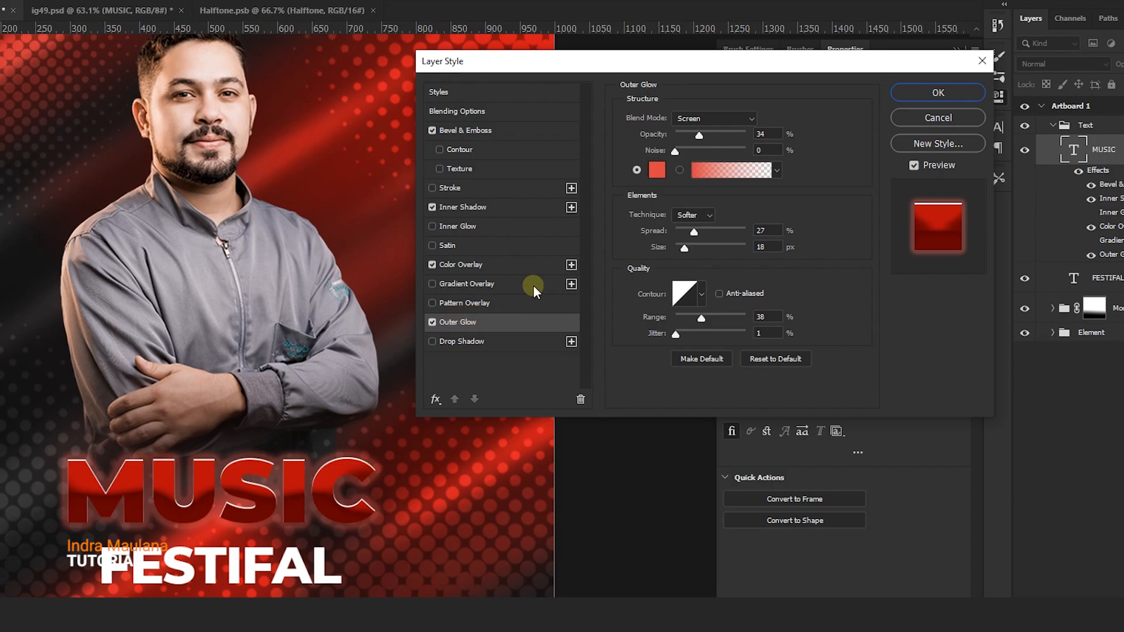
pyautogui.click(755, 134)
pyautogui.press('Tab')
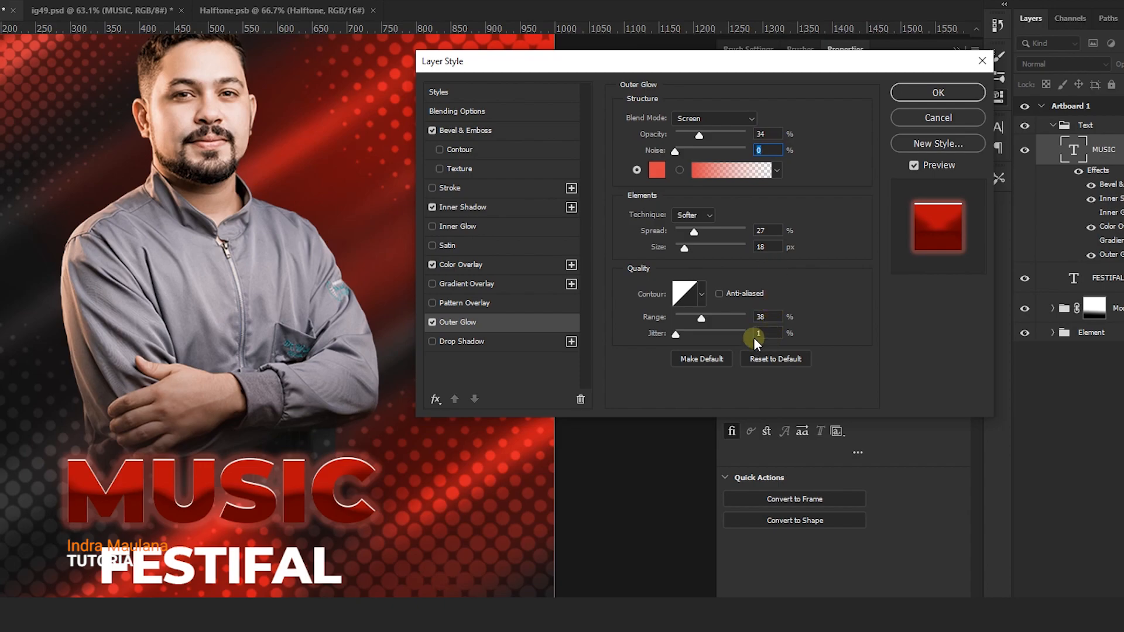
# Add a black Multiply Drop Shadow to MUSIC at 90° with 14 px distance, plus a Stroke coloured #ff191b
pyautogui.click(480, 340)
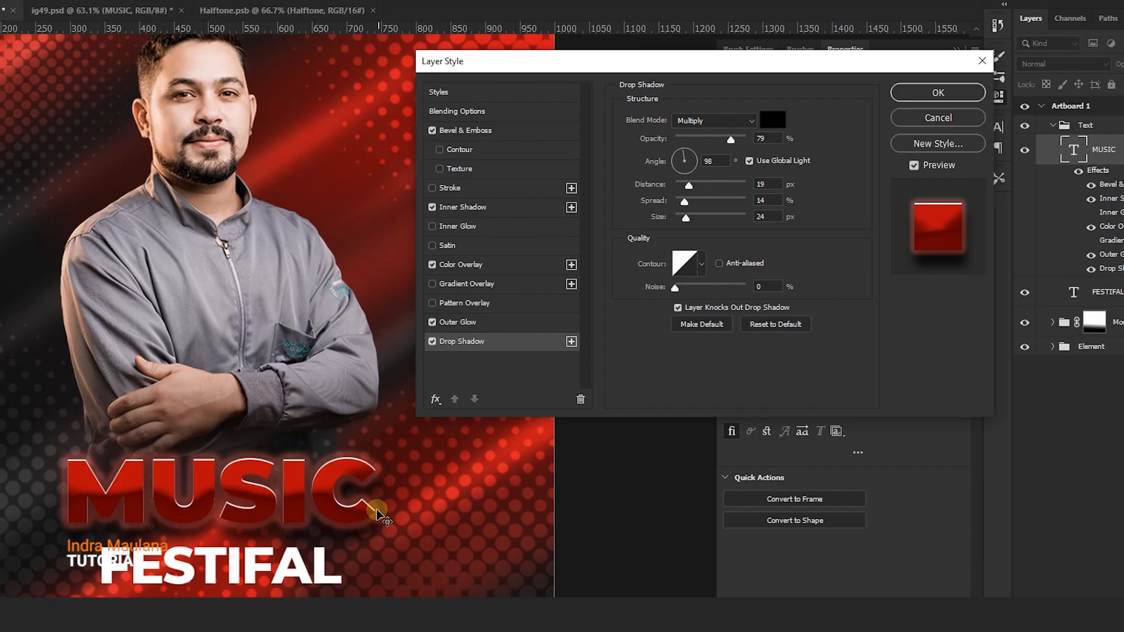
pyautogui.moveTo(378, 513); pyautogui.dragTo(377, 510)
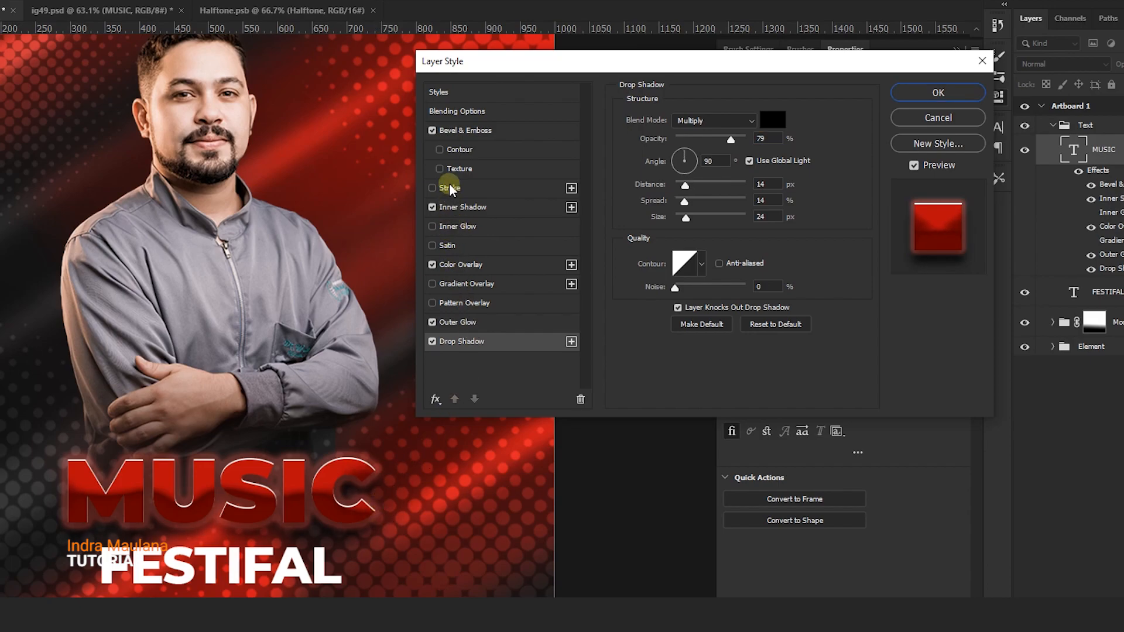
pyautogui.click(456, 188)
pyautogui.click(765, 116)
pyautogui.click(657, 226)
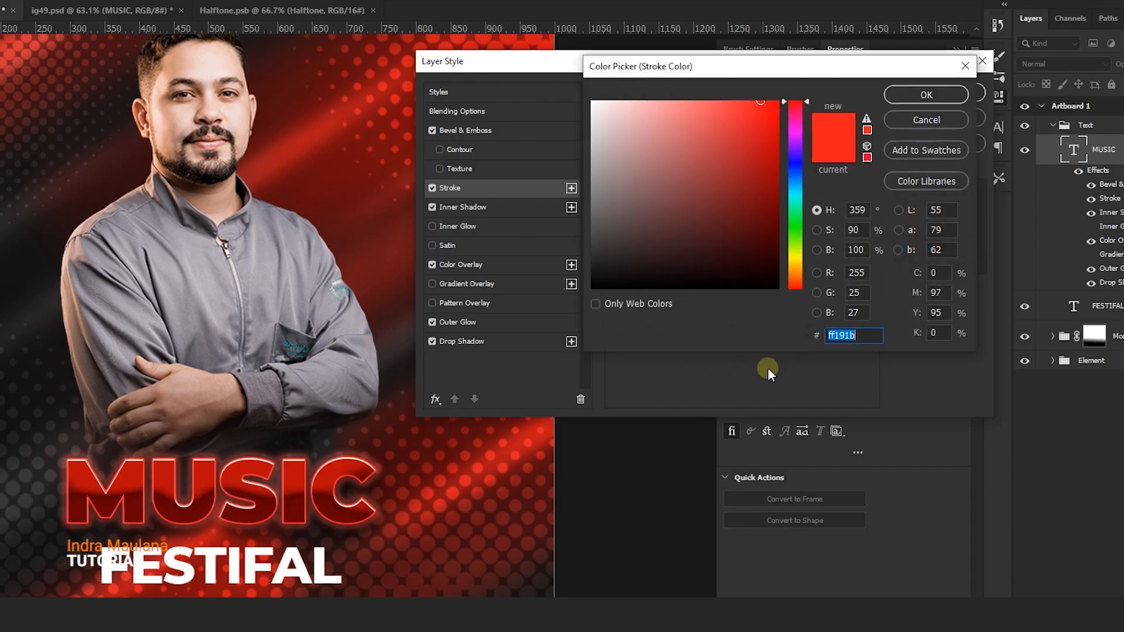
pyautogui.click(926, 95)
# Use #e31111 for the bevel highlight and #630000 for the bevel shadow, and apply the layer style to MUSIC
pyautogui.click(478, 131)
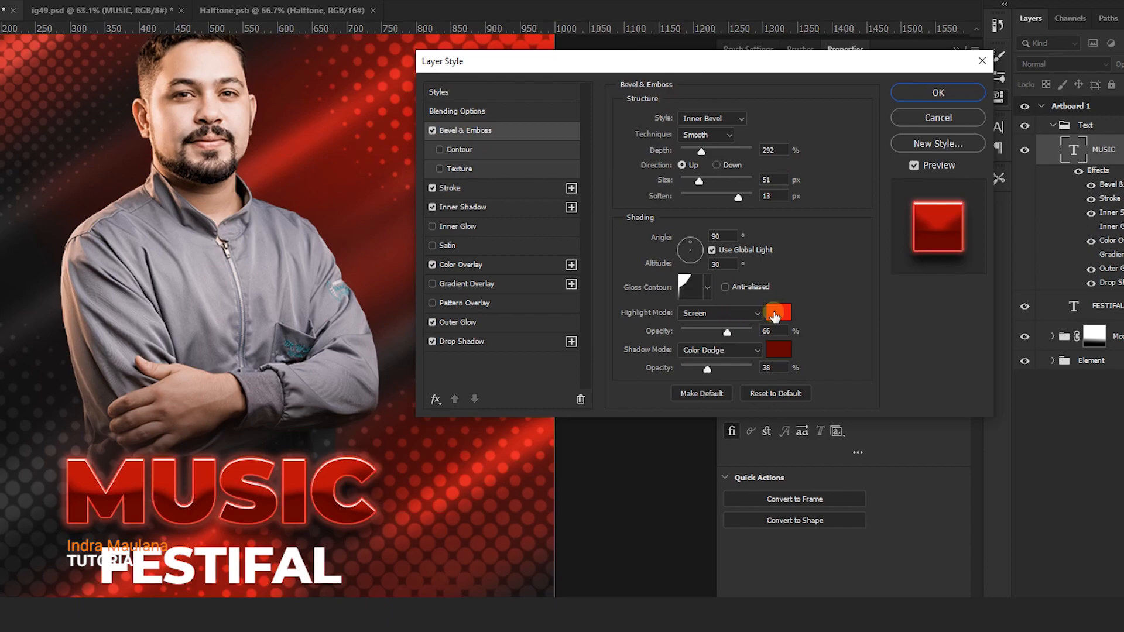
pyautogui.click(774, 315)
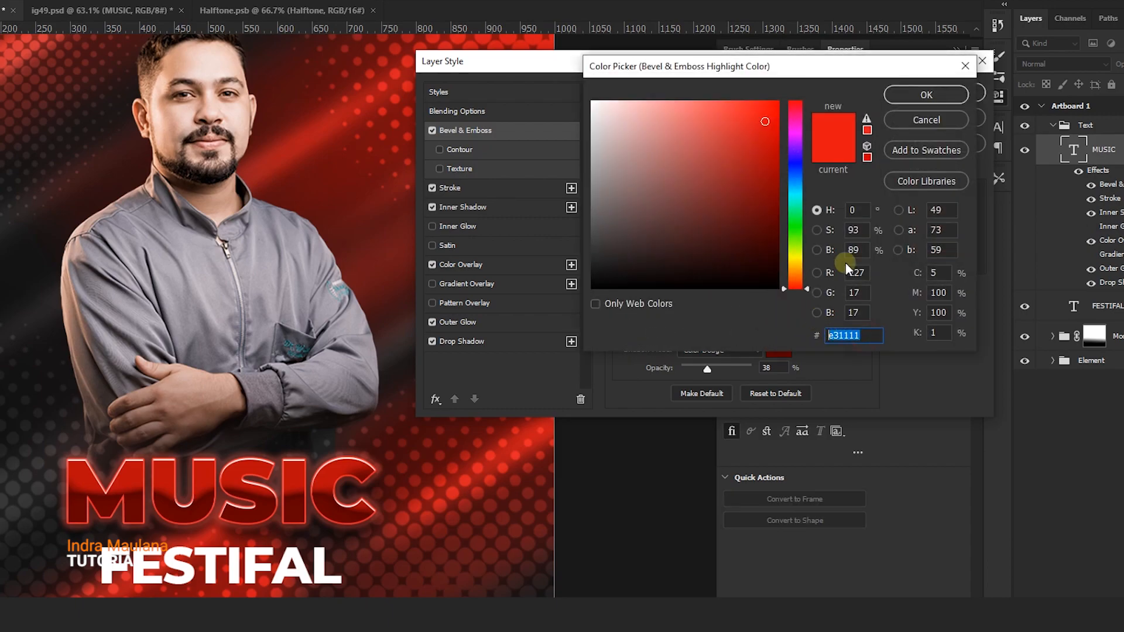
pyautogui.click(926, 95)
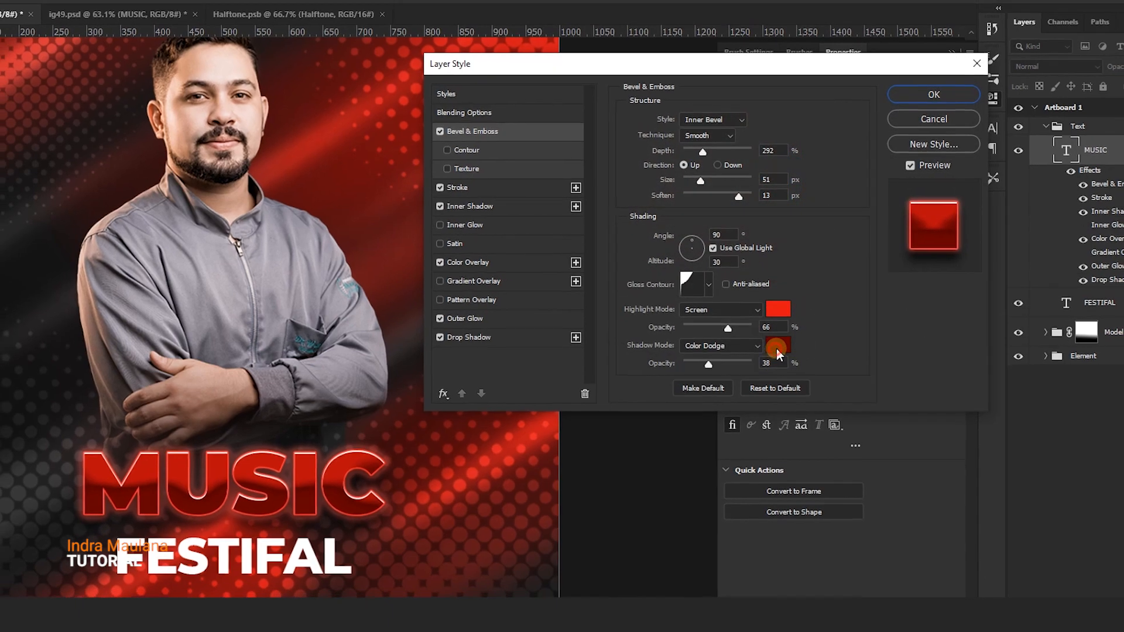
pyautogui.click(775, 349)
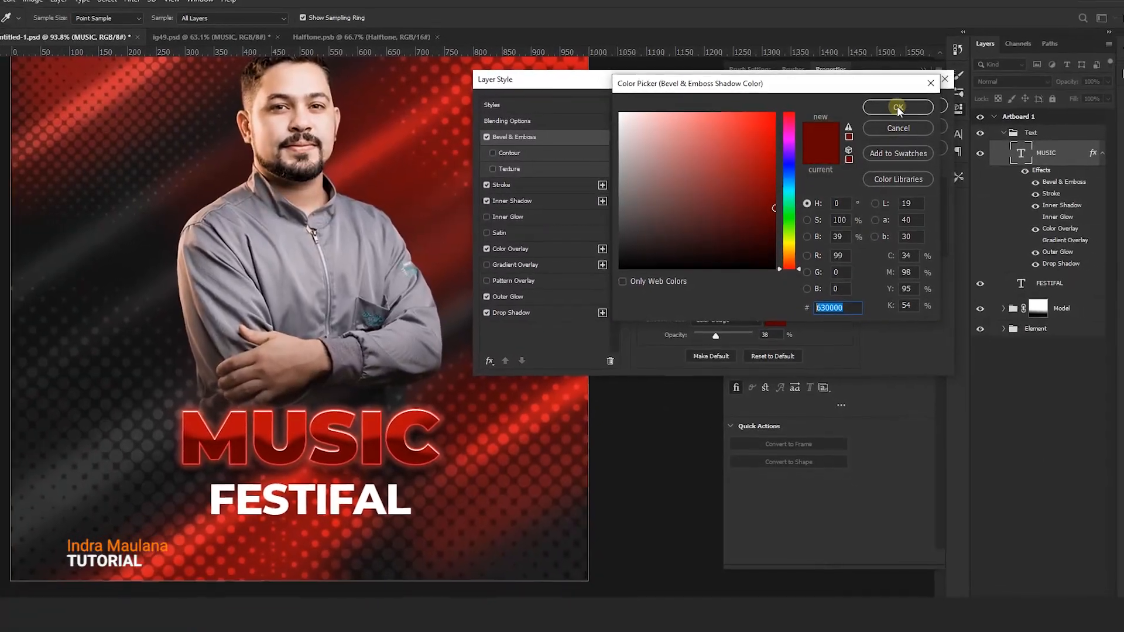
pyautogui.click(897, 106)
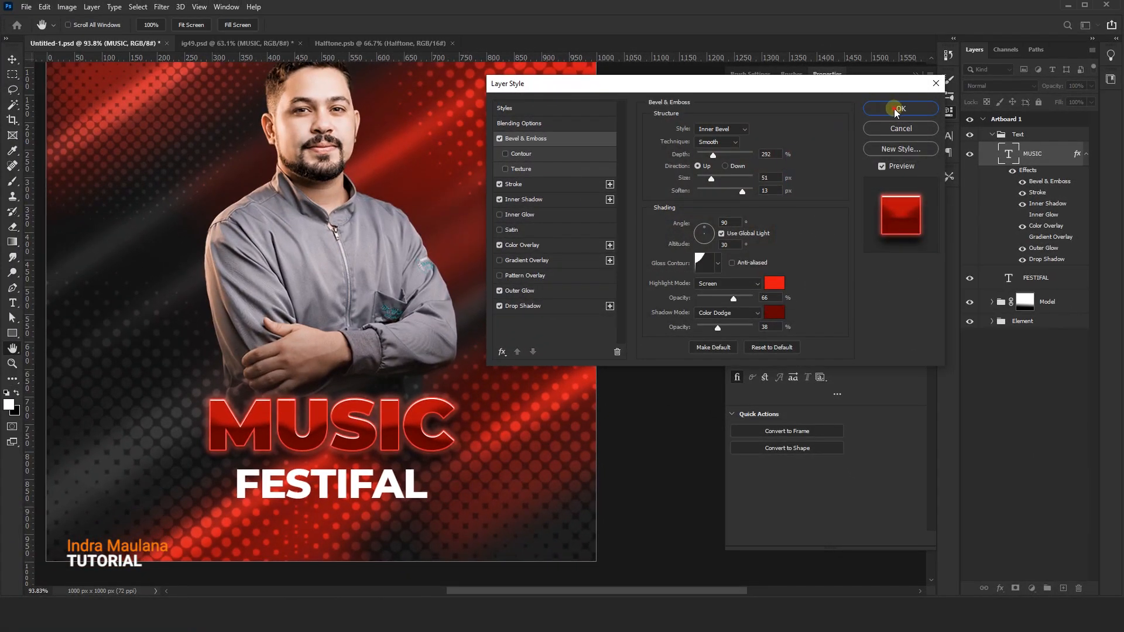
pyautogui.click(895, 108)
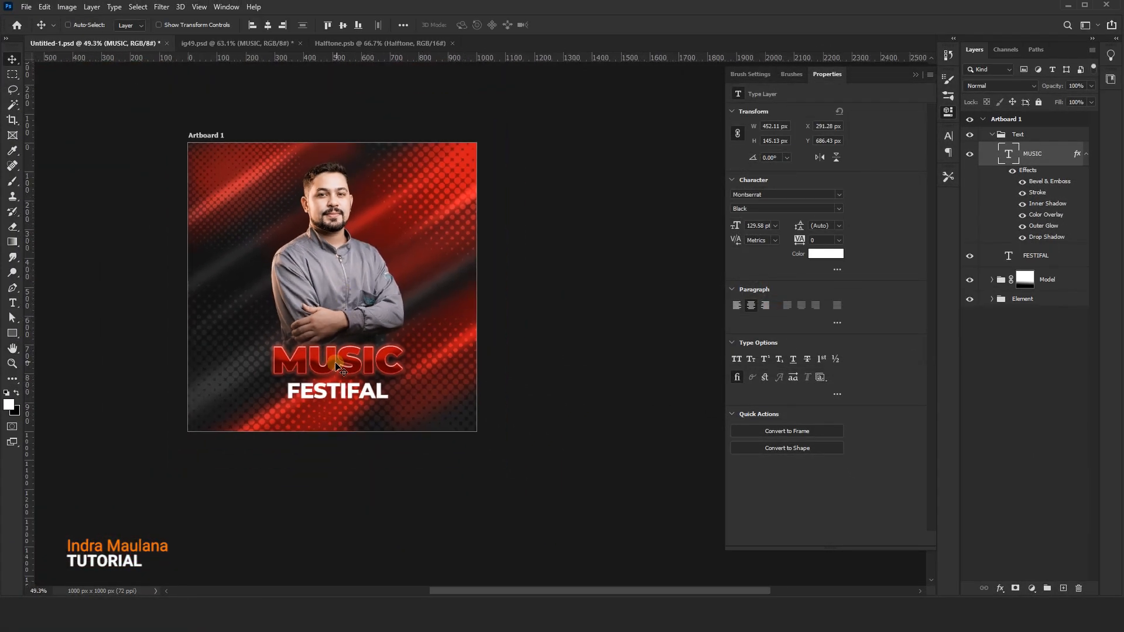
# Bring the event-details Text group from ig49.psd onto the artboard and move it down so the DJ names and contact line sit near the lower edge
pyautogui.scroll(2, 340, 369)
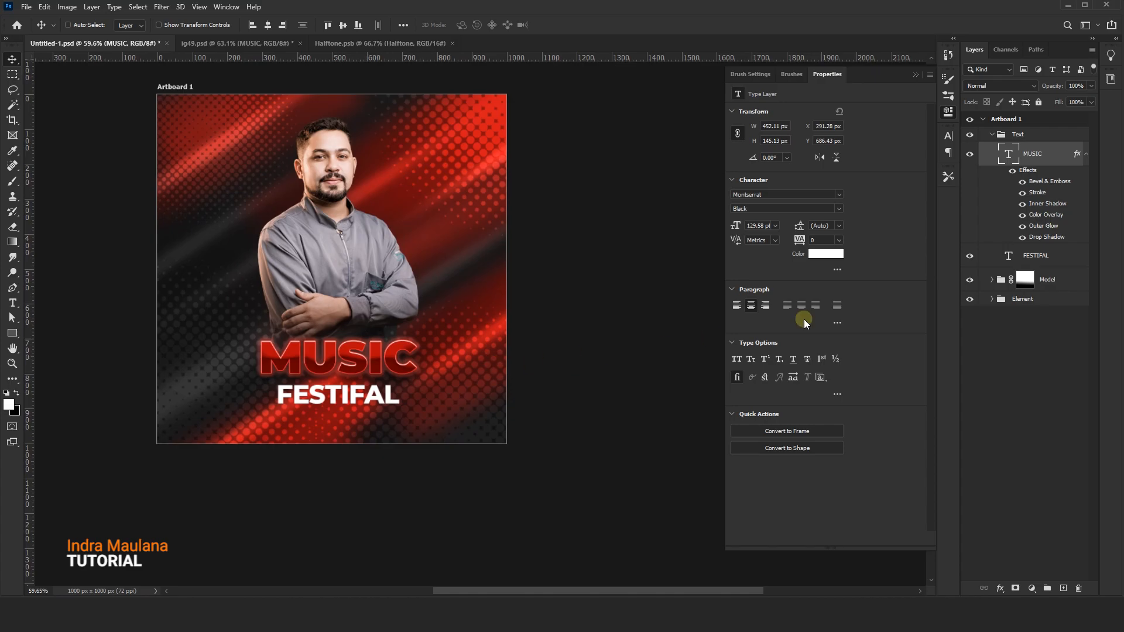
pyautogui.click(993, 136)
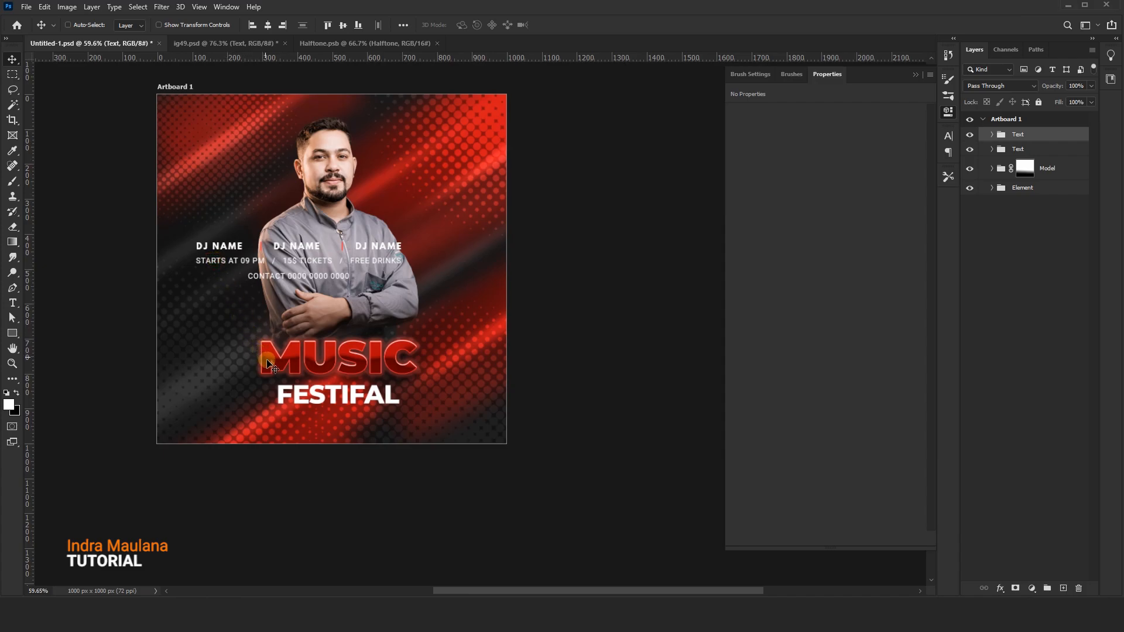
pyautogui.moveTo(312, 255); pyautogui.dragTo(326, 281)
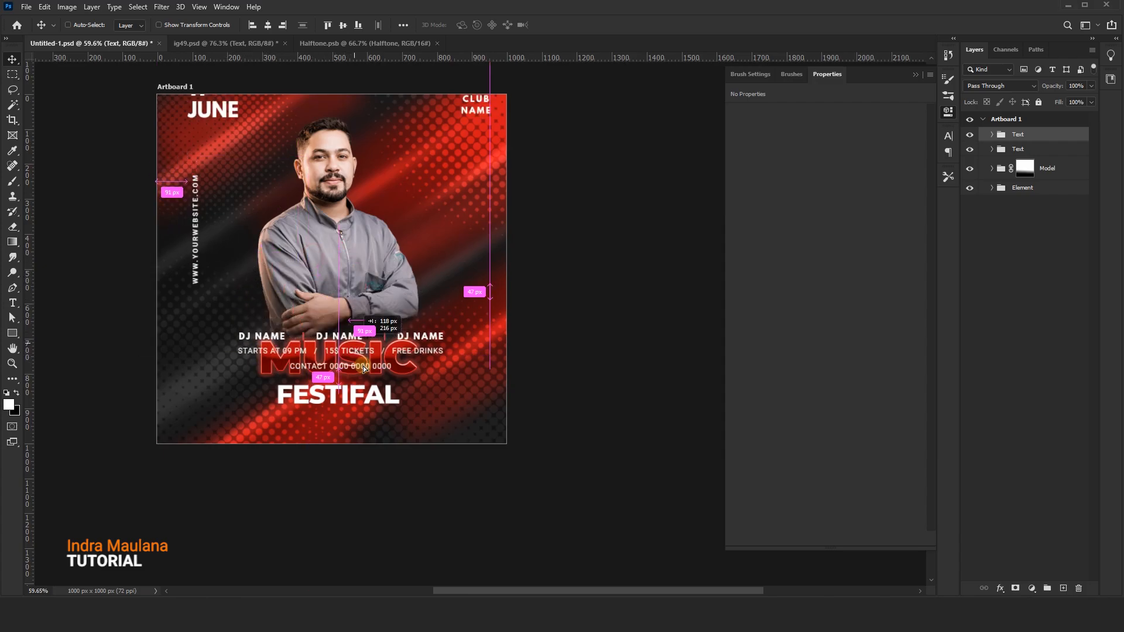
pyautogui.moveTo(339, 362); pyautogui.dragTo(339, 430)
# Enlarge the event-details Text group to 105.28% and reposition it so its date, club name and DJ lines sit closer to the artboard margins
pyautogui.click(1019, 149)
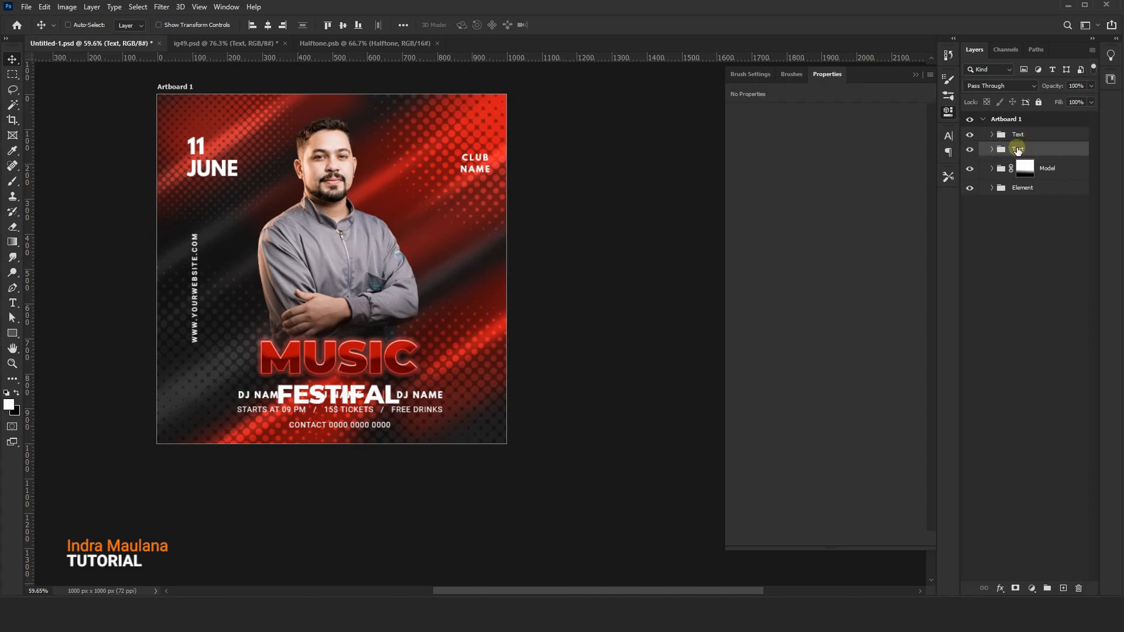
pyautogui.click(1059, 151)
pyautogui.moveTo(378, 372)
pyautogui.mouseDown()
pyautogui.moveTo(379, 363)
pyautogui.moveTo(378, 373)
pyautogui.mouseUp()
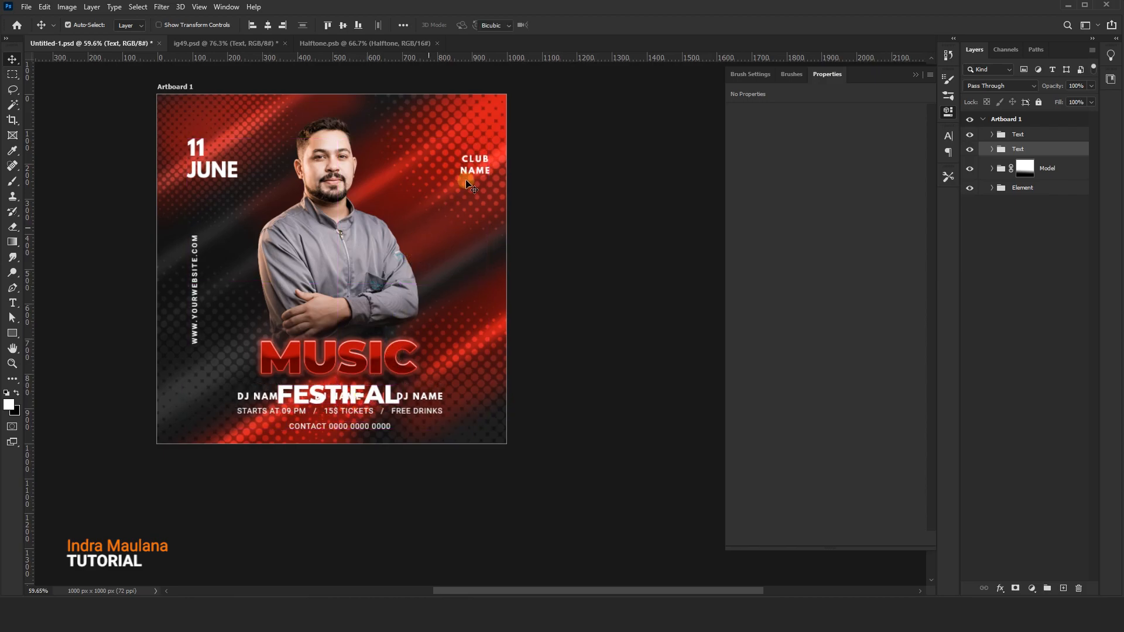
pyautogui.hotkey('ctrl', 't')
pyautogui.moveTo(487, 139)
pyautogui.mouseDown()
pyautogui.moveTo(494, 131)
pyautogui.moveTo(486, 143)
pyautogui.mouseUp()
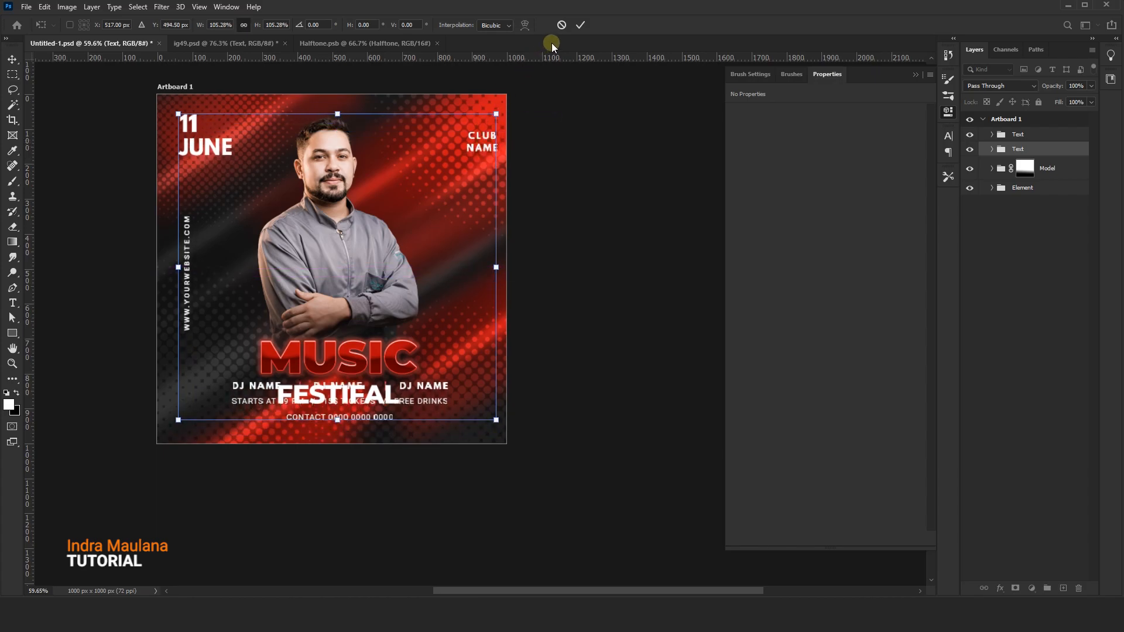
pyautogui.click(578, 26)
# Centre the MUSIC FESTIFAL title group and the event-details Text group horizontally on the canvas
pyautogui.click(138, 6)
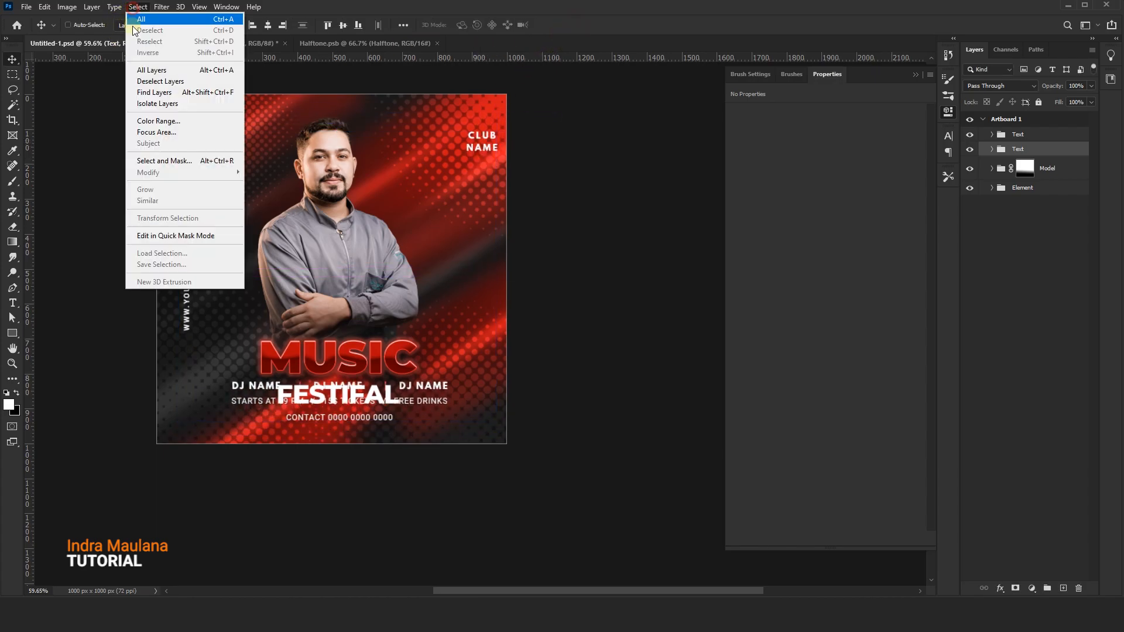
pyautogui.click(144, 70)
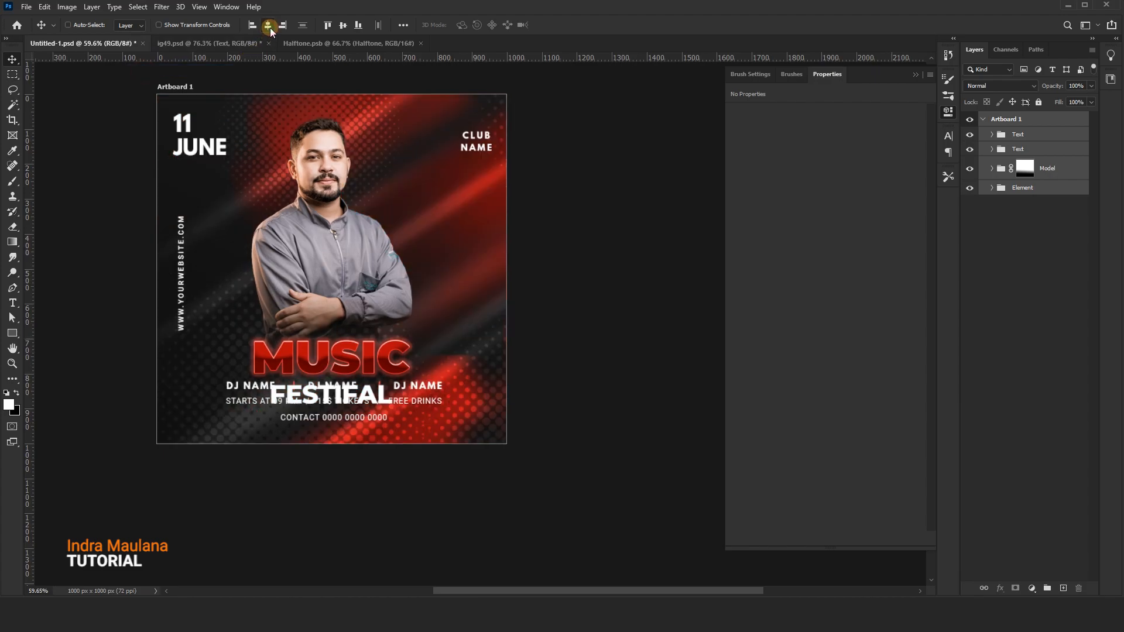
pyautogui.click(1025, 132)
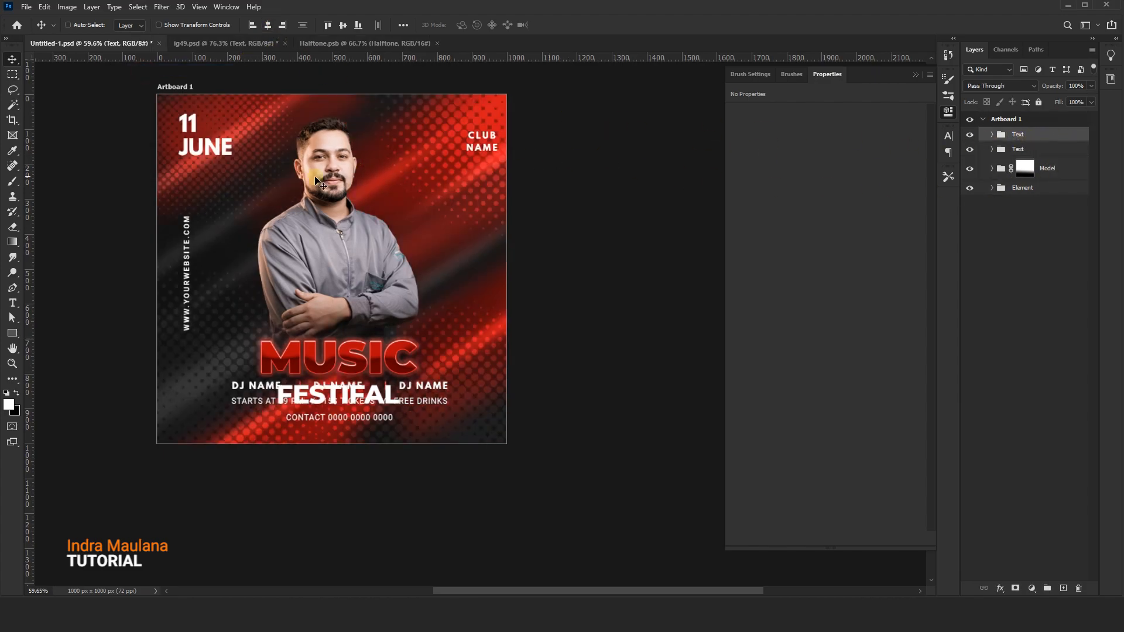
pyautogui.hotkey('ctrl', 'a')
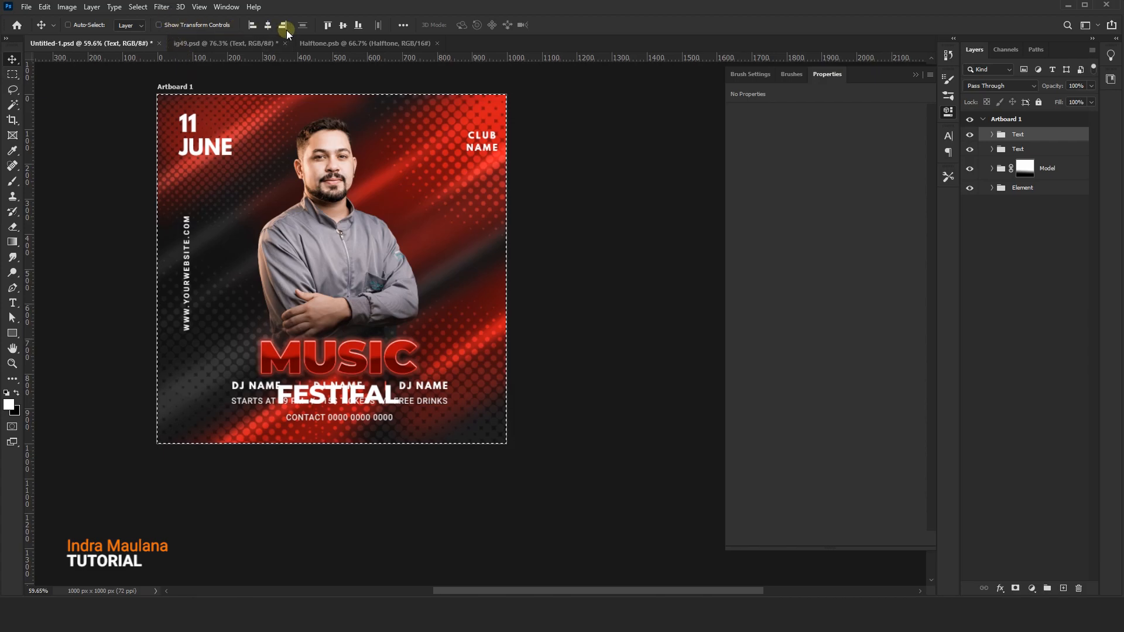
pyautogui.click(267, 24)
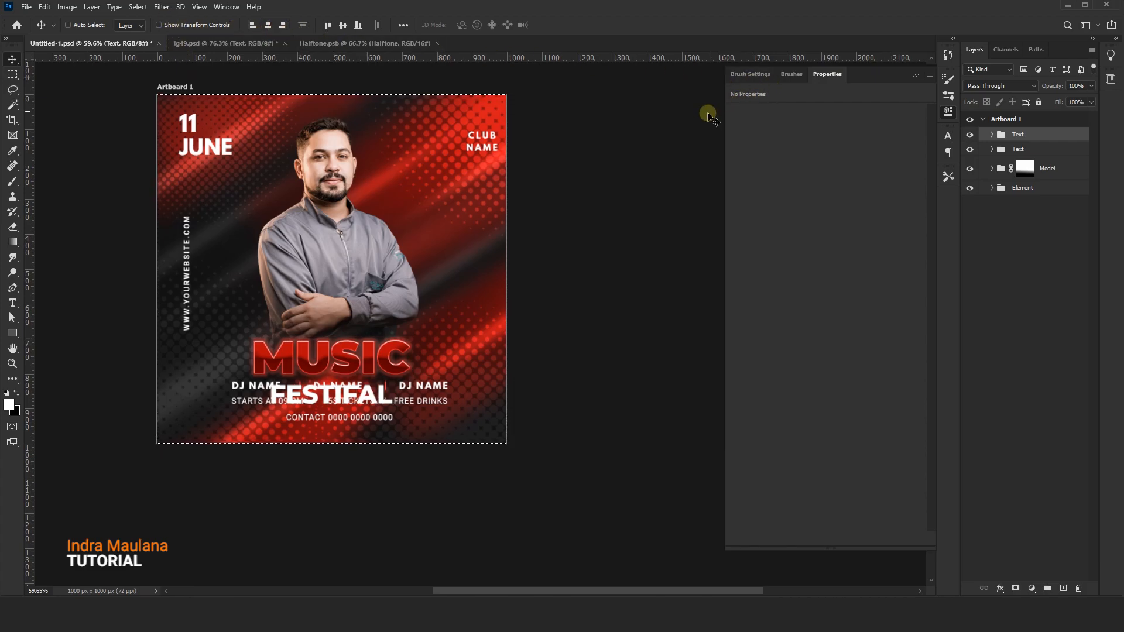
pyautogui.click(1019, 148)
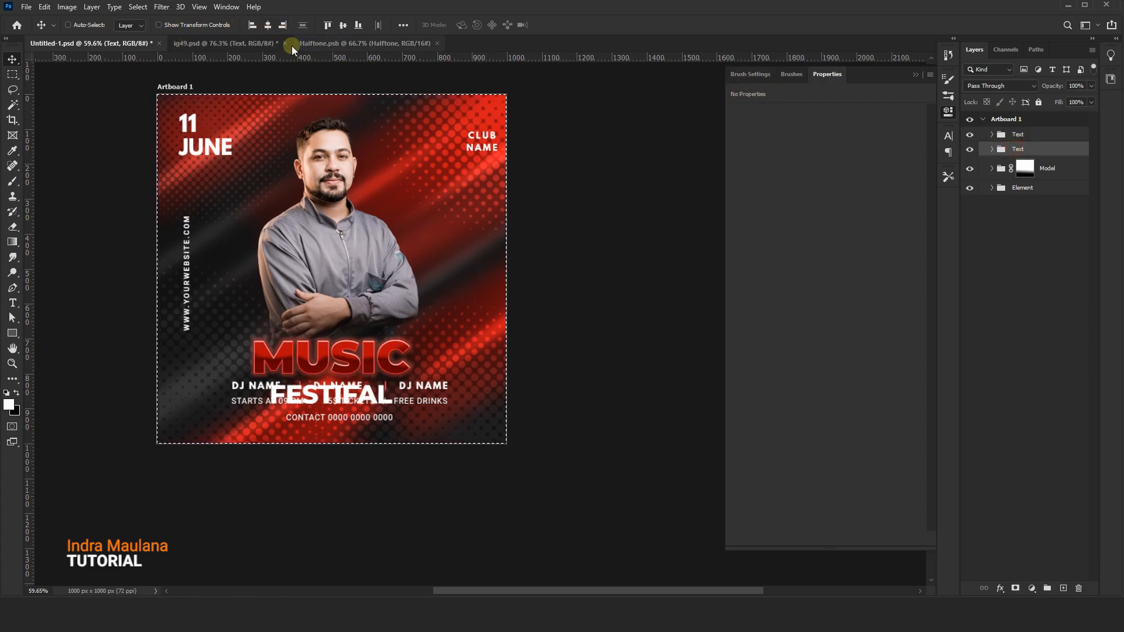
pyautogui.click(267, 24)
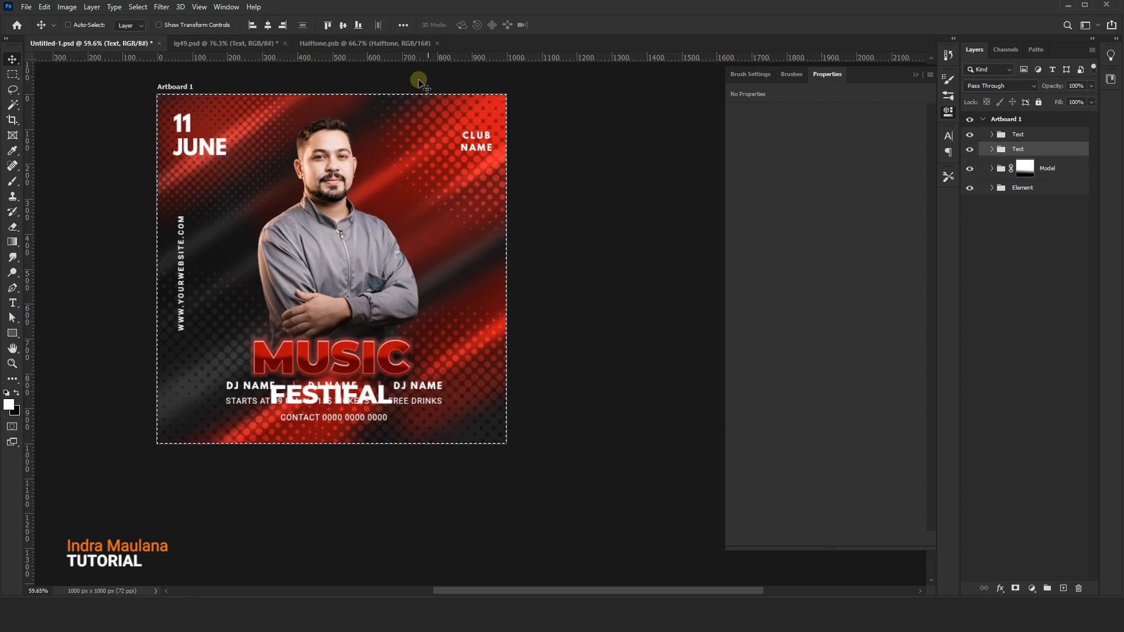
pyautogui.hotkey('ctrl', 'd')
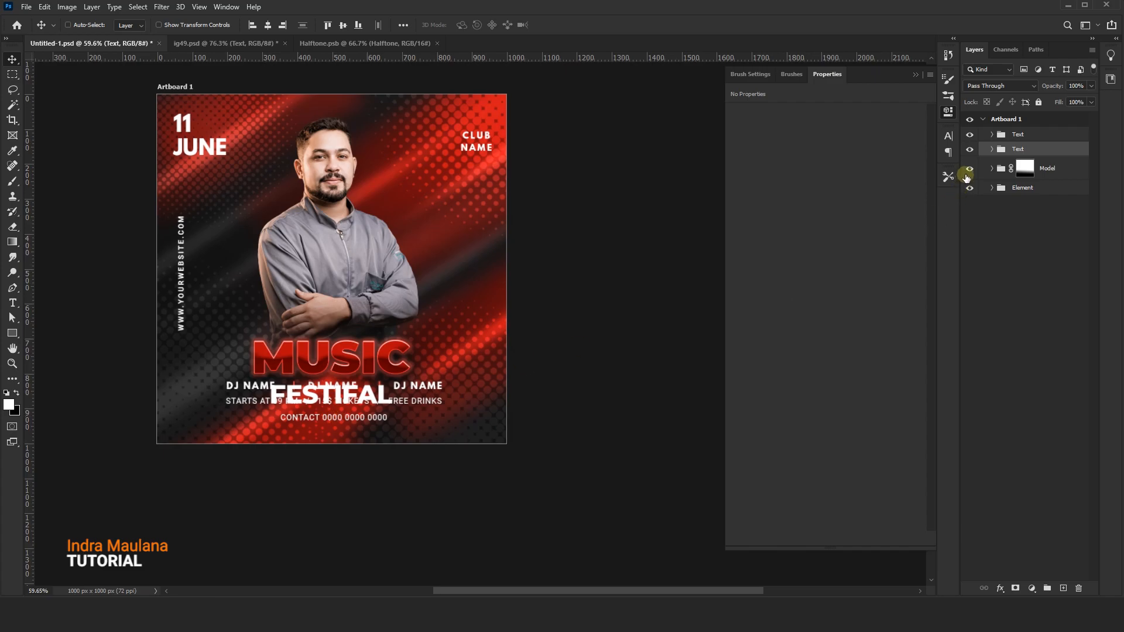
# Scale the masked Model group down to 88.85% and move it up to leave more room for the title
pyautogui.click(1025, 168)
pyautogui.moveTo(343, 261); pyautogui.dragTo(406, 242)
pyautogui.click(1001, 169)
pyautogui.press('ctrl')
pyautogui.hotkey('ctrl', 't')
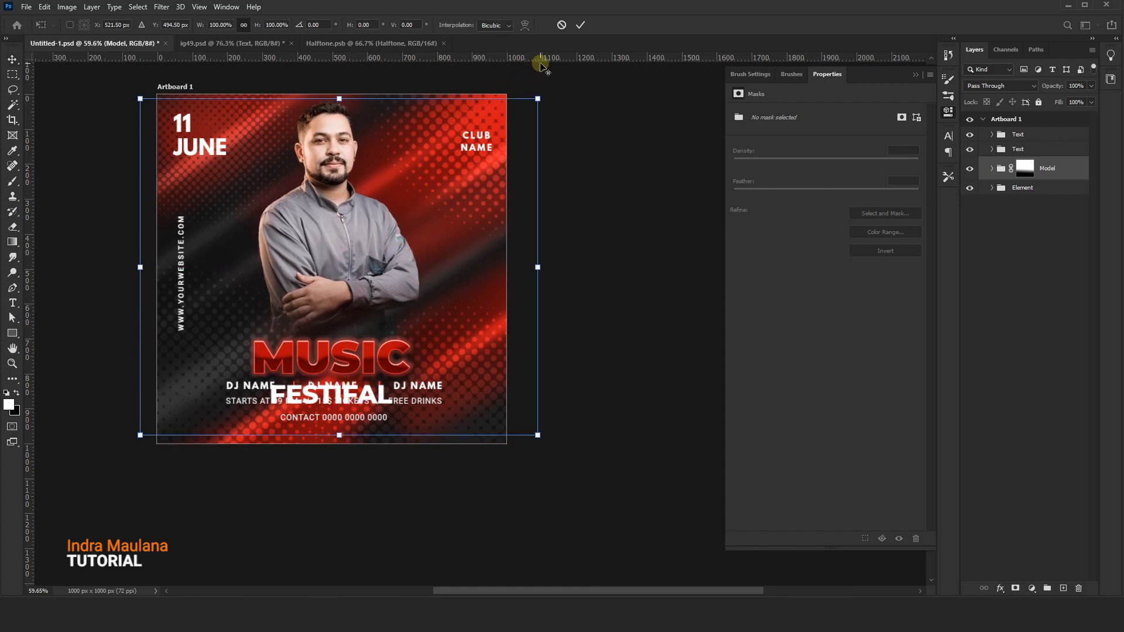
pyautogui.moveTo(538, 99); pyautogui.dragTo(516, 117)
pyautogui.moveTo(312, 260); pyautogui.dragTo(312, 247)
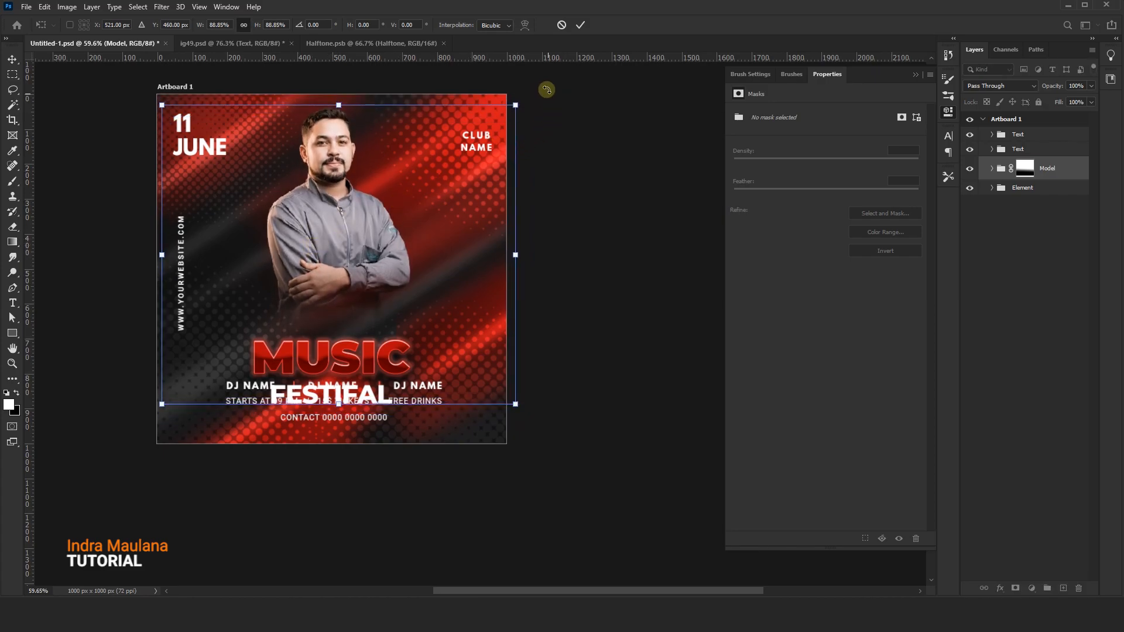
pyautogui.click(582, 25)
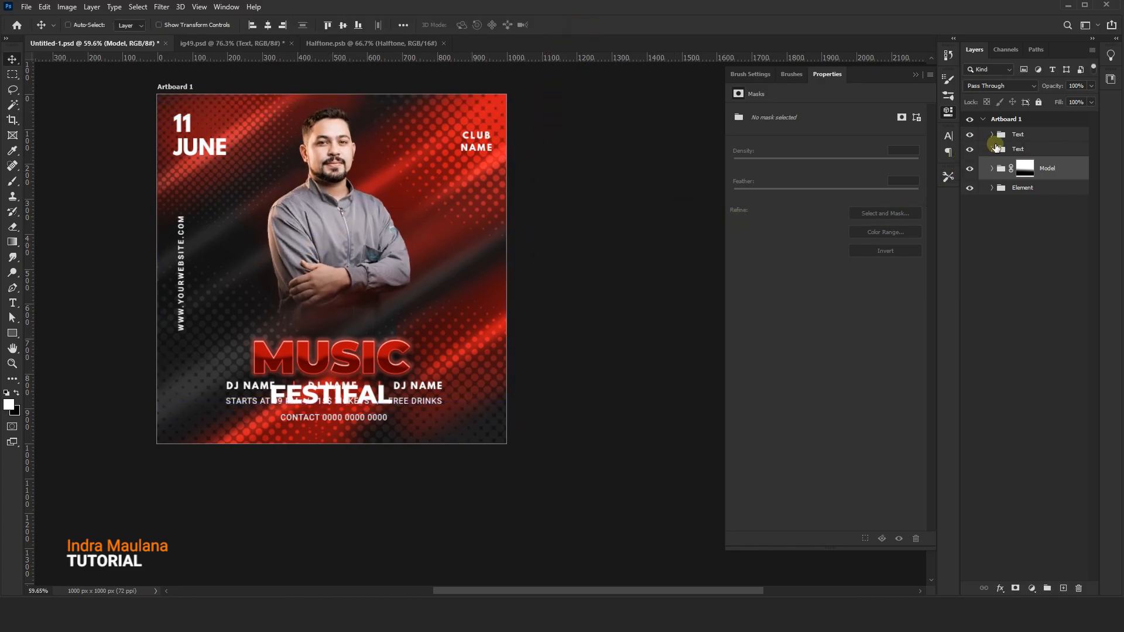
# Shrink the MUSIC FESTIFAL title group to about 89% and move it up so it sits above the DJ names
pyautogui.click(996, 148)
pyautogui.click(969, 149)
pyautogui.click(969, 150)
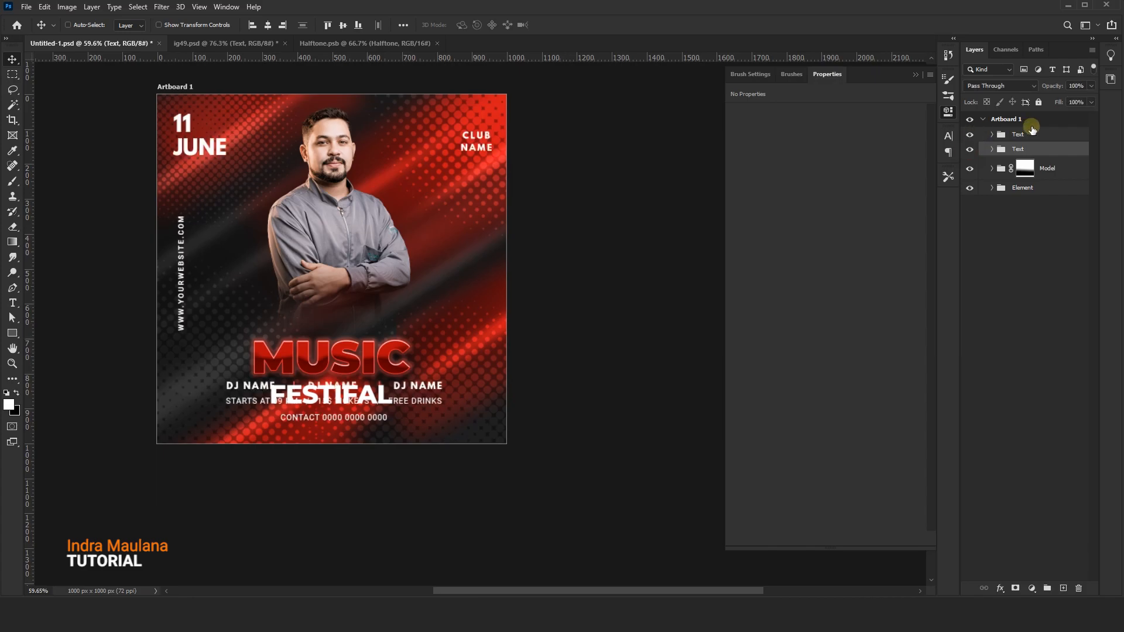
pyautogui.click(1031, 123)
pyautogui.click(1030, 132)
pyautogui.press('ctrl')
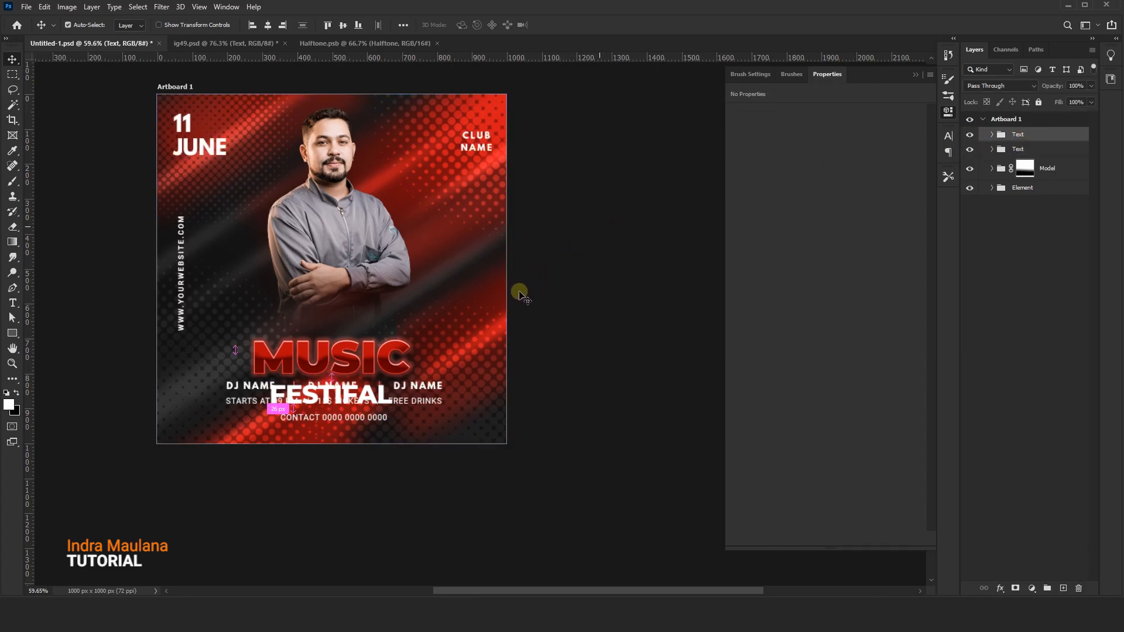
pyautogui.hotkey('ctrl', 't')
pyautogui.moveTo(409, 339); pyautogui.dragTo(358, 324)
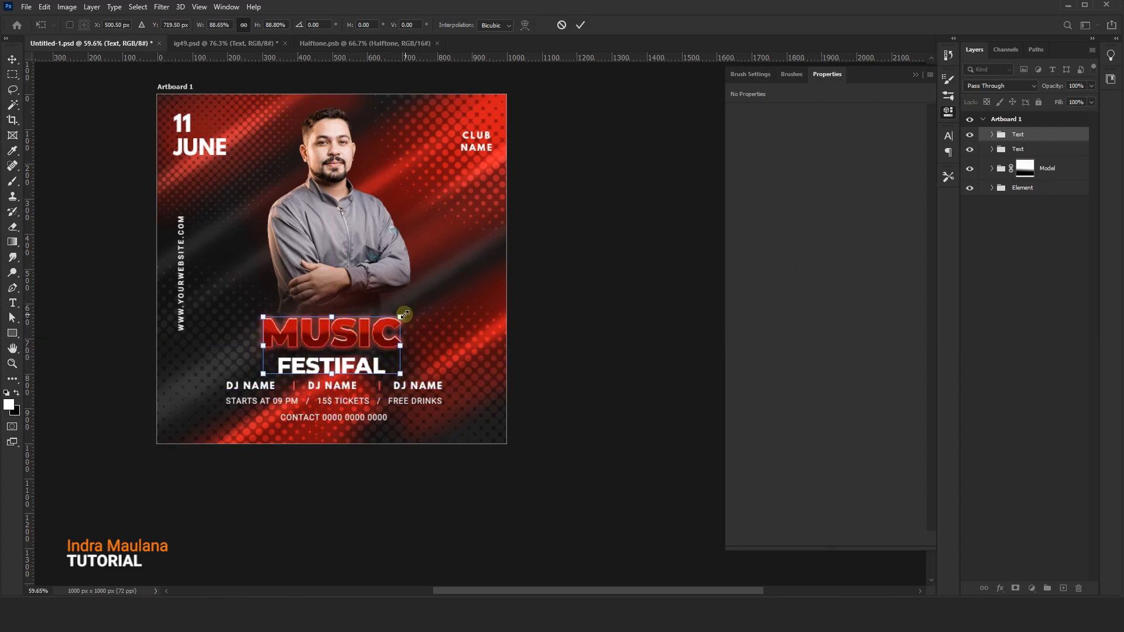
pyautogui.press('Return')
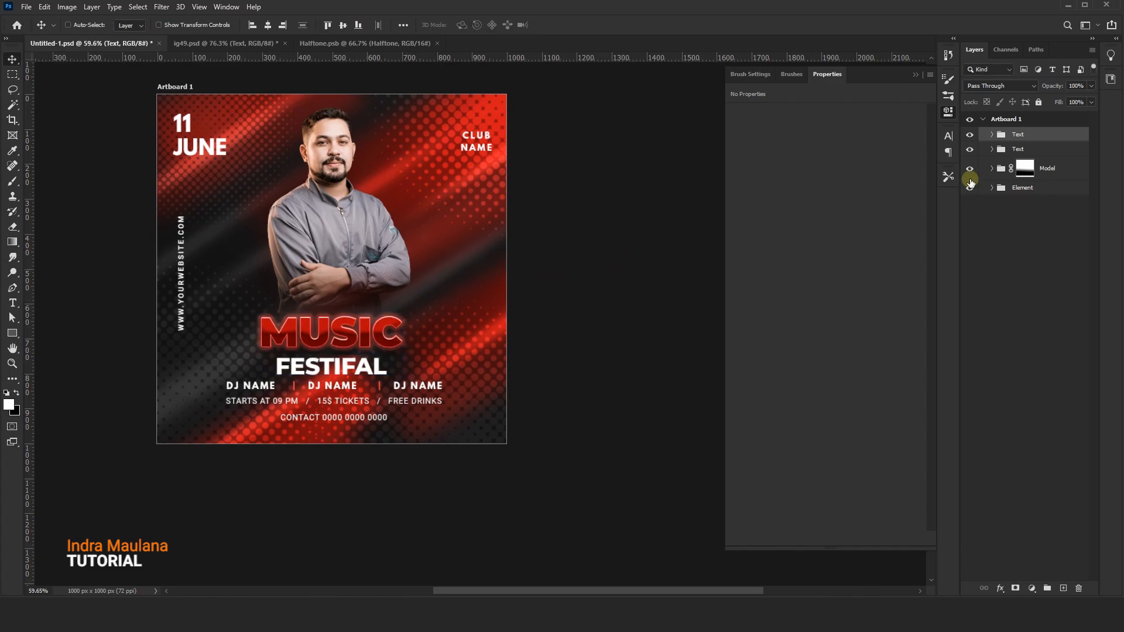
# Move the event-details Text group down by about 10 px to add space below FESTIFAL
pyautogui.click(1045, 150)
pyautogui.moveTo(374, 390); pyautogui.dragTo(378, 393)
pyautogui.scroll(2, 372, 344)
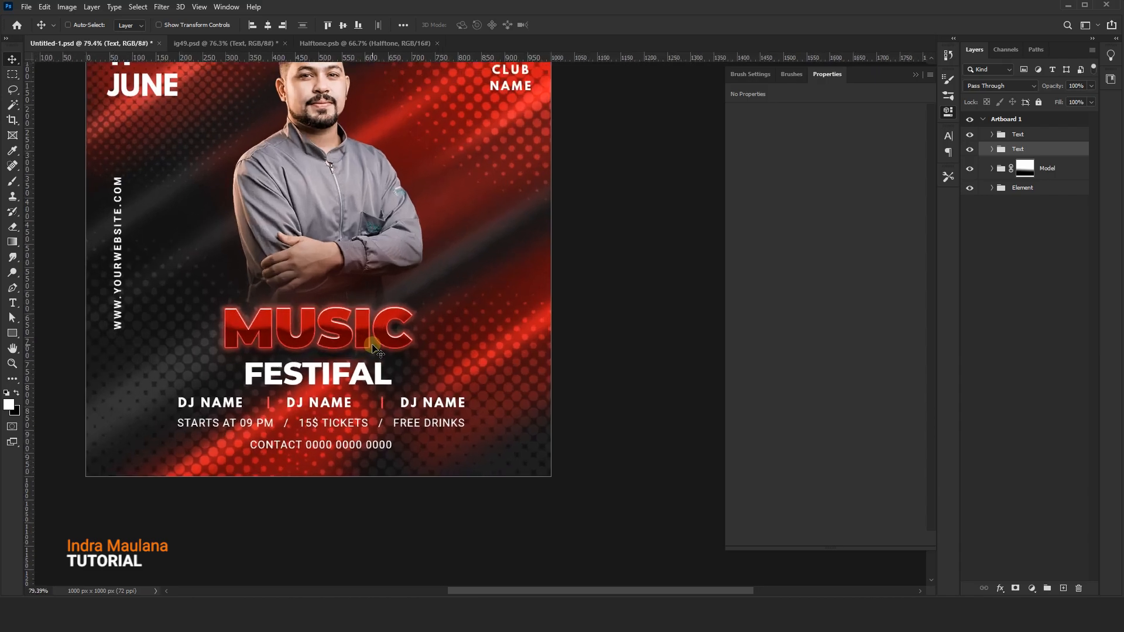
# Examine the whole artboard up close and from a distance to check the balance of the portrait, title and details text
pyautogui.scroll(-5, 374, 342)
pyautogui.scroll(1, 435, 247)
pyautogui.scroll(1, 399, 211)
pyautogui.scroll(-3, 387, 210)
pyautogui.scroll(3, 440, 214)
pyautogui.scroll(3, 439, 213)
pyautogui.moveTo(459, 234); pyautogui.dragTo(472, 231)
pyautogui.scroll(-1, 433, 234)
pyautogui.moveTo(379, 232); pyautogui.dragTo(390, 233)
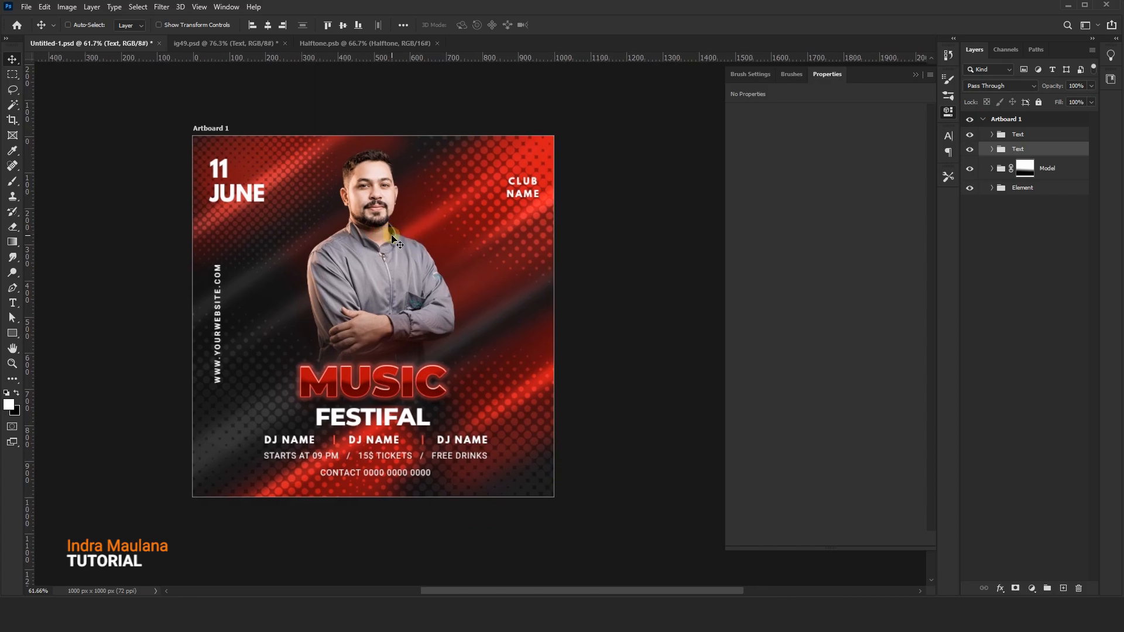
pyautogui.scroll(-1, 407, 230)
pyautogui.scroll(1, 501, 223)
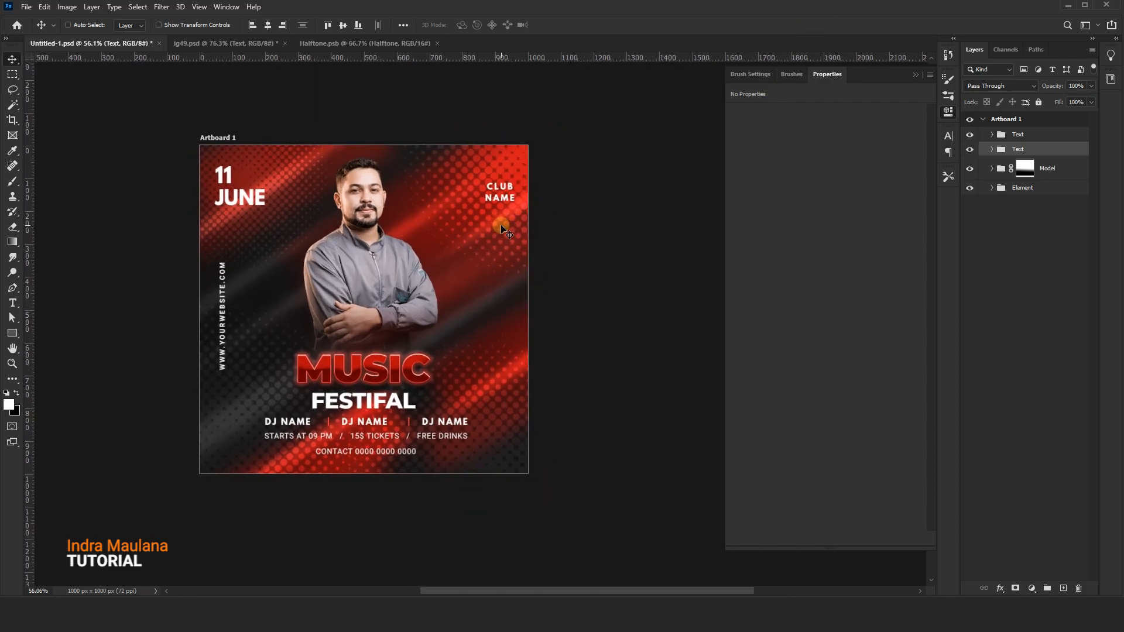